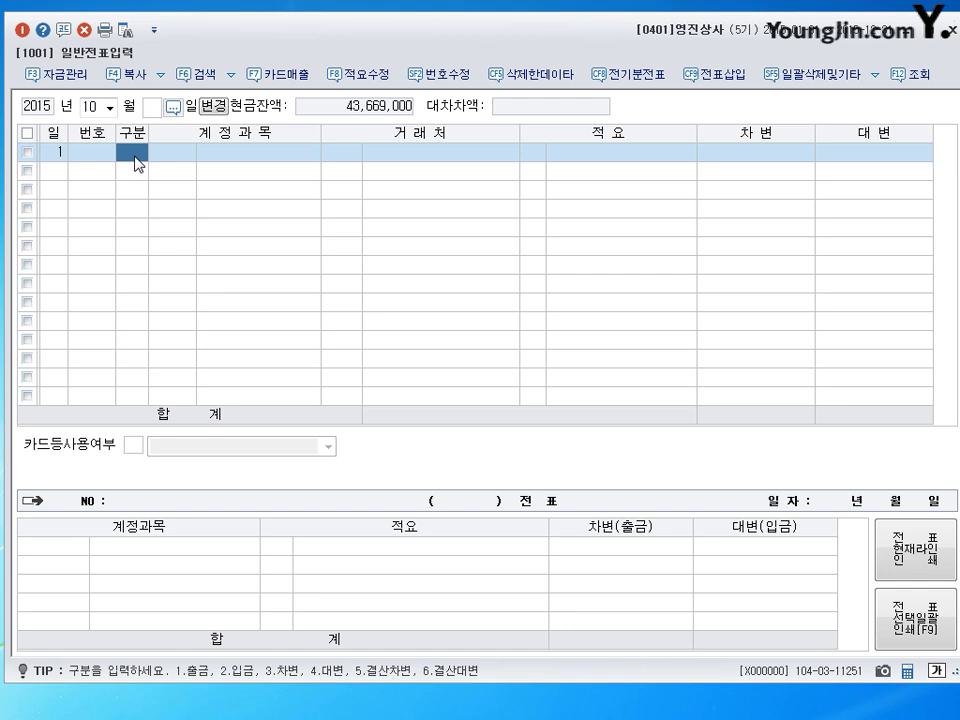
- Start the day 1 entry with a debit (차변) line on account 0403 매출할인, the one belonging to 상품매출
type("3")
key("Return")
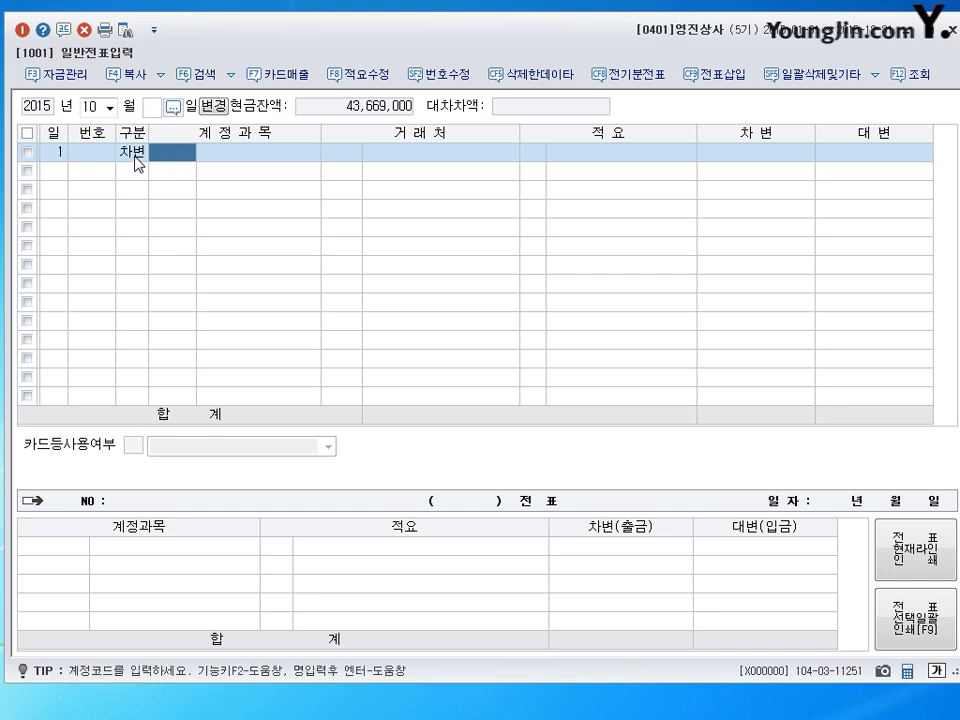
type("매")
type("ㄹ출")
key("Return")
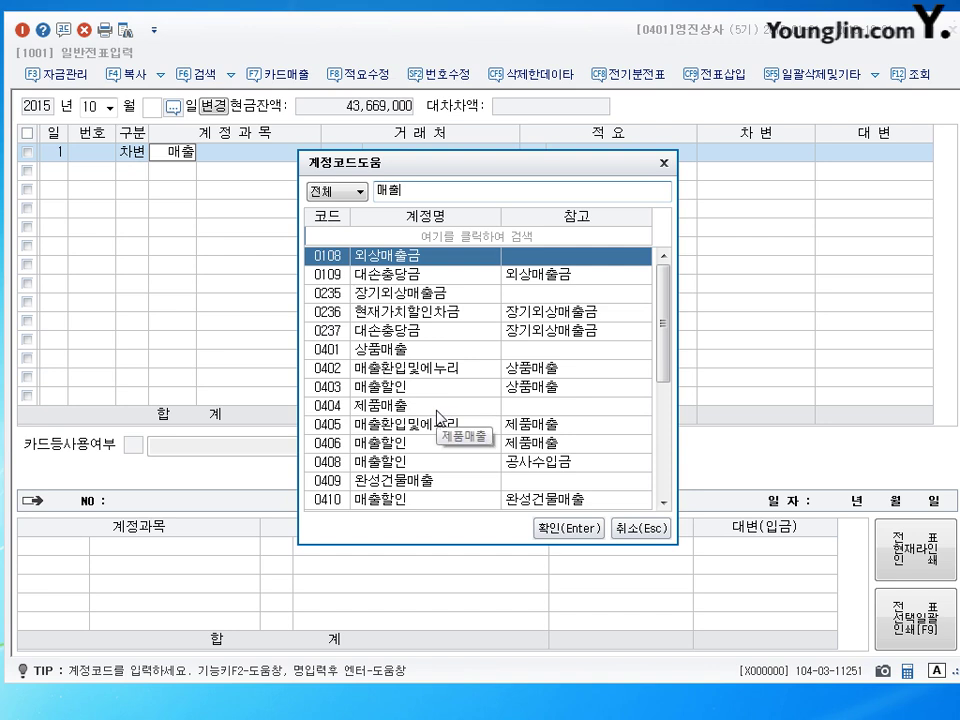
left_click(420, 443)
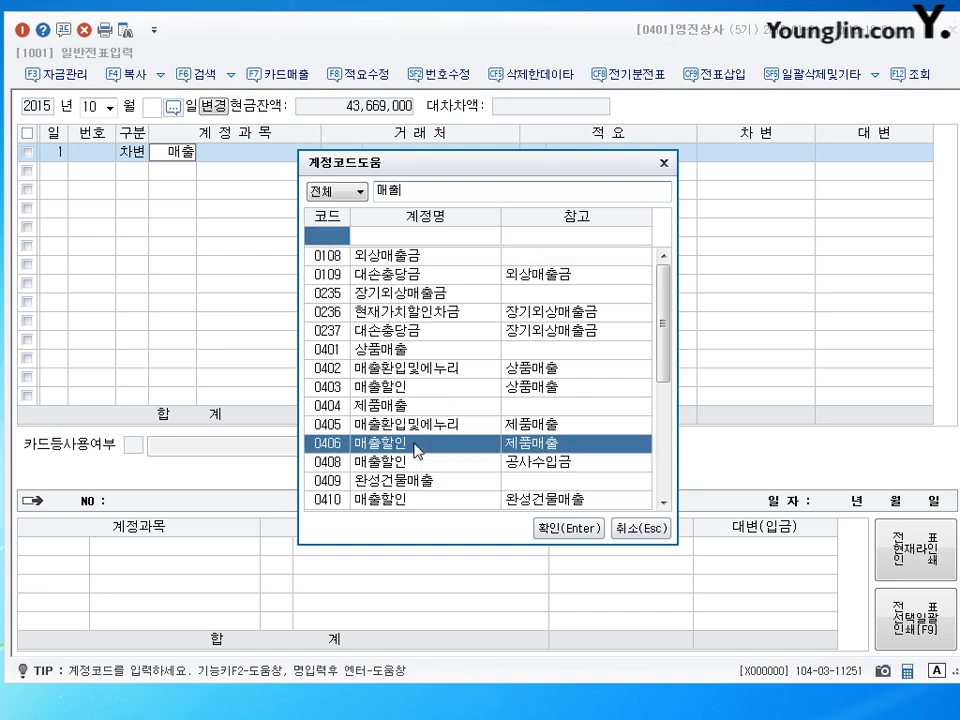
left_click(503, 390)
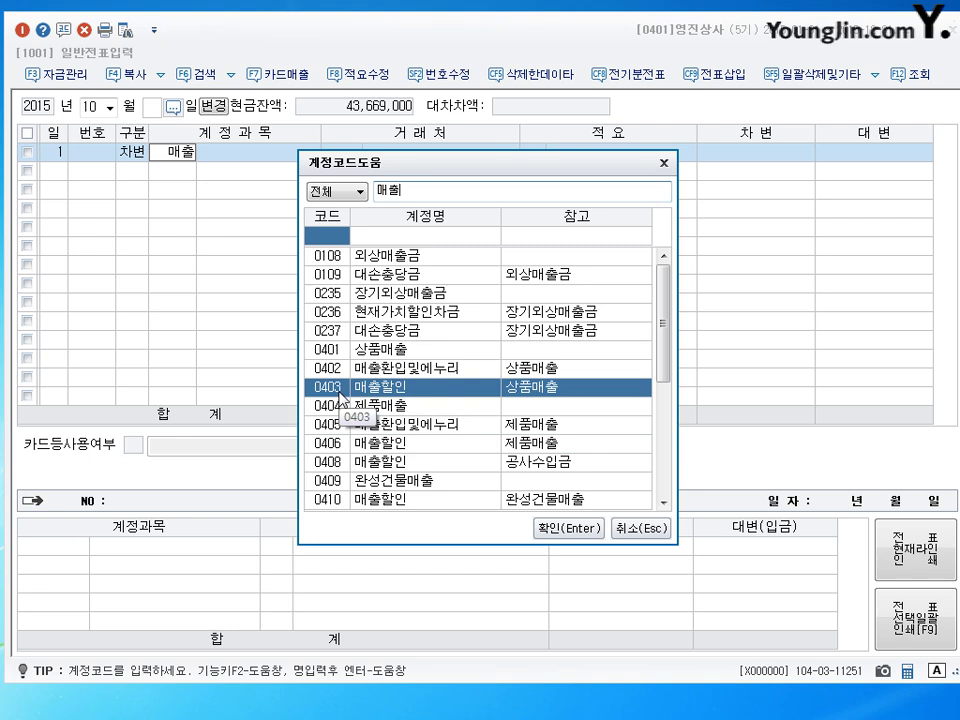
left_click(566, 529)
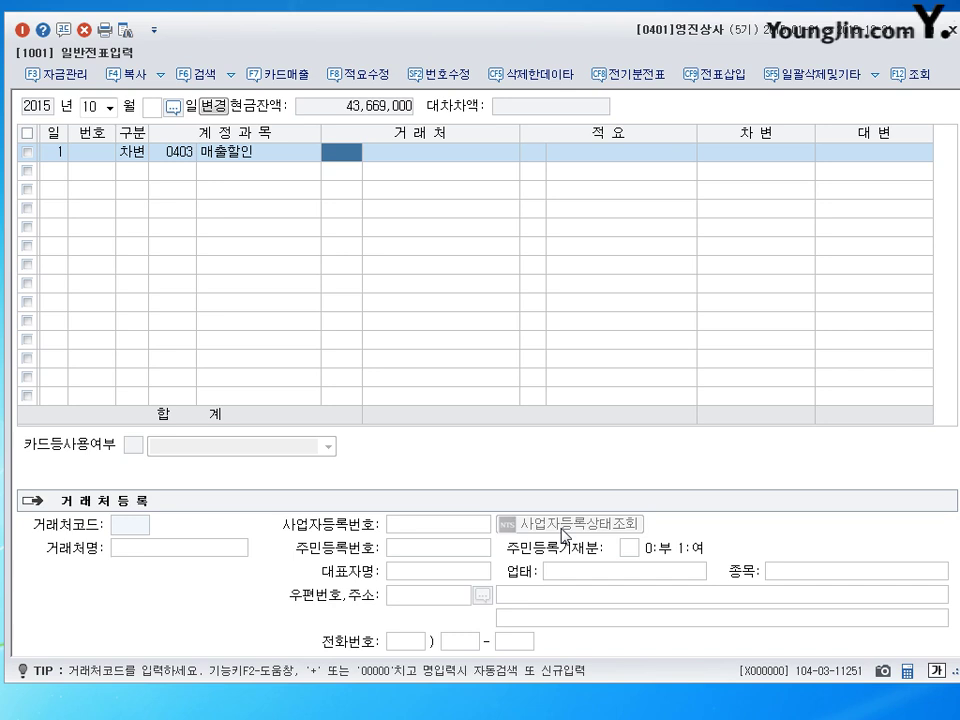
- Leave the customer and description blank and enter 3,000,000 as the debit amount of the 매출할인 line
key("Return")
key("Return")
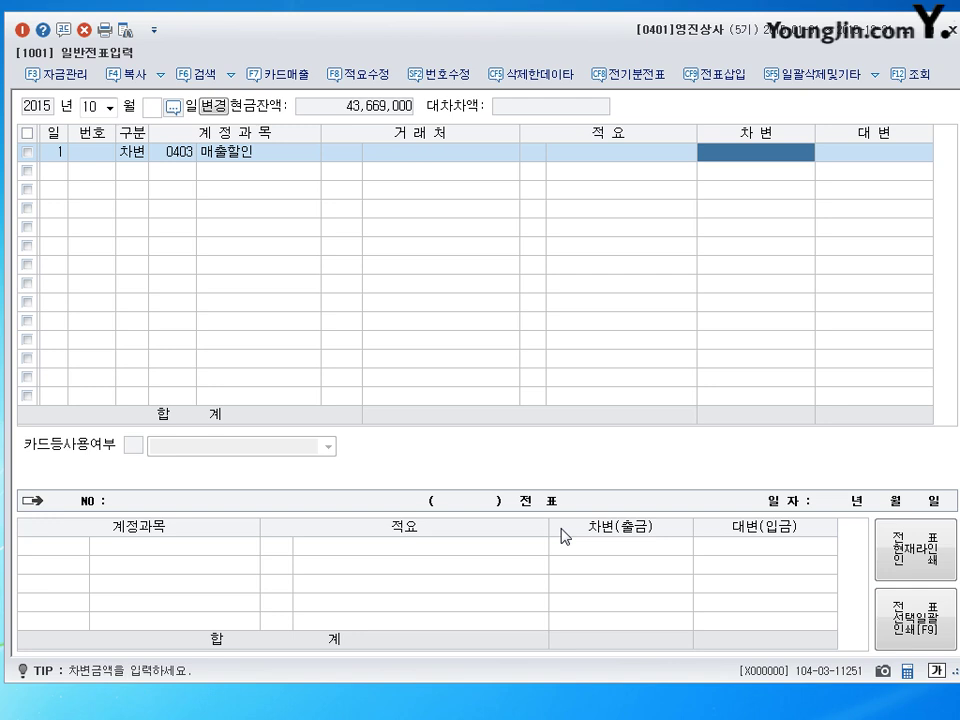
type("3000000")
key("Return")
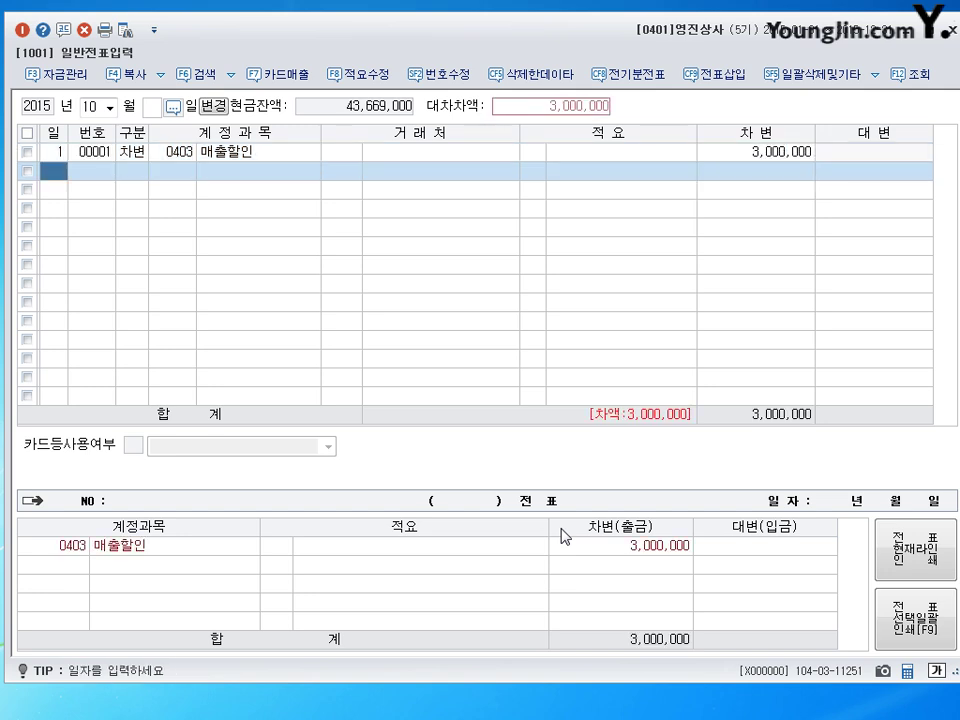
- Correct the debit amount of the 매출할인 line to 60,000
left_click(790, 152)
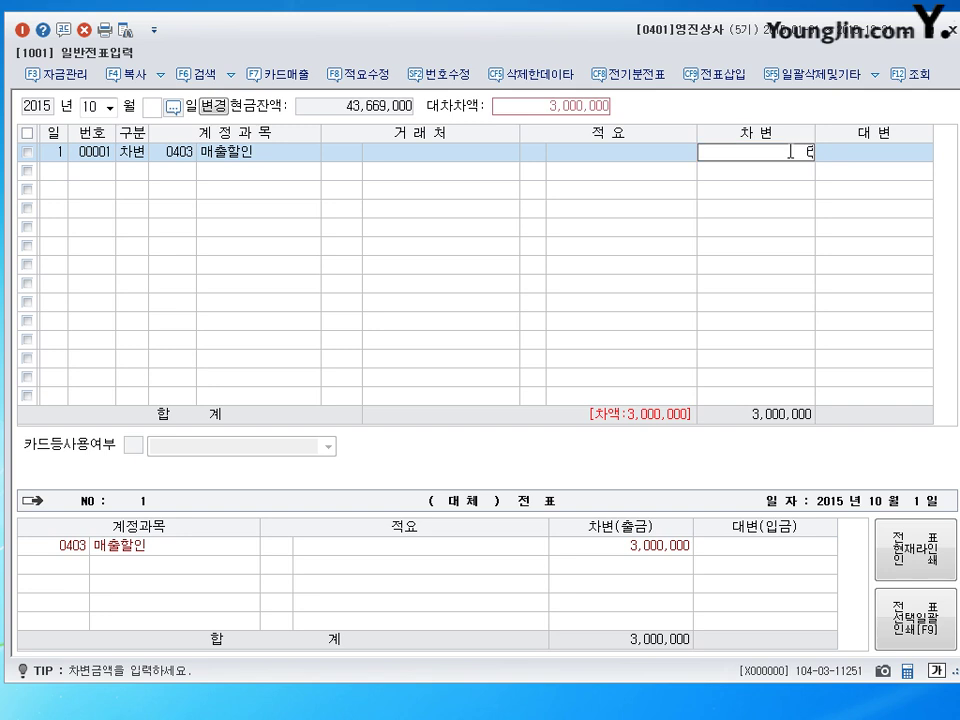
type("600000")
key("Return")
- Add a day 1 debit line on account 0101 현금 for 2,940,000, without customer or description
key("Return")
type("3")
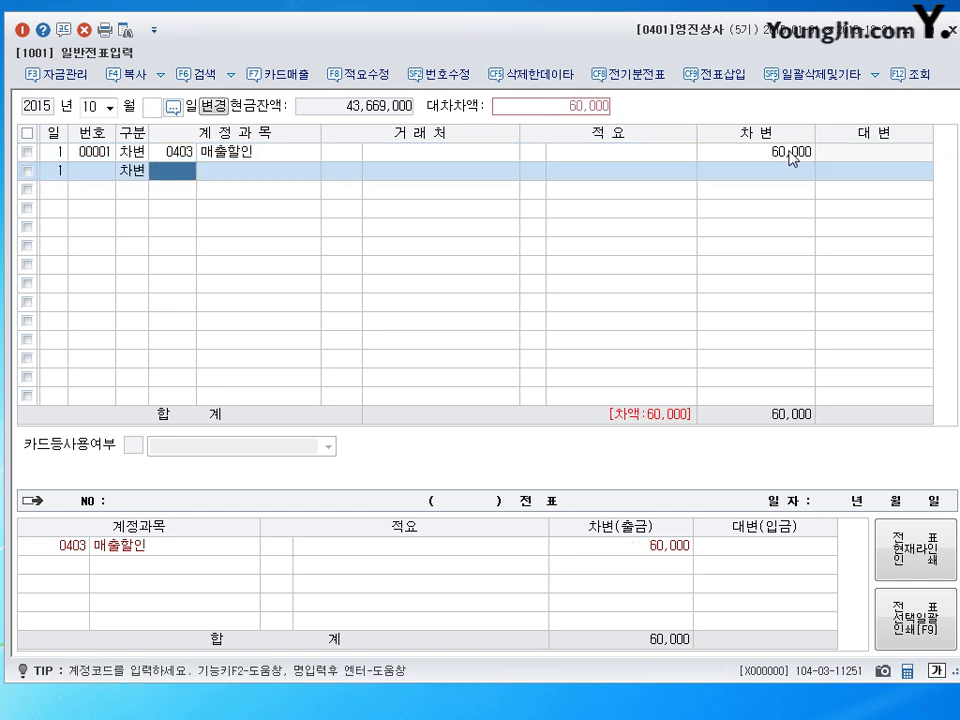
type("101")
key("Return")
key("Return")
key("Return")
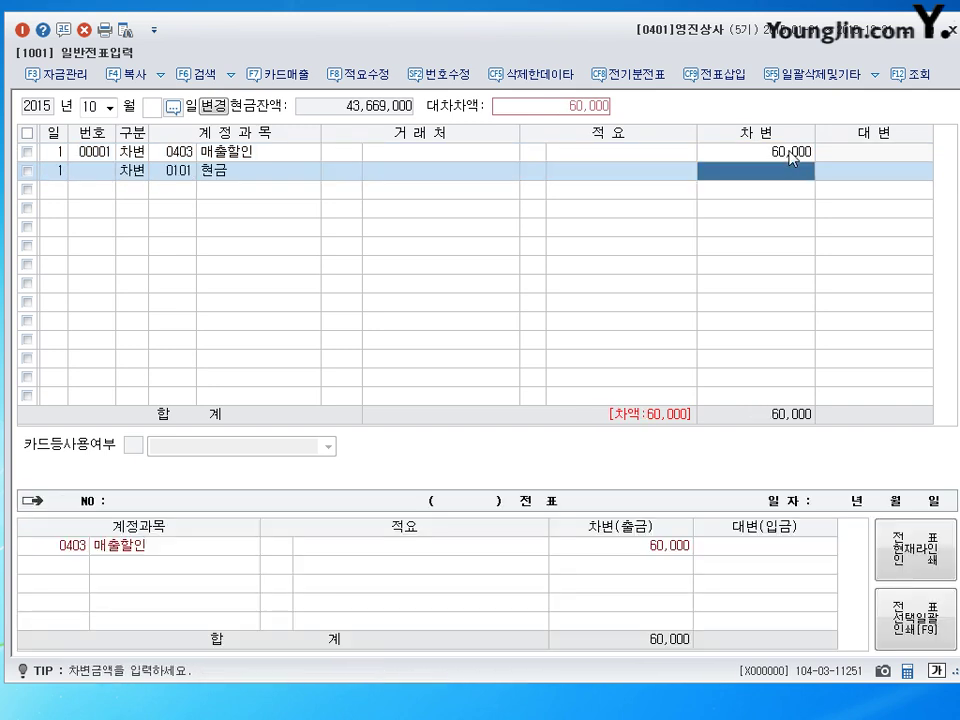
type("2940000")
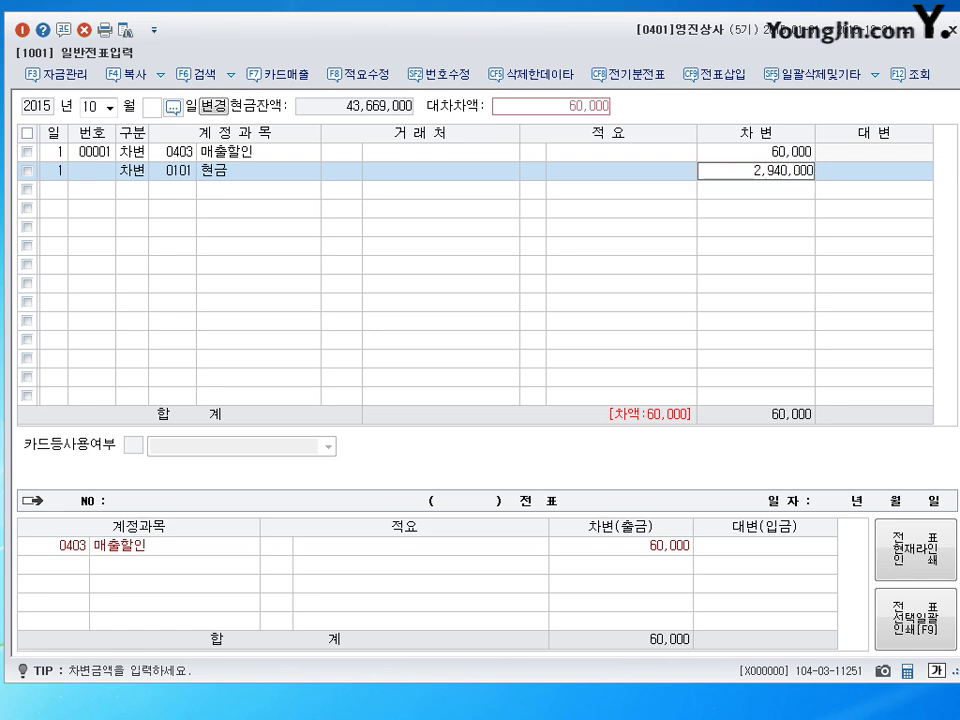
key("Return")
- Add a day 1 credit (대변) line on account 0108 외상매출금 for 3,000,000 with 인성상사 as the customer
key("Return")
type("4")
type("108")
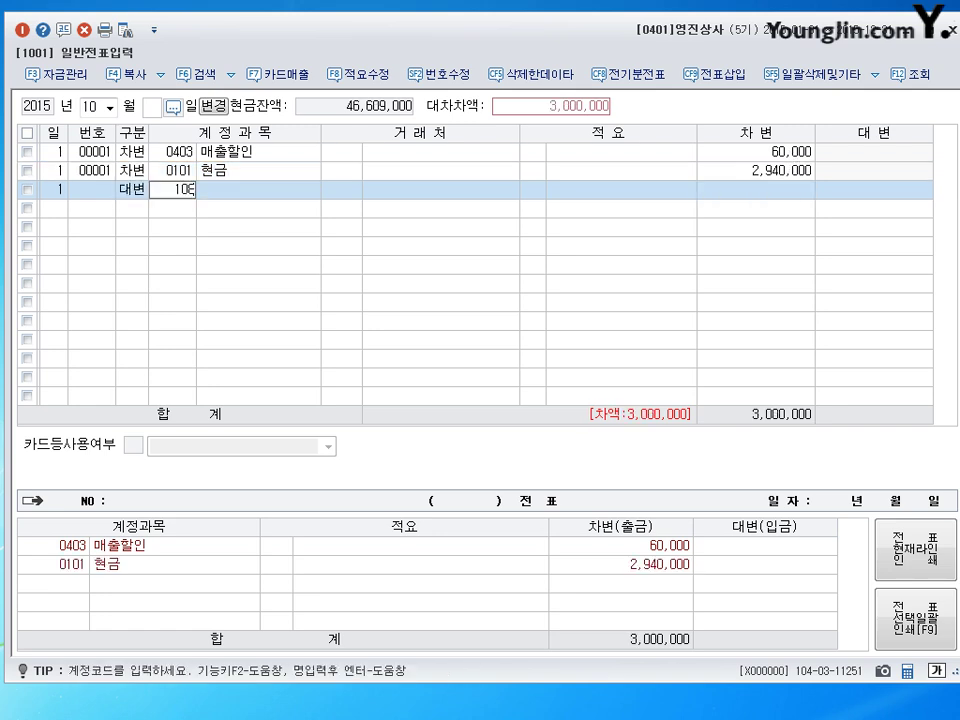
key("Return")
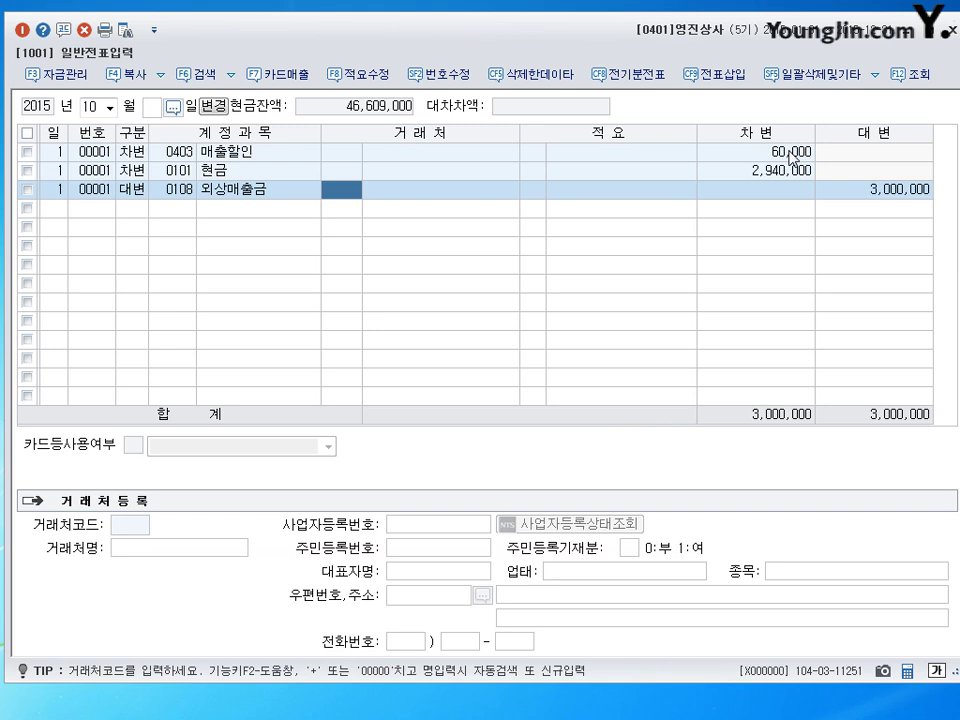
type("인성")
key("Return")
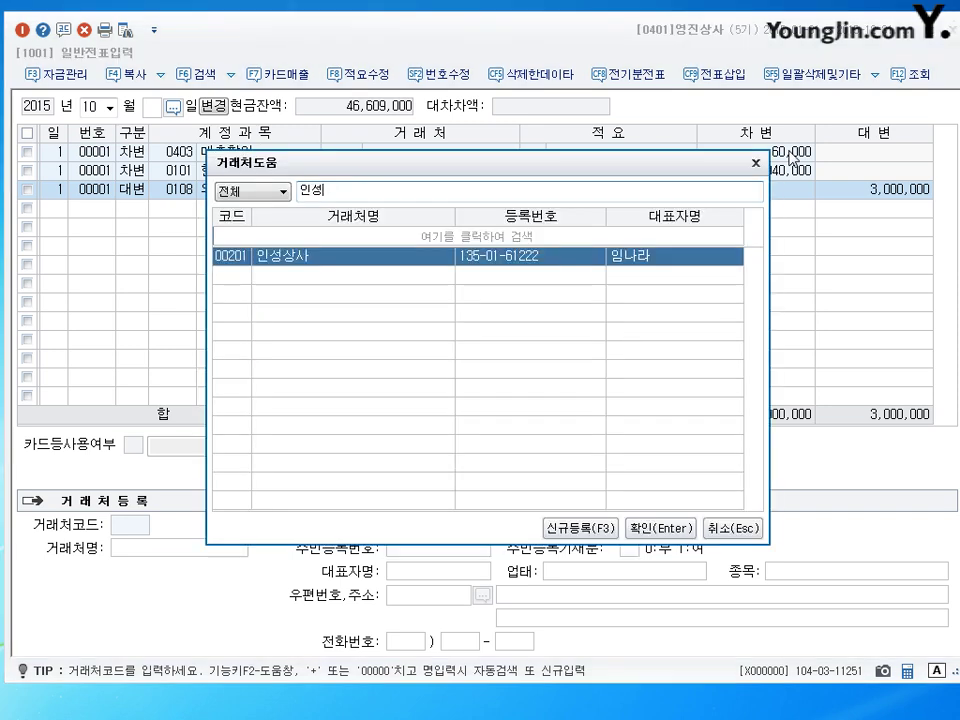
key("Return")
key("Return")
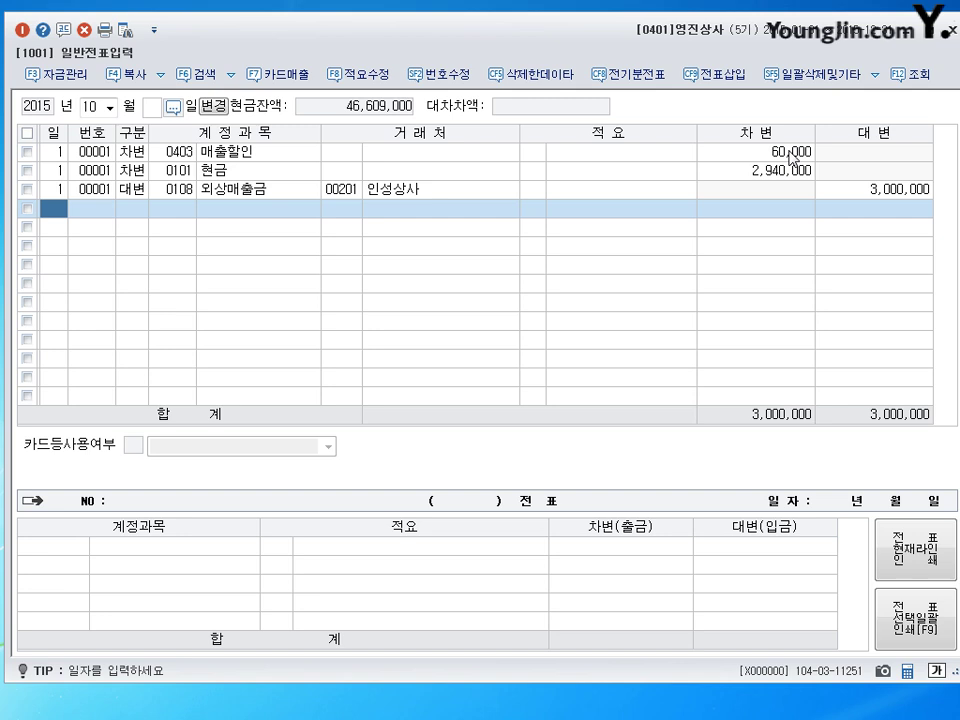
- Start a day 2 debit line on account 0402 매출환입및에누리, the one belonging to 상품매출
type("2")
key("Return")
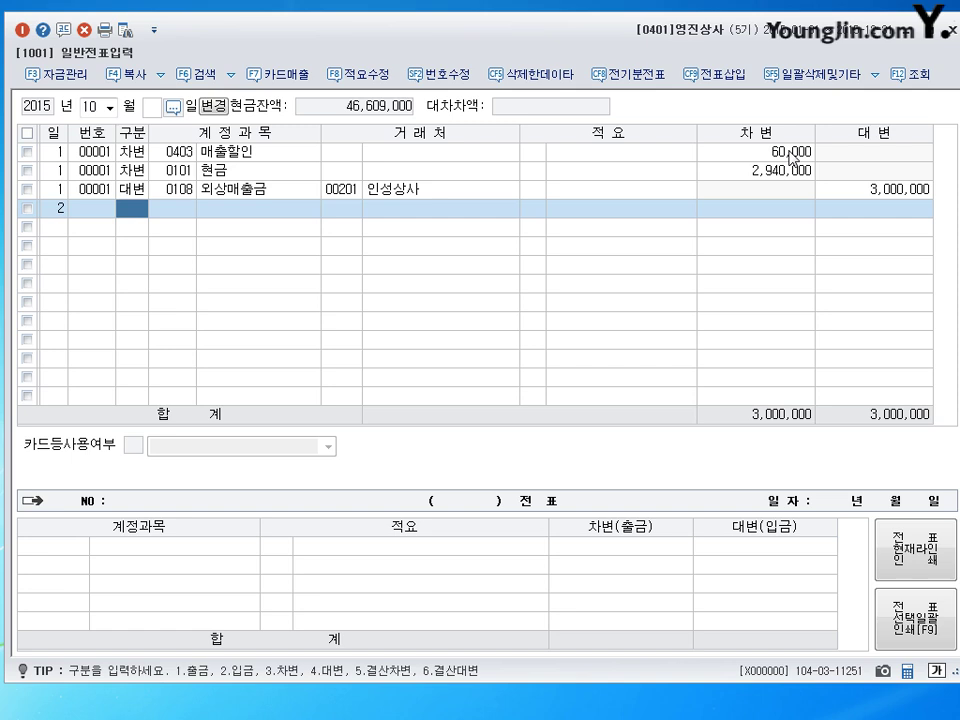
type("3")
key("Return")
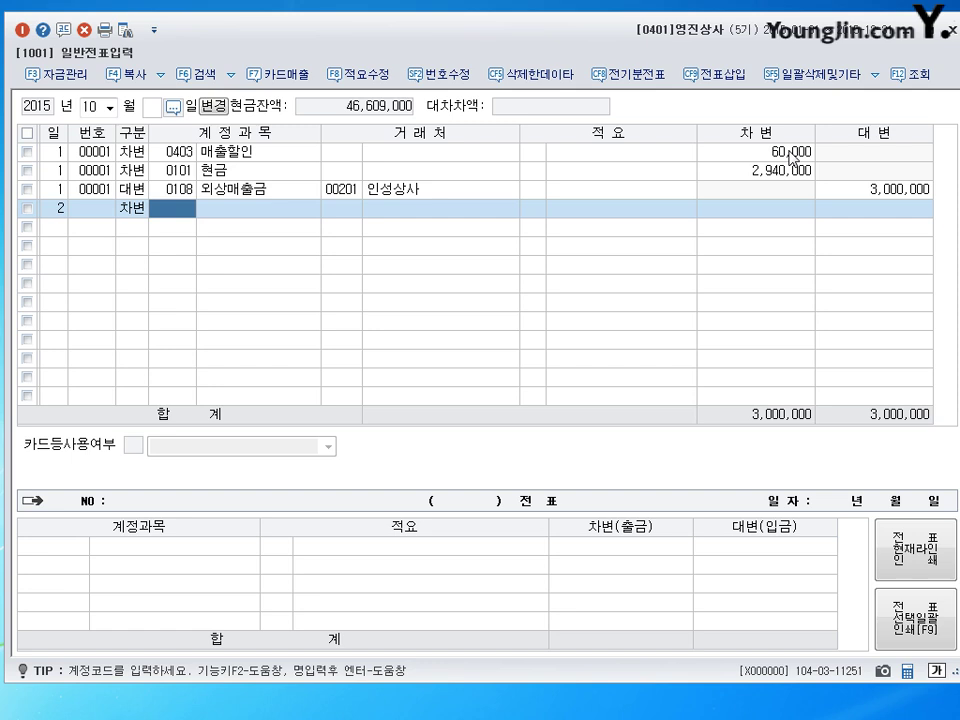
type("매출환")
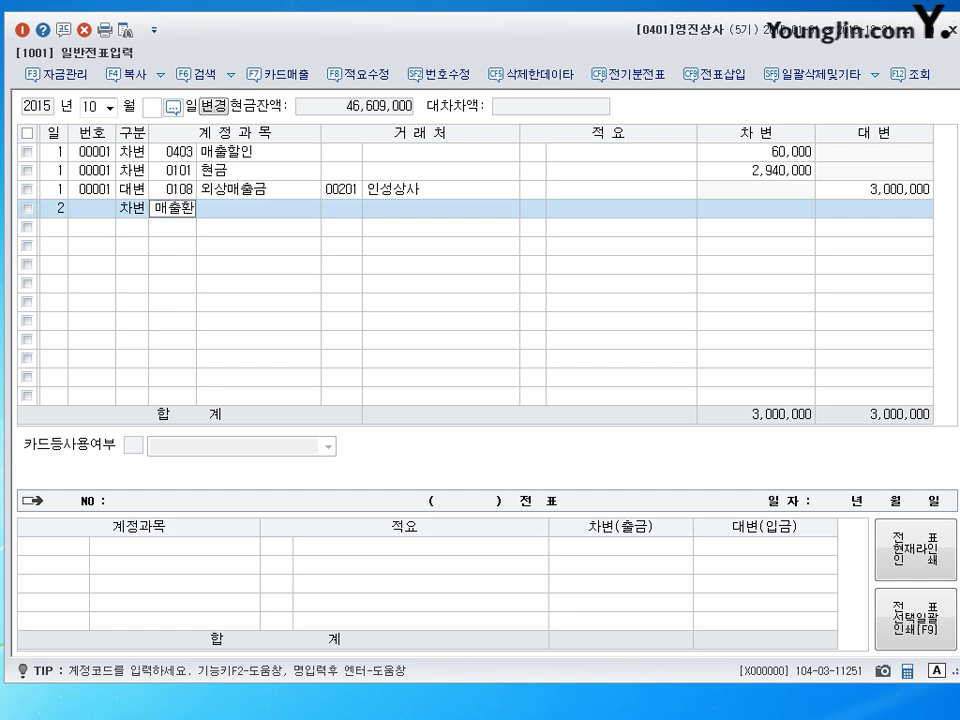
type("입")
key("Return")
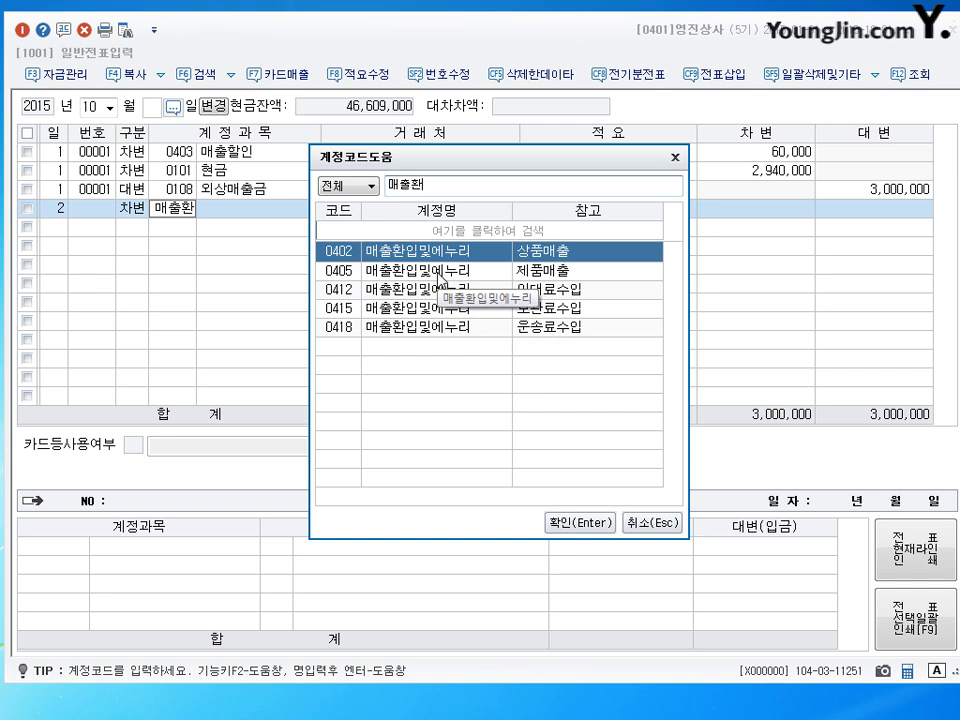
left_click(440, 274)
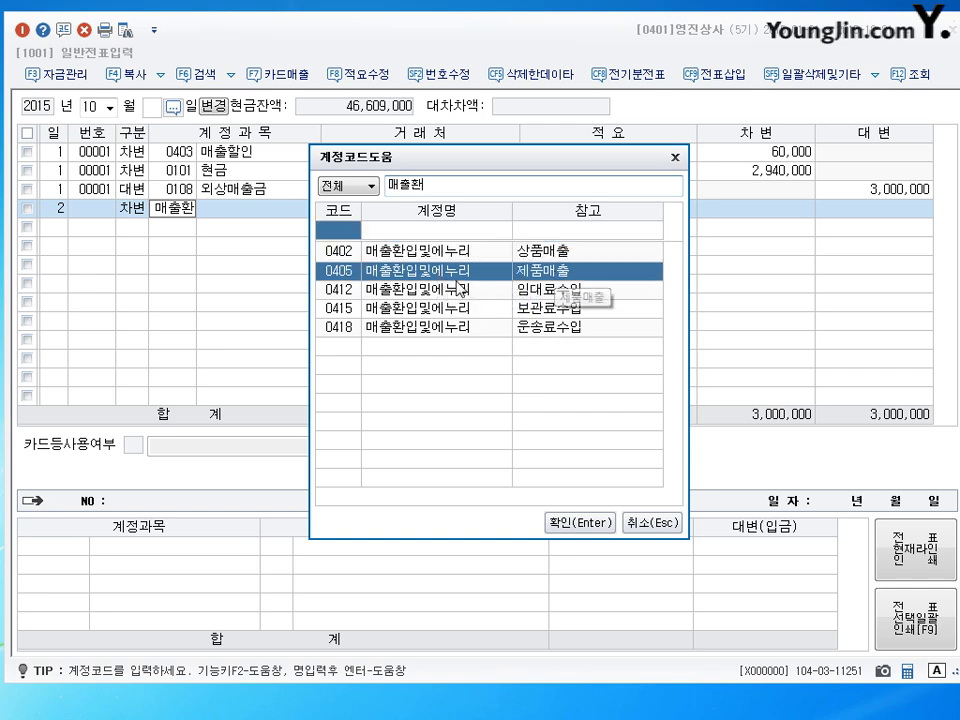
left_click(537, 272)
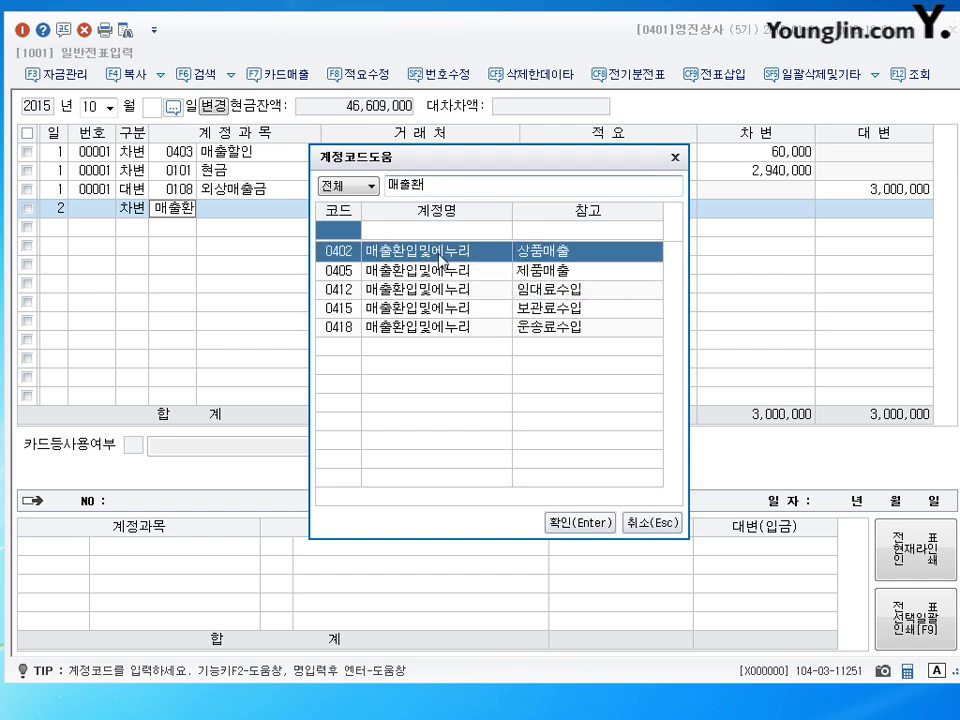
left_click(572, 527)
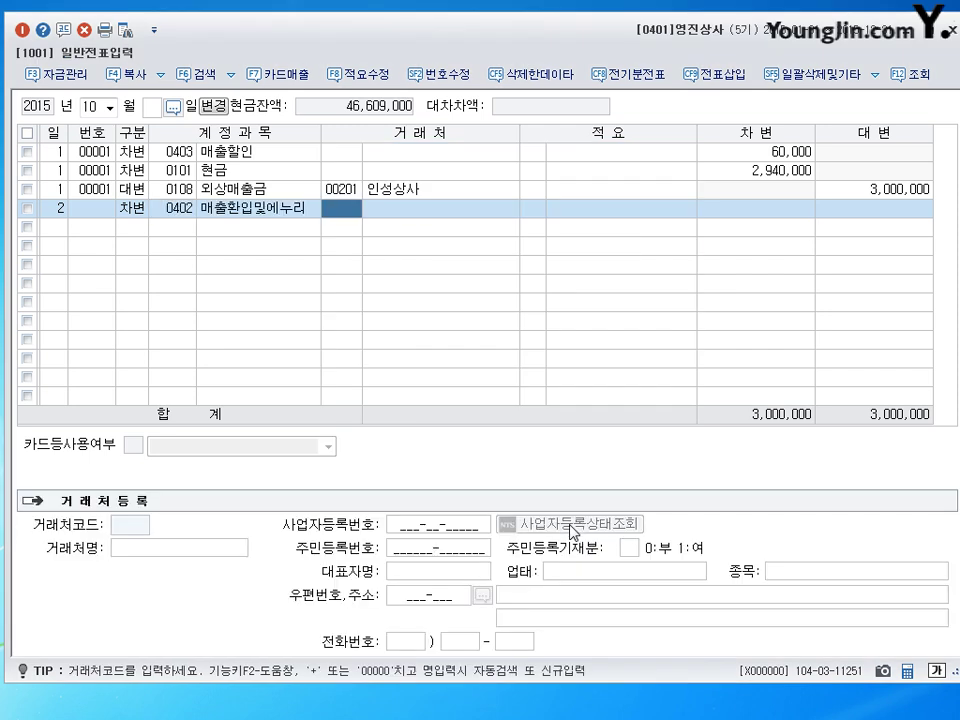
- Skip the customer and description of the 매출환입및에누리 line and set its debit amount to 40,000
key("Return")
key("Return")
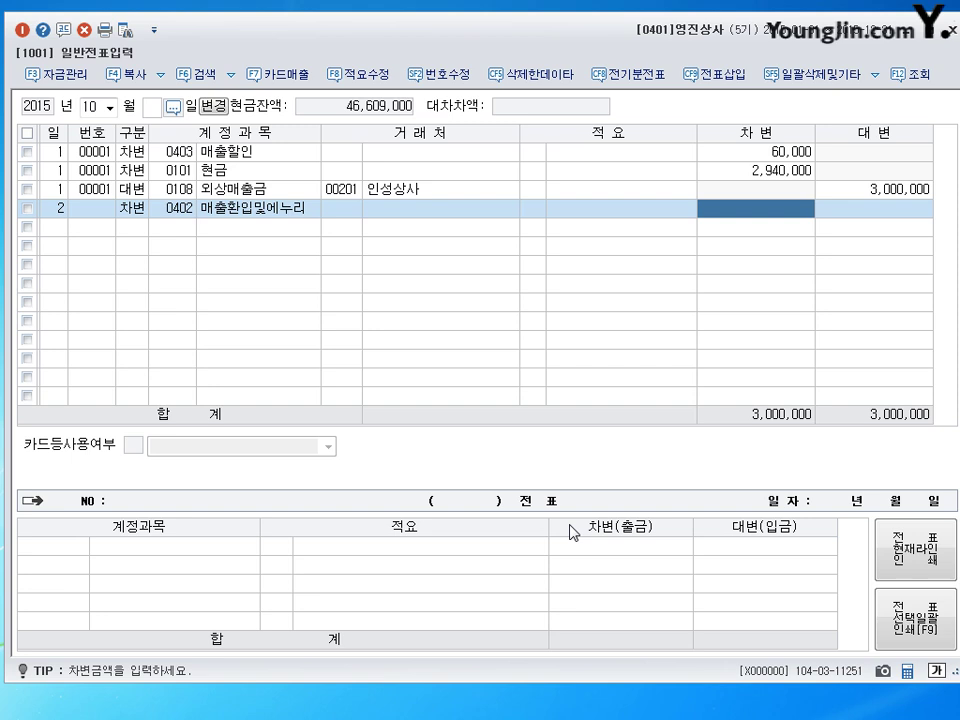
type("40,")
type("000")
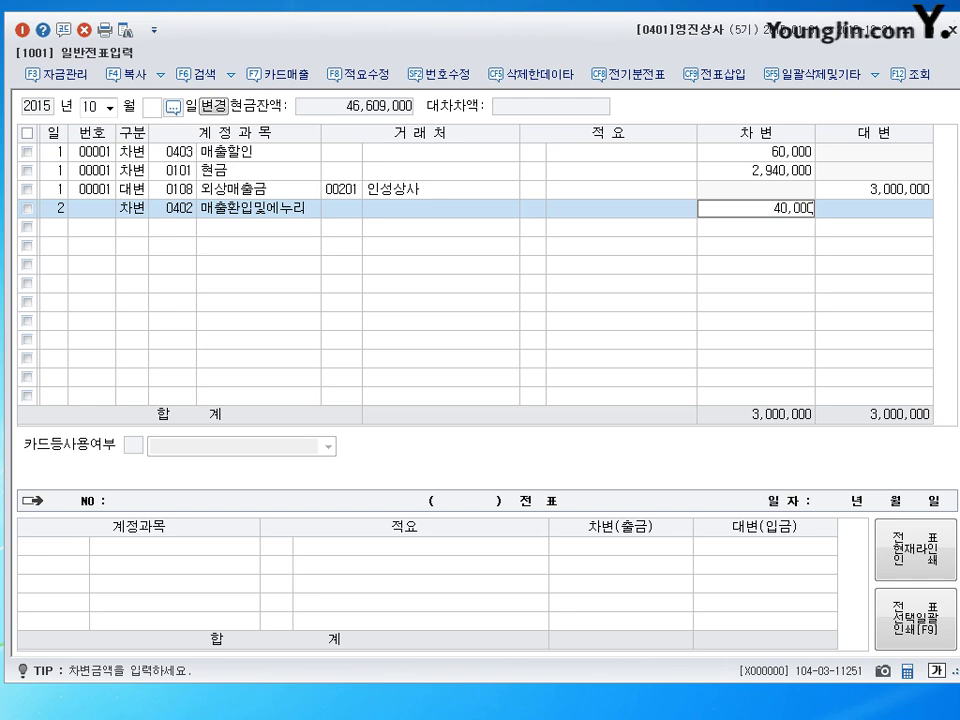
key("Return")
- Add a day 2 debit line on account 0102 당좌예금 for 1,960,000, without customer or description
type("2")
key("Return")
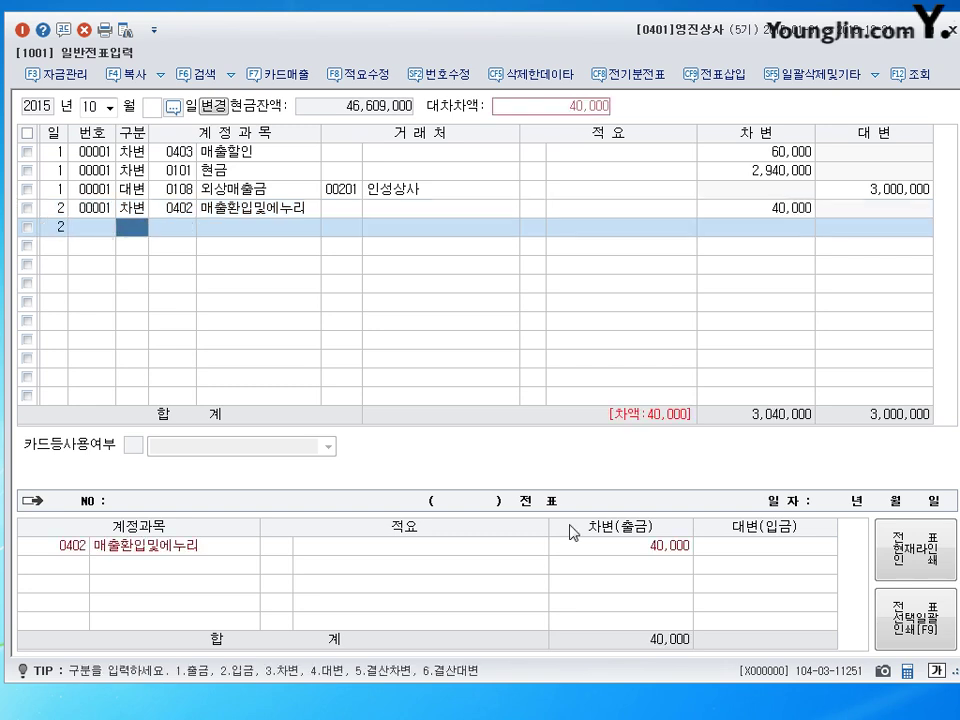
type("3")
key("Return")
type("0102")
key("Return")
key("Return")
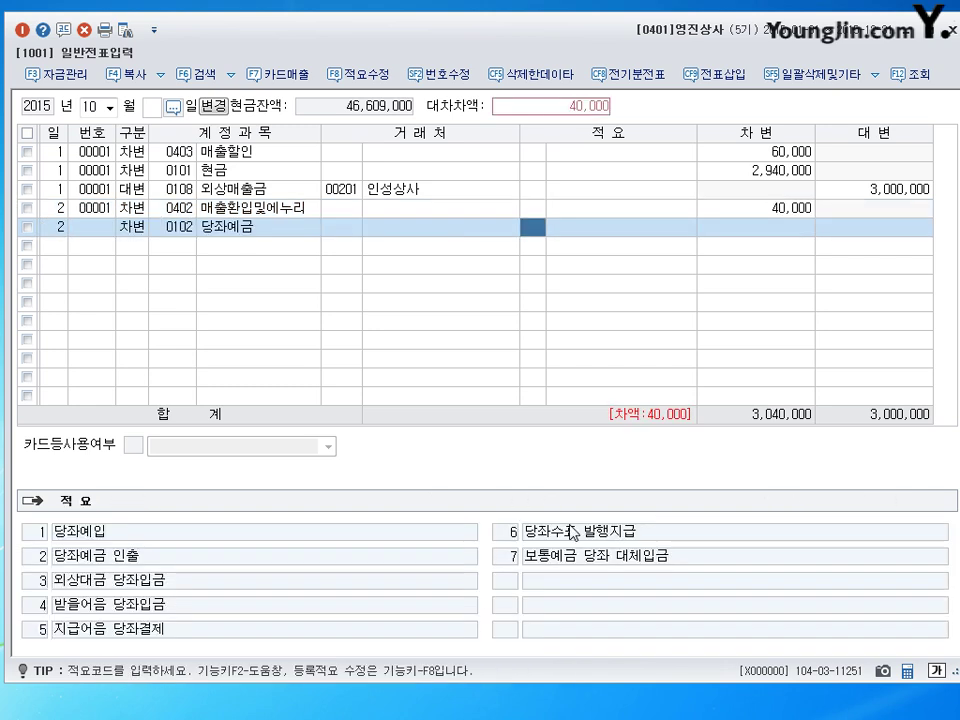
key("Return")
type("1960000")
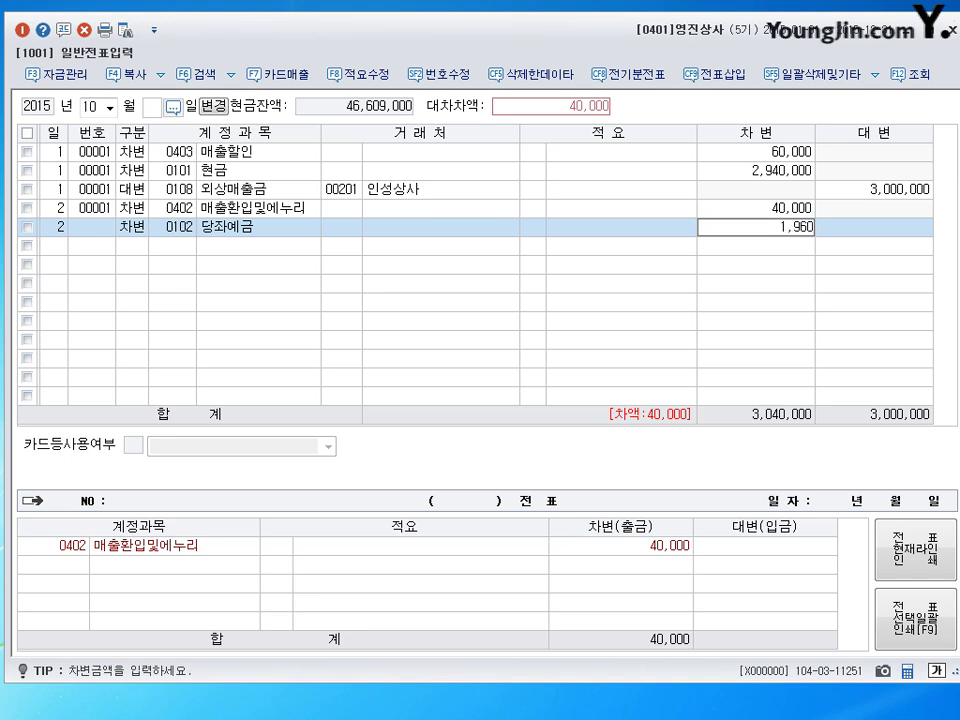
key("Return")
- Add a day 2 credit line on account 0108 외상매출금 for 2,000,000 with (주)영진문구 as the customer
type("4")
key("Return")
type("0108")
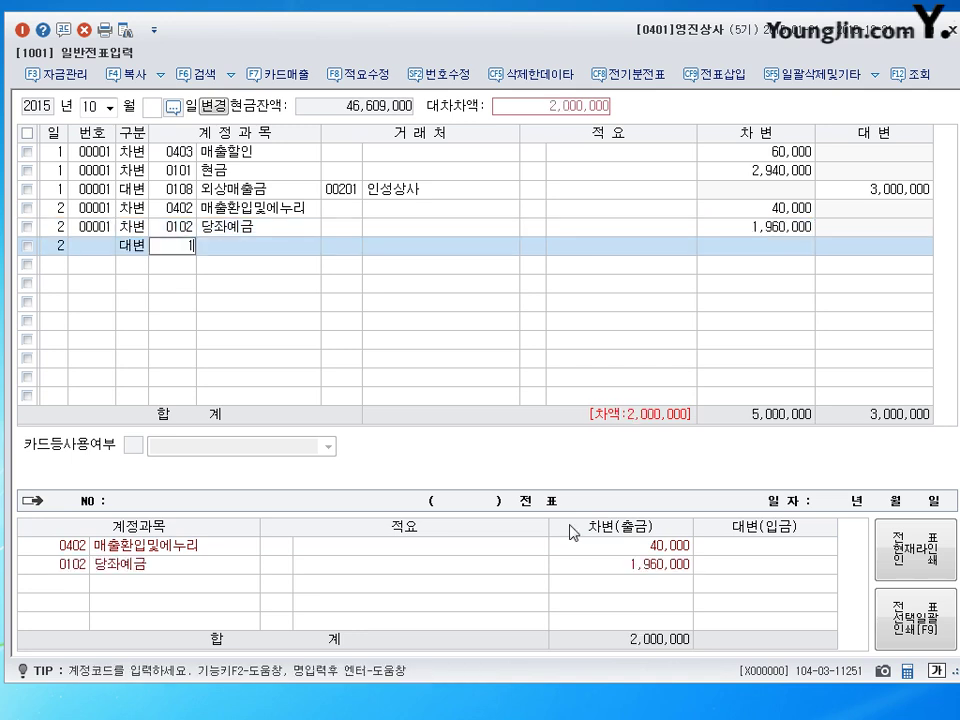
key("Return")
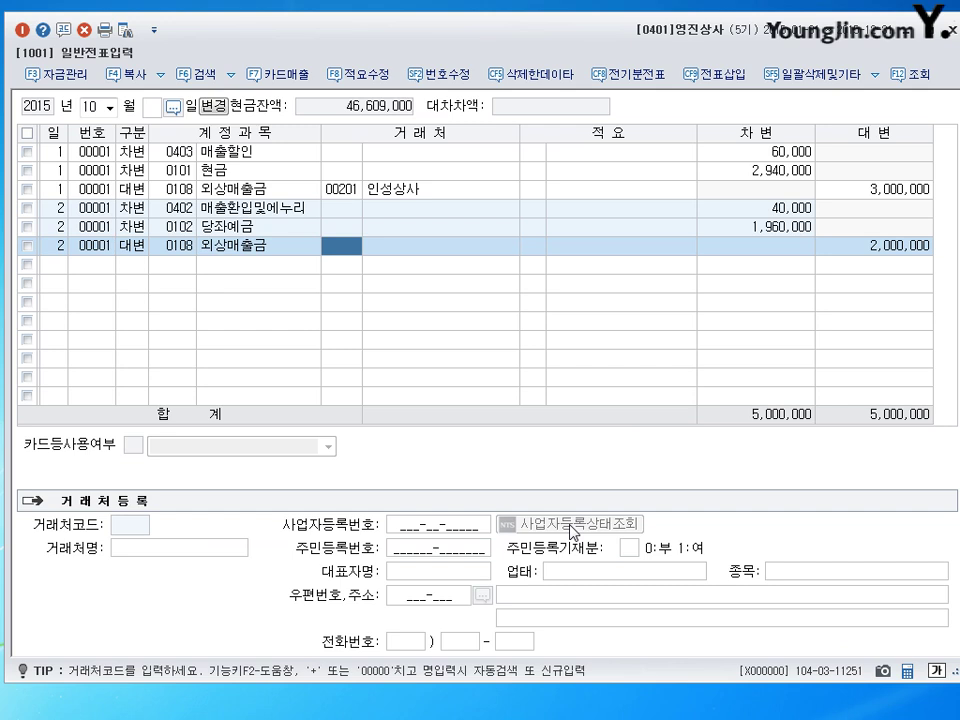
type("영진")
key("Return")
key("Return")
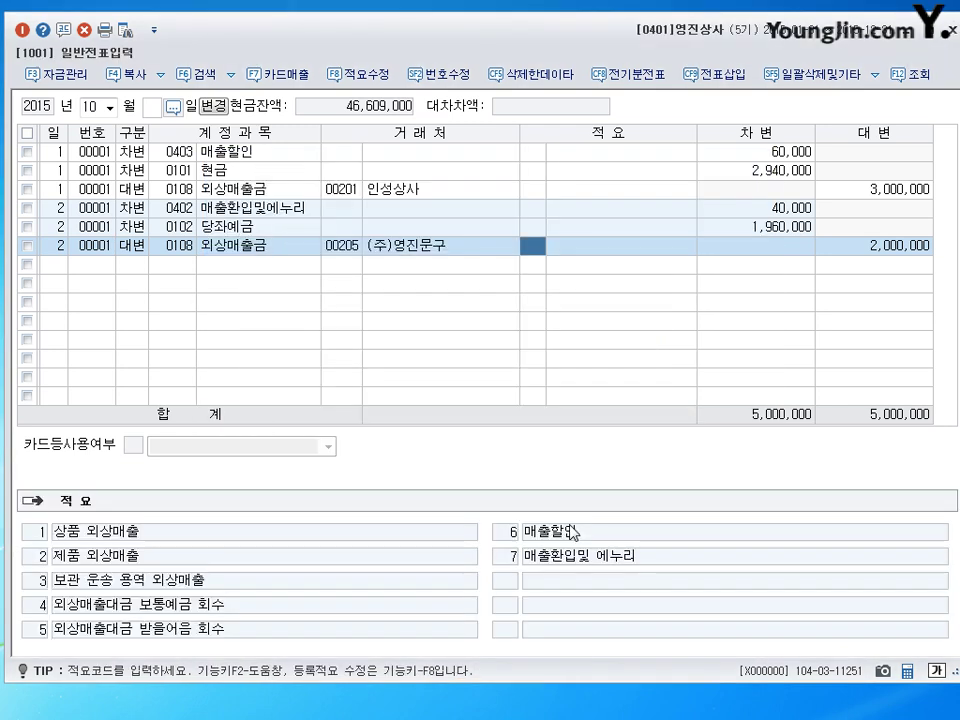
key("Return")
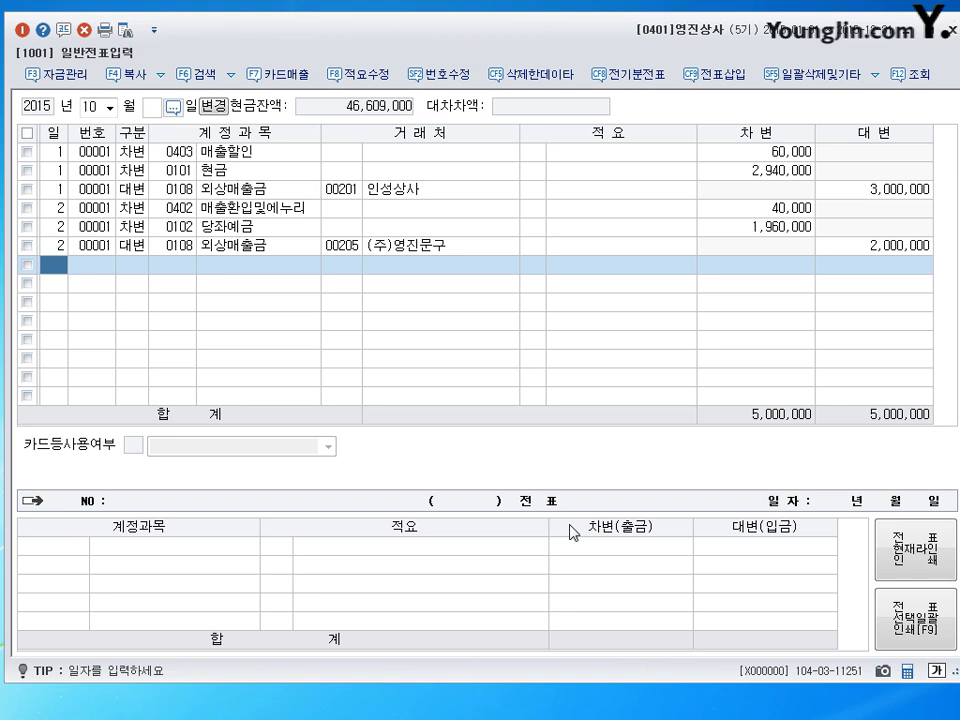
- Add a day 3 debit line on account 0254 예수금 for 25,000, without customer or description
type("3")
key("Return")
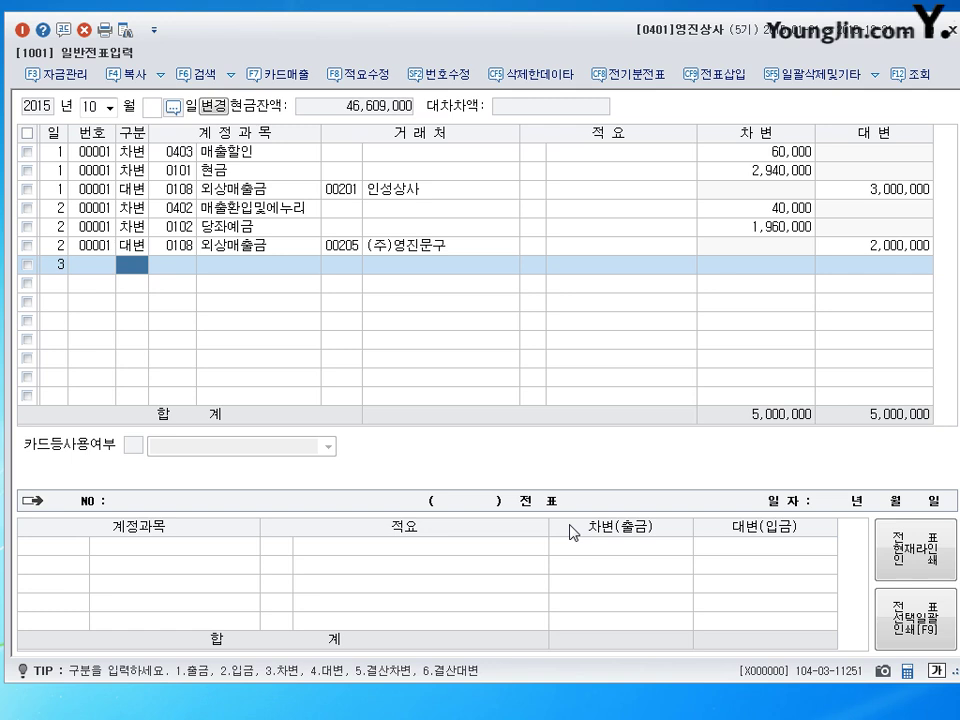
type("3254")
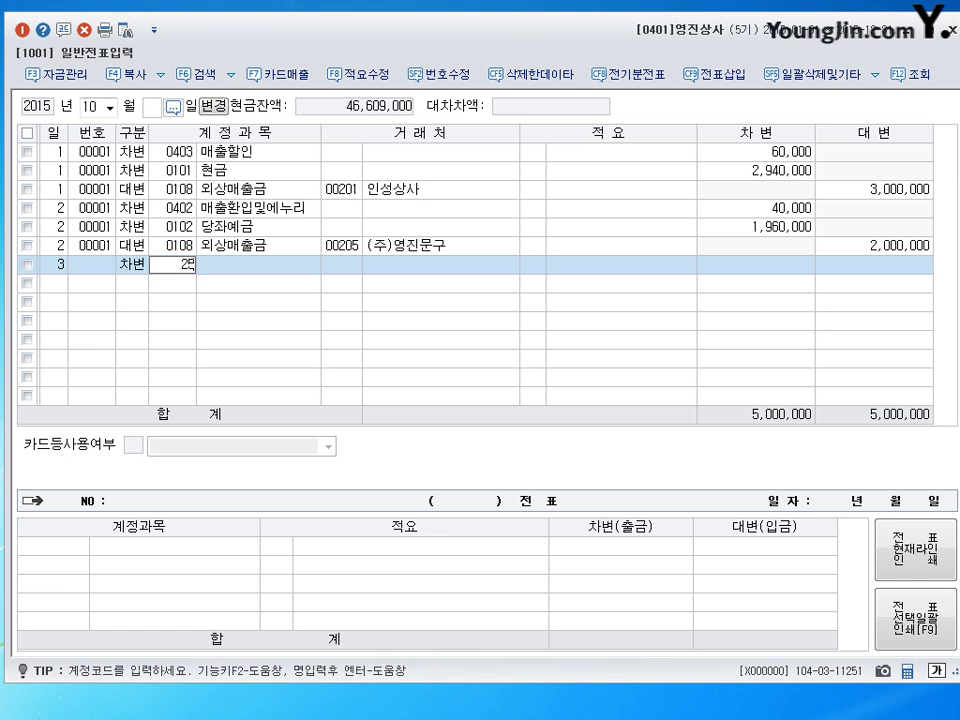
key("Return")
key("Return")
key("Return")
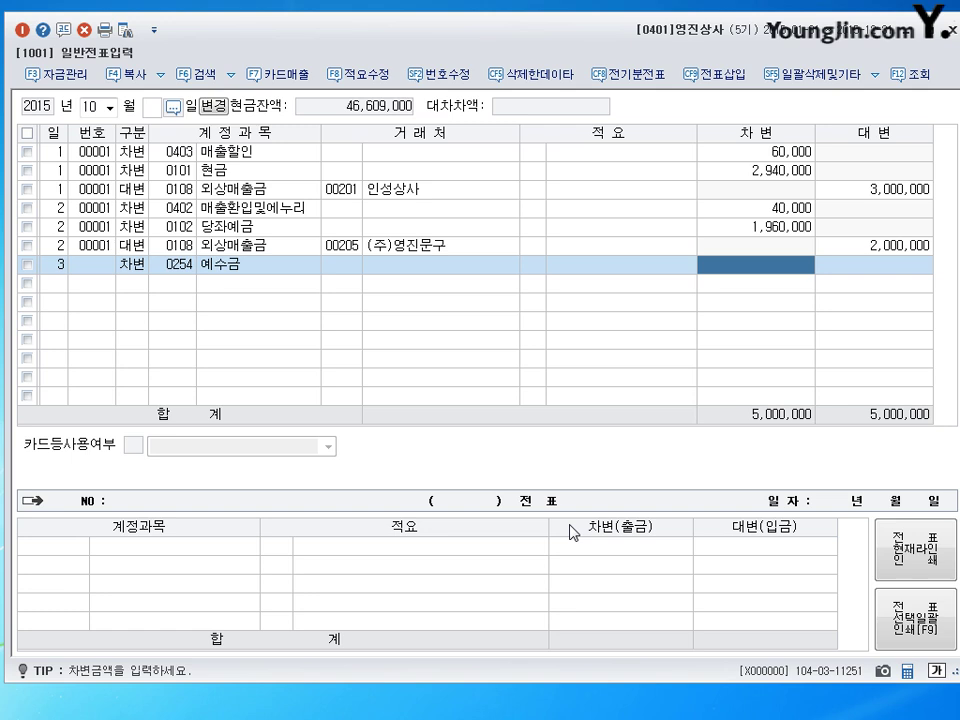
type("25000")
key("Return")
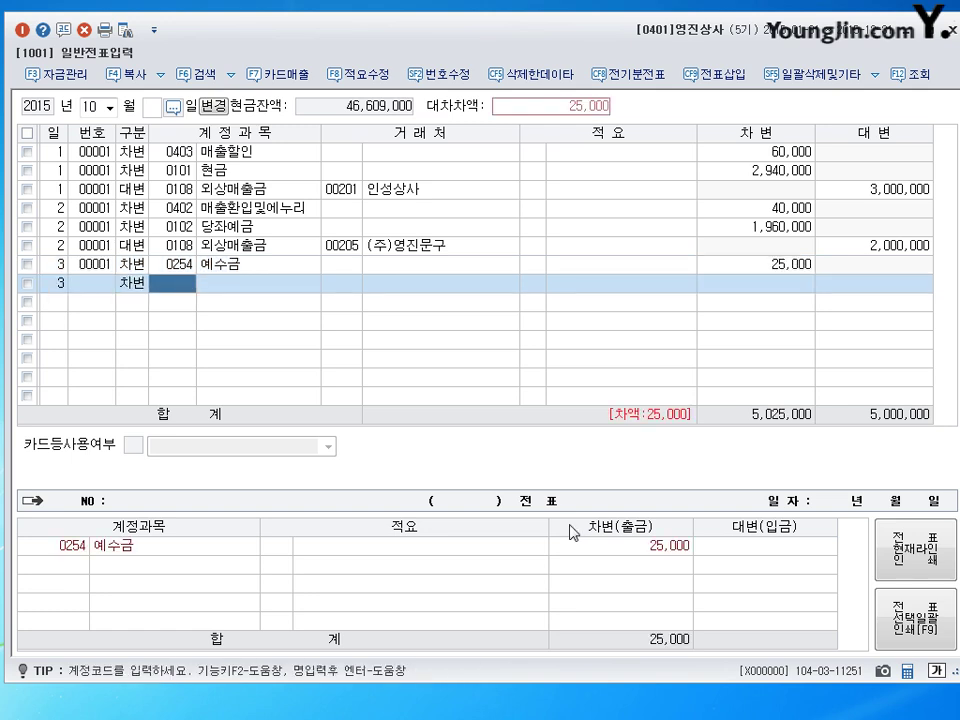
- Complete the day 3 debit line with account 0811 복리후생비 for 25,000, without customer or description
type("0811")
key("Return")
key("Return")
key("Return")
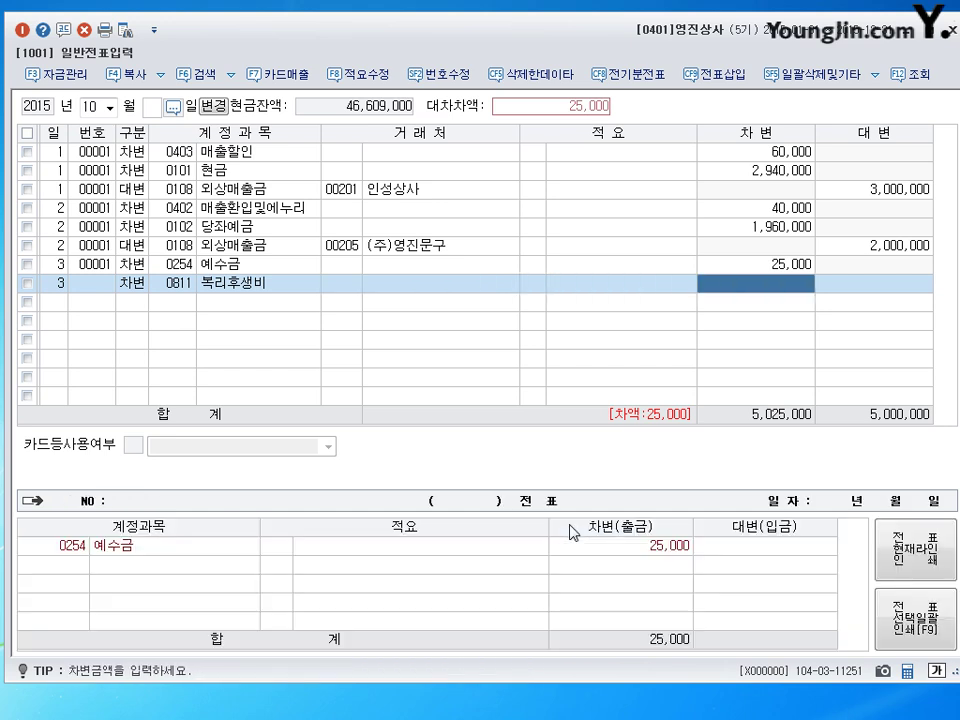
type("25000")
key("Return")
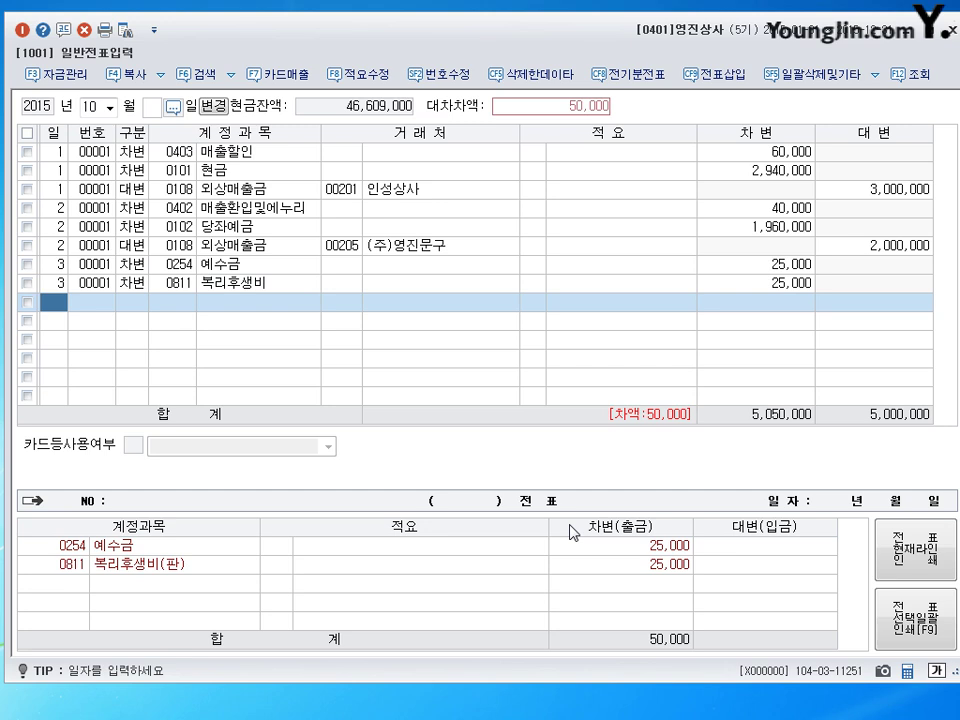
- Add a day 3 credit line on account 0101 현금 for 50,000, without customer or description
key("Return")
type("4")
key("Return")
type("101")
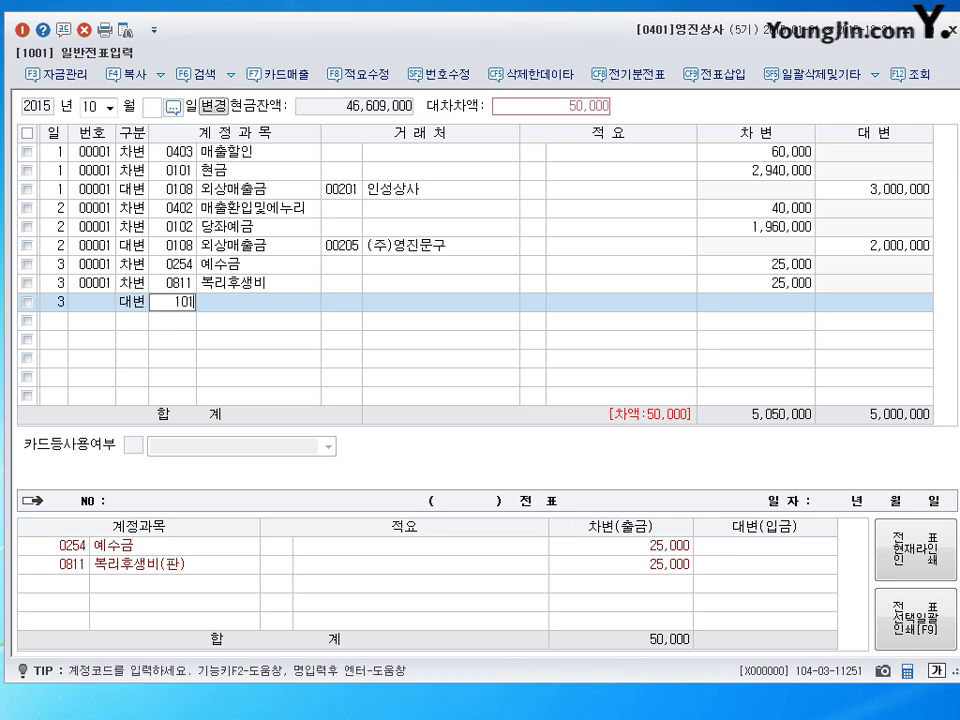
key("Return")
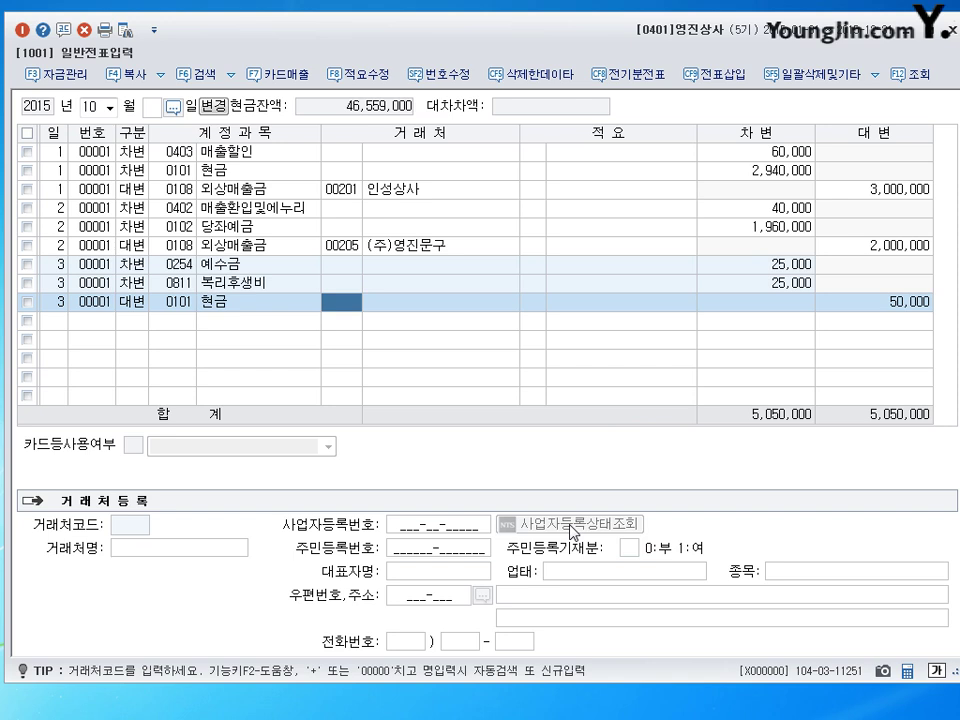
key("Return")
key("Return")
key("Return")
- Start a day 4 debit line and look up 복리 to pick account 0811 복리후생비 of the 판매관리비 category
type("4")
key("Return")
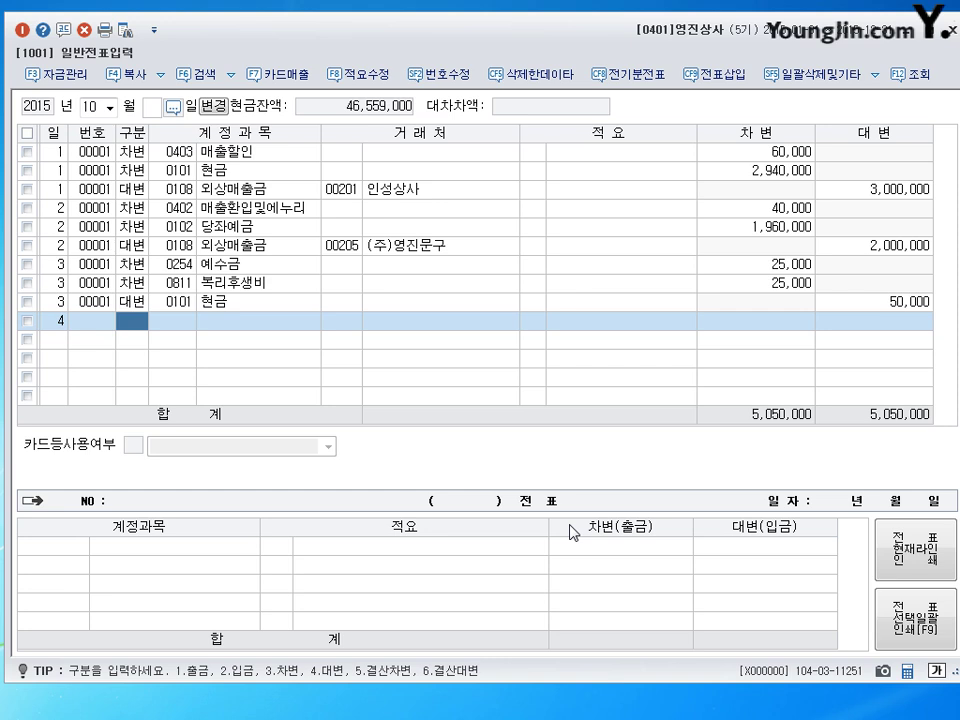
type("3")
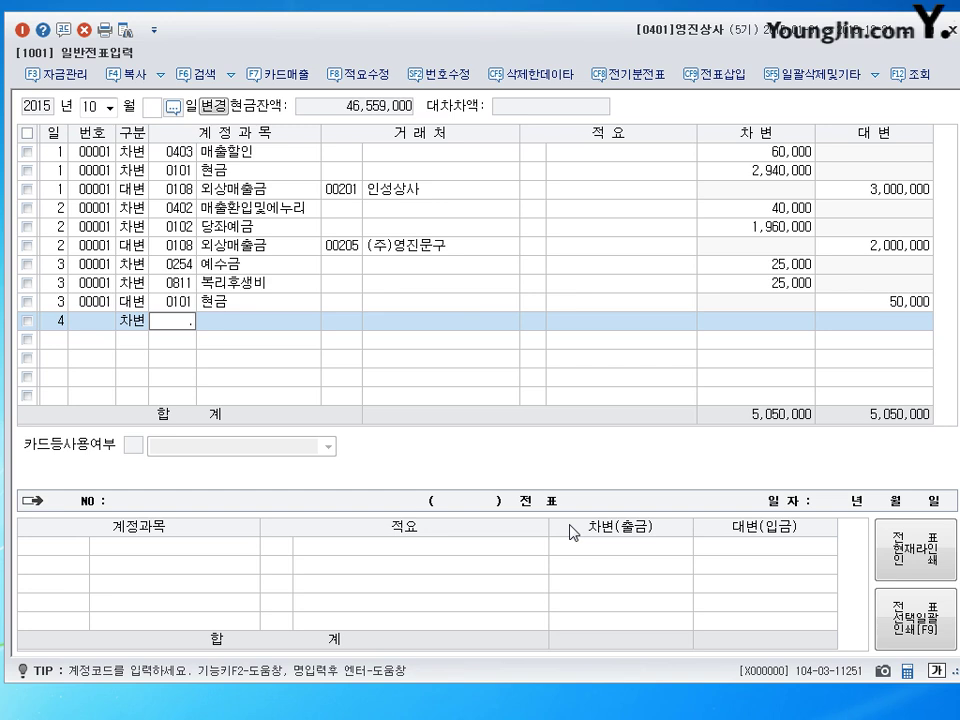
type("ㅂ")
type("복리")
key("Return")
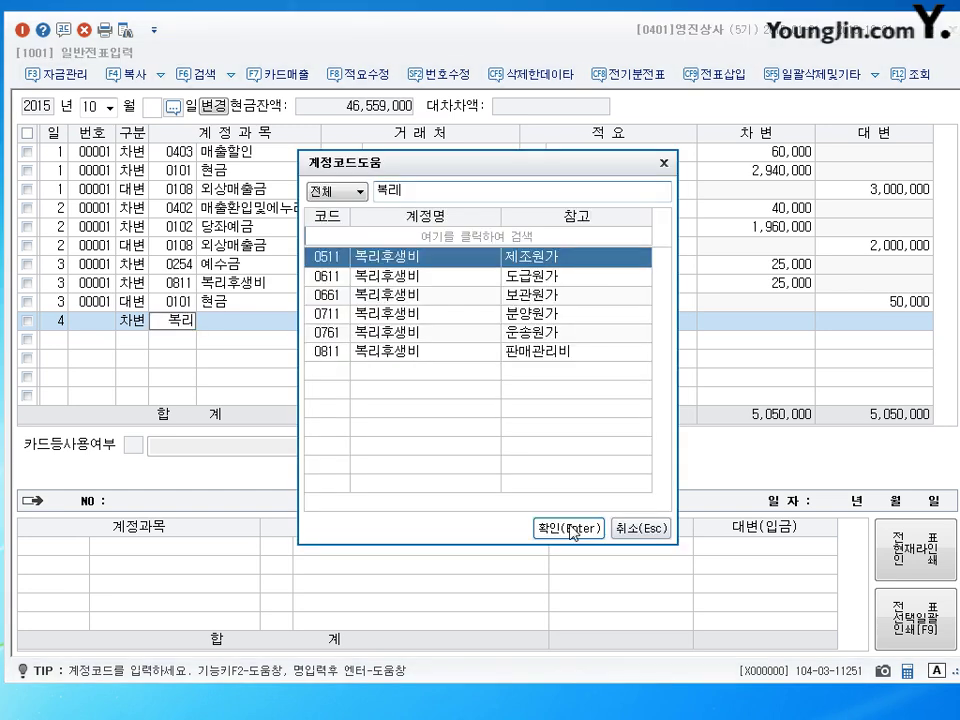
key("Down")
key("Down")
key("Down")
key("Down")
key("Down")
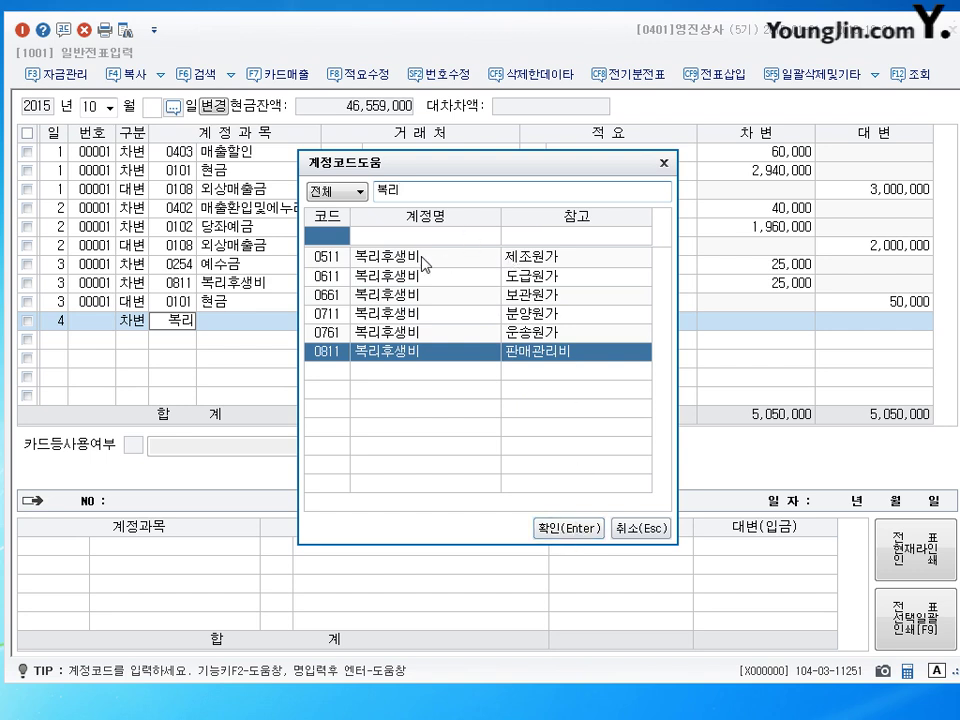
left_click(570, 528)
- Skip the customer and description of the day 4 복리후생비 line and set its debit amount to 238,000
key("Return")
key("Return")
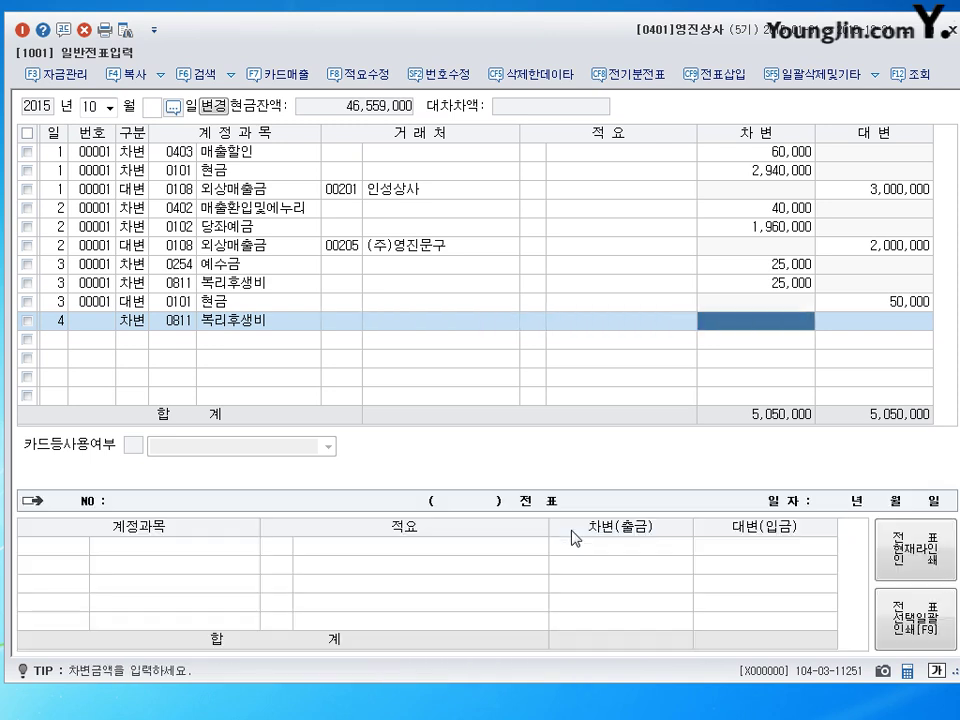
type("2380000")
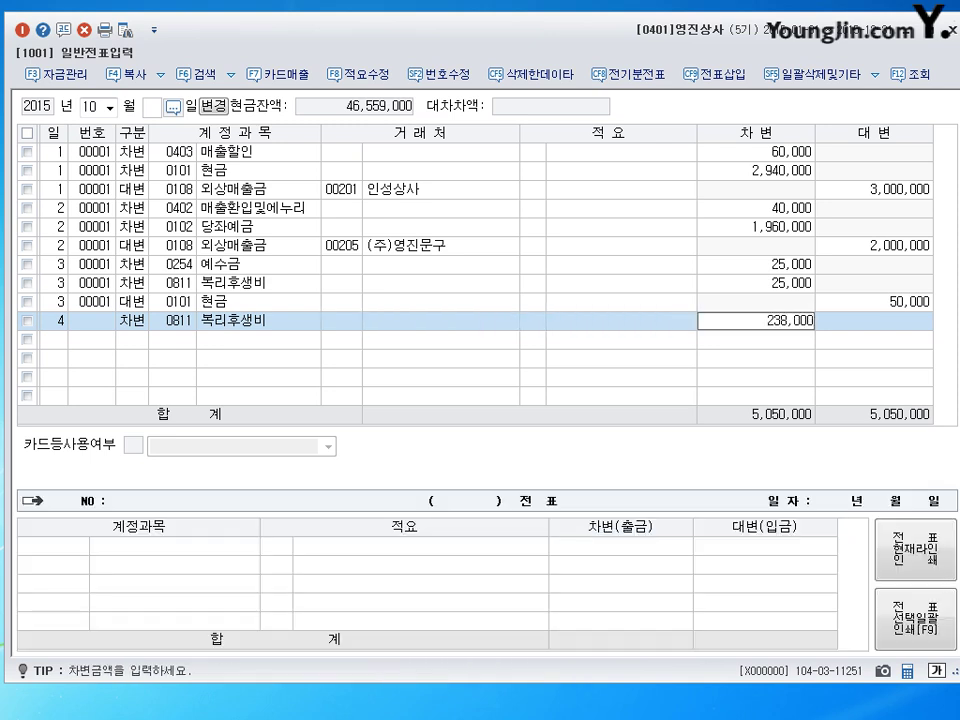
key("Return")
- Add a day 4 credit line on account 0253 미지급금 for 238,000 with 국민카드 as the customer, without description
type("4")
key("Return")
type("253")
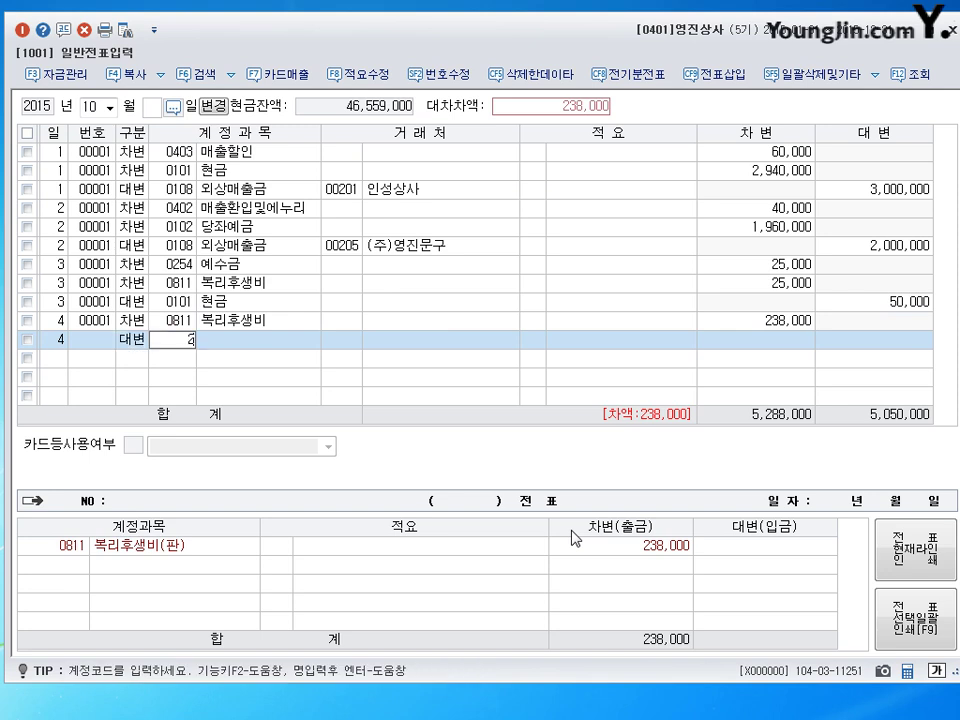
key("Return")
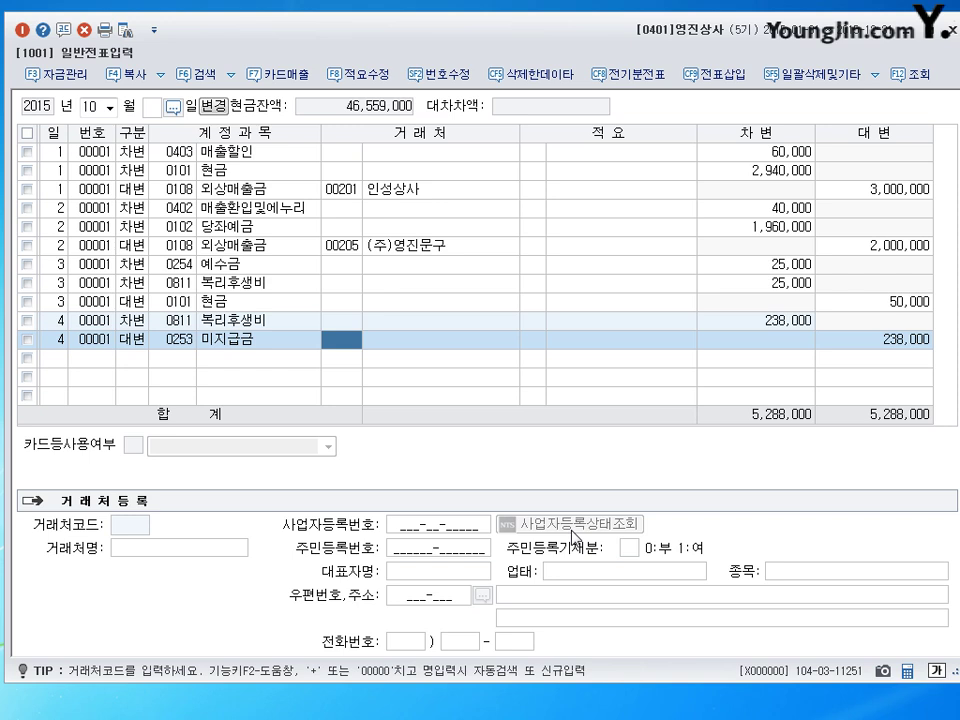
type("국민")
key("Return")
key("Return")
key("Return")
key("Return")
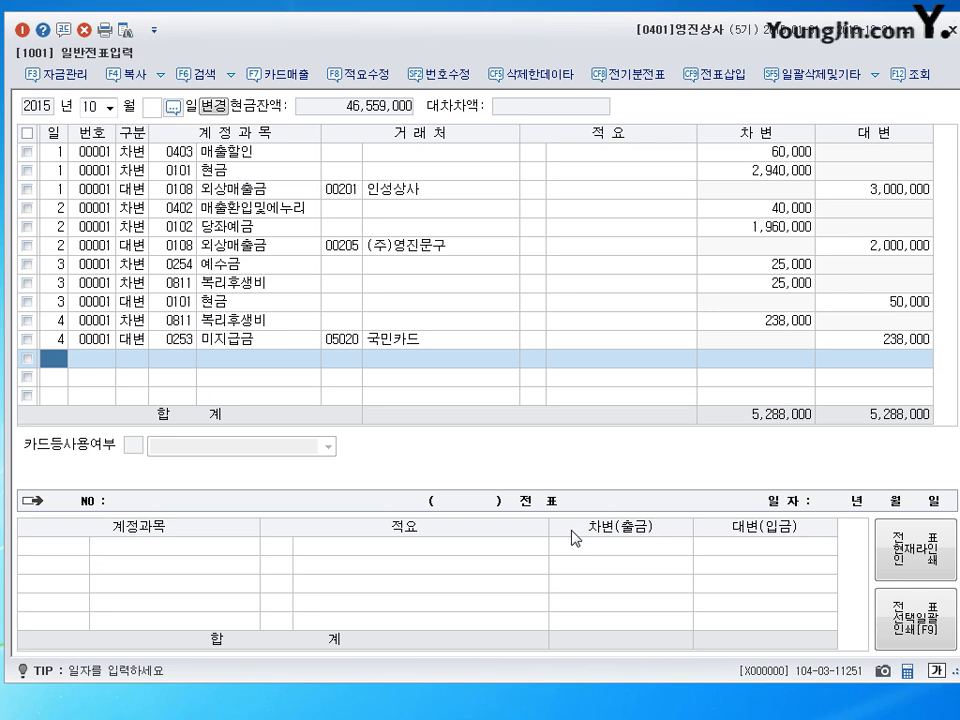
- Add a day 5 debit line on account 0812 여비교통비 for 1,880,000, without customer or description
type("5")
key("Return")
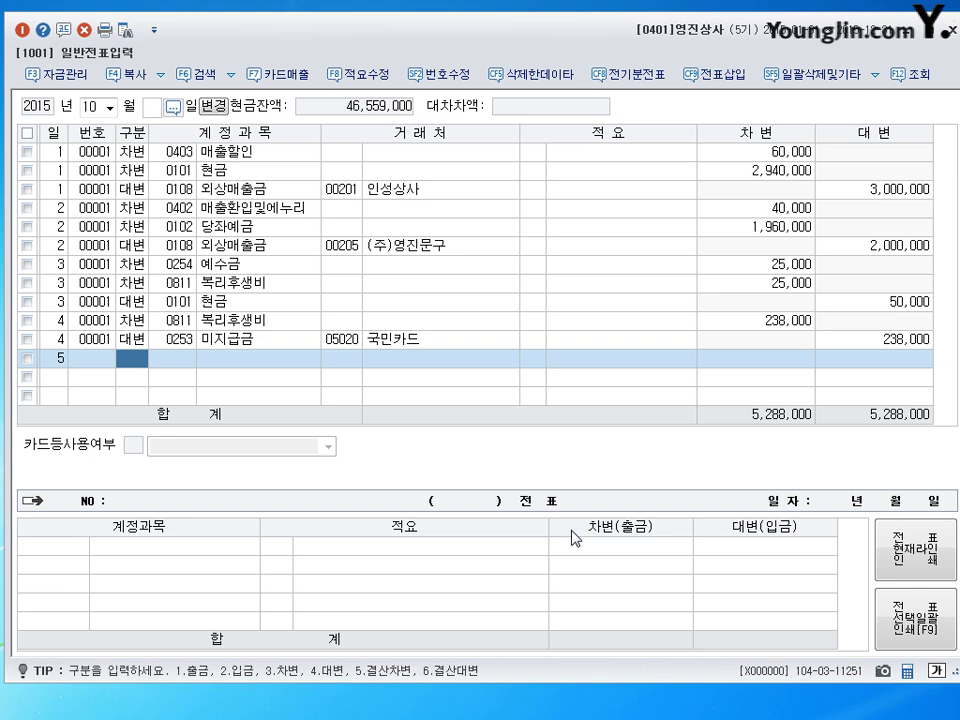
type("3")
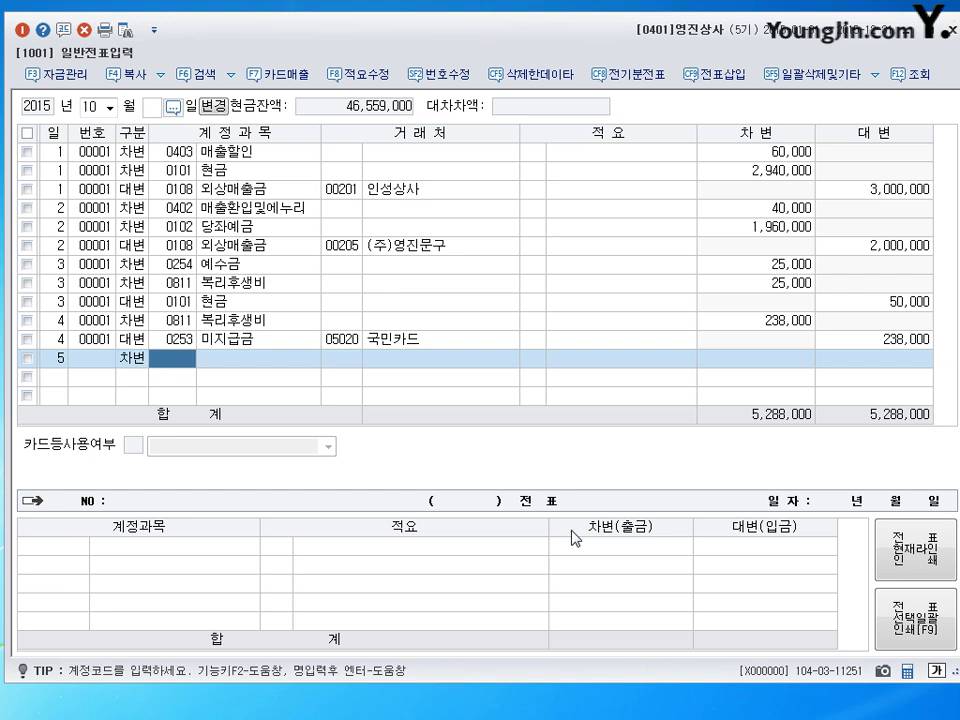
type("0812")
key("Return")
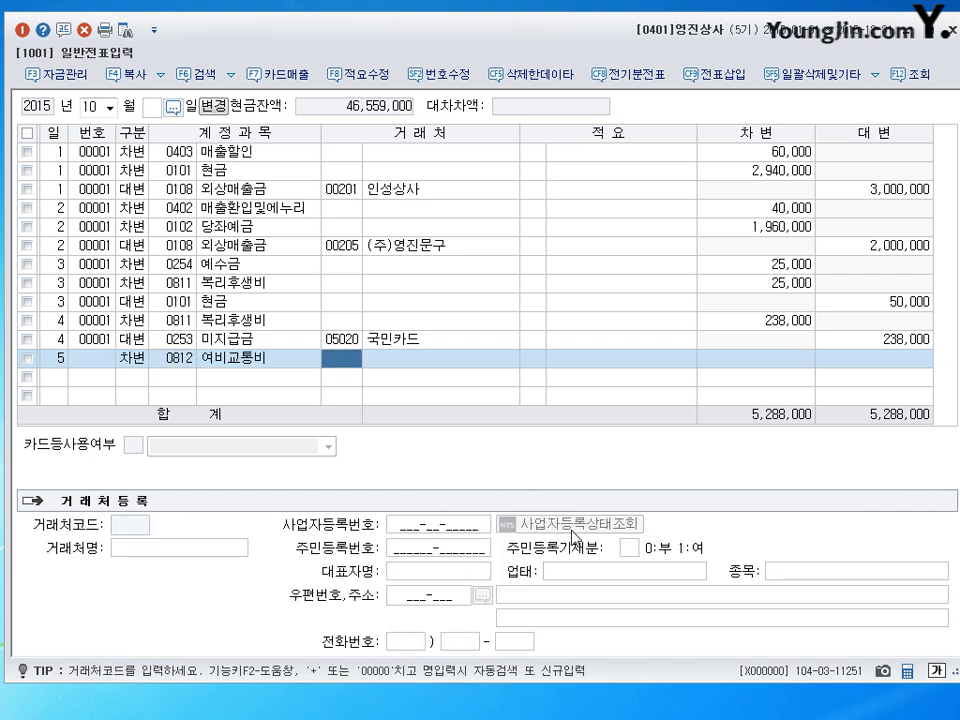
key("Return")
key("Return")
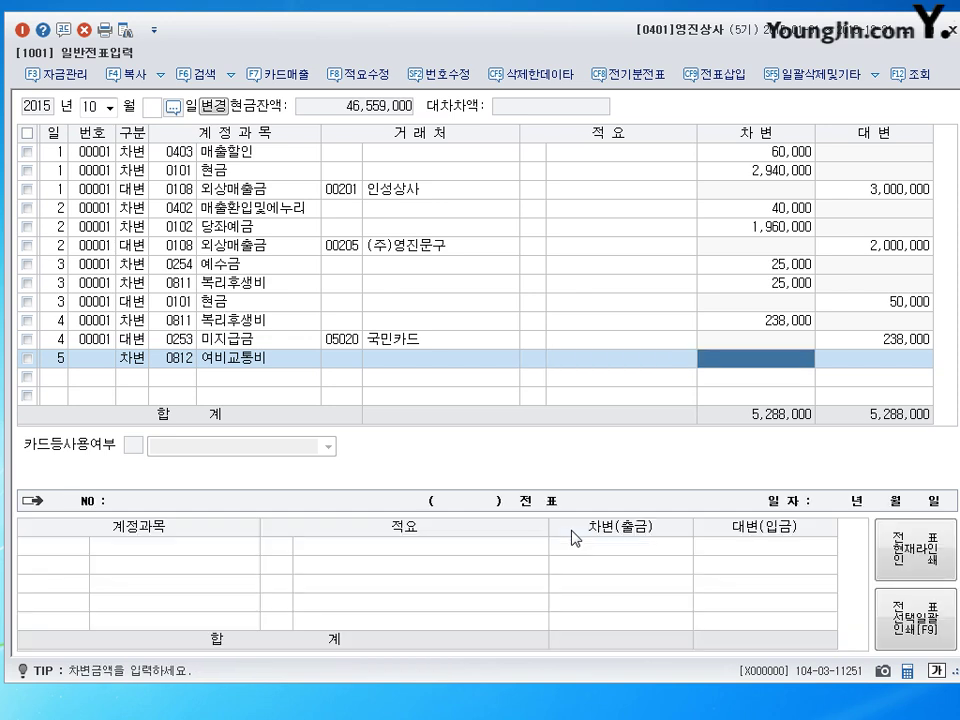
type("1880000")
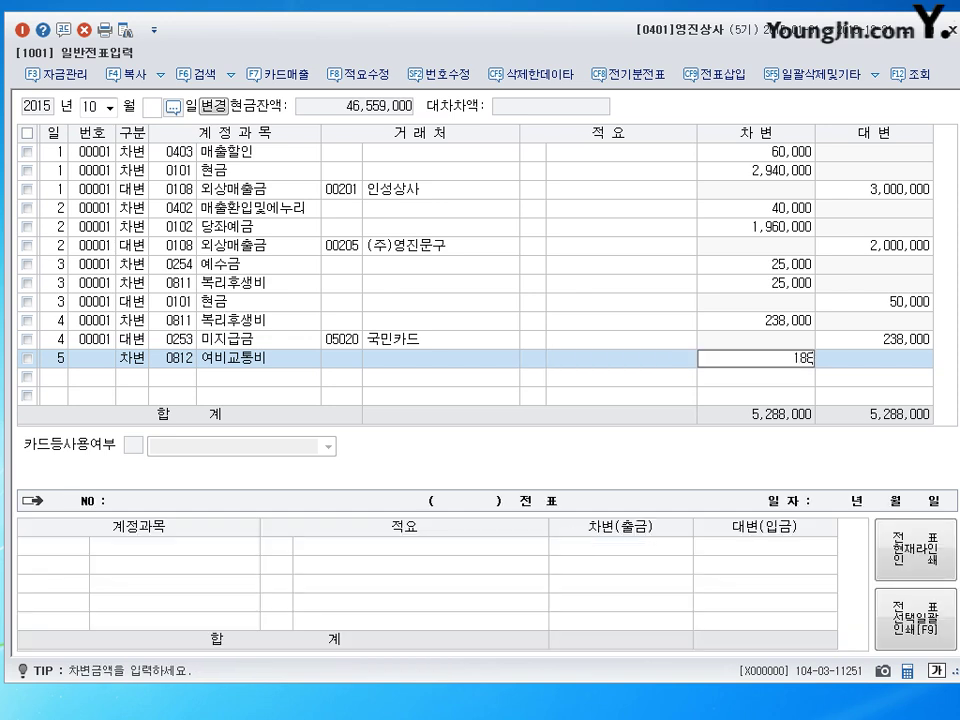
key("Return")
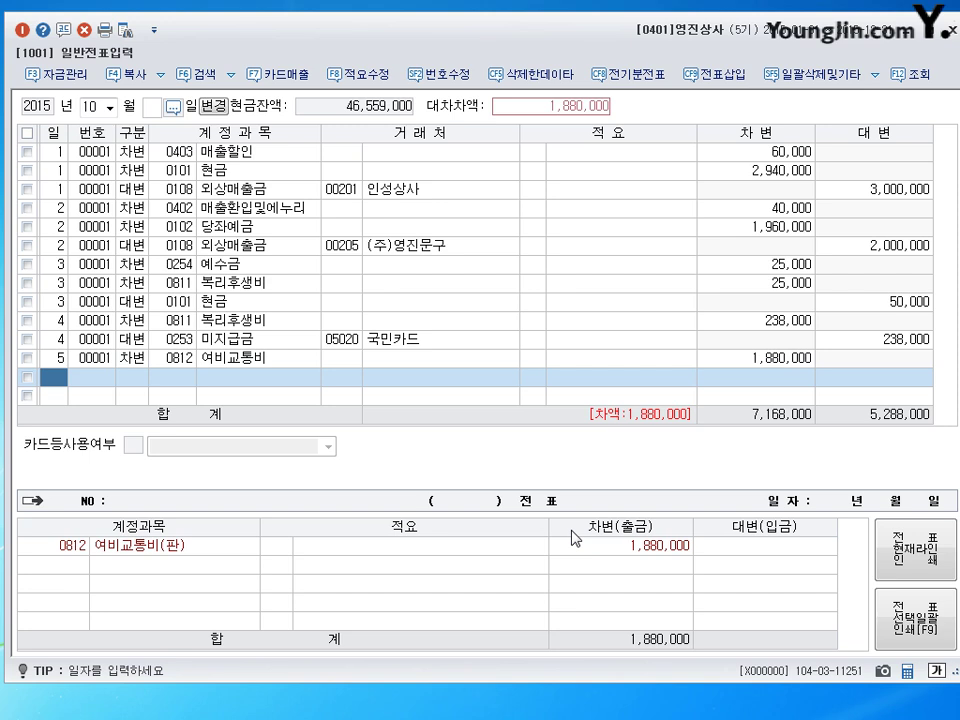
- Add a day 5 credit line on account 0253 미지급금 for 1,880,000 with customer 05020 국민카드, without description
type("5")
key("Return")
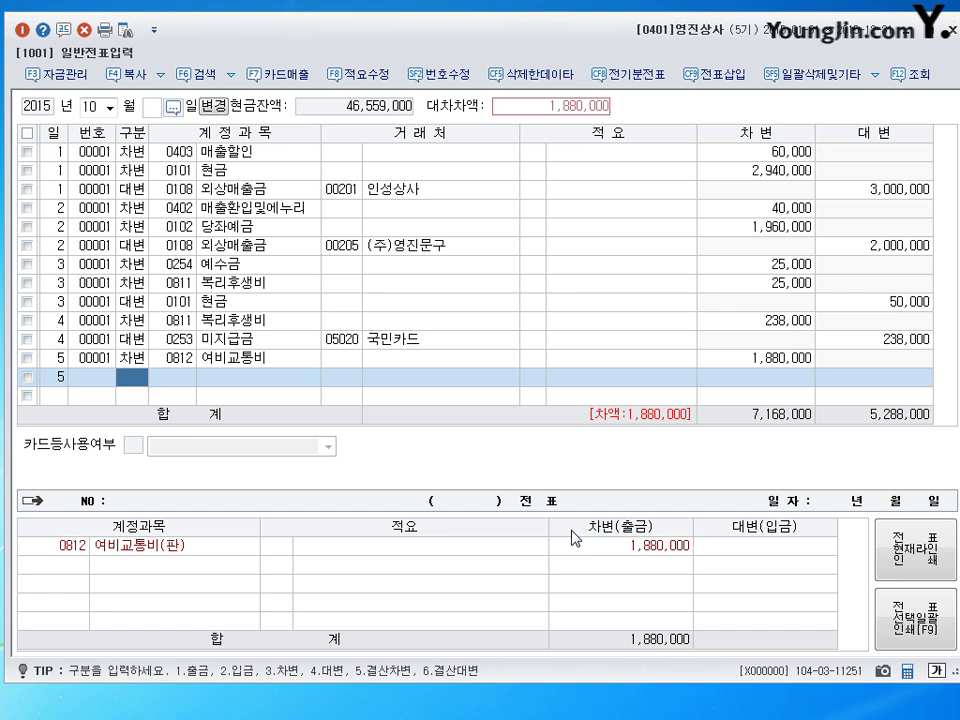
type("4")
key("Return")
type("253")
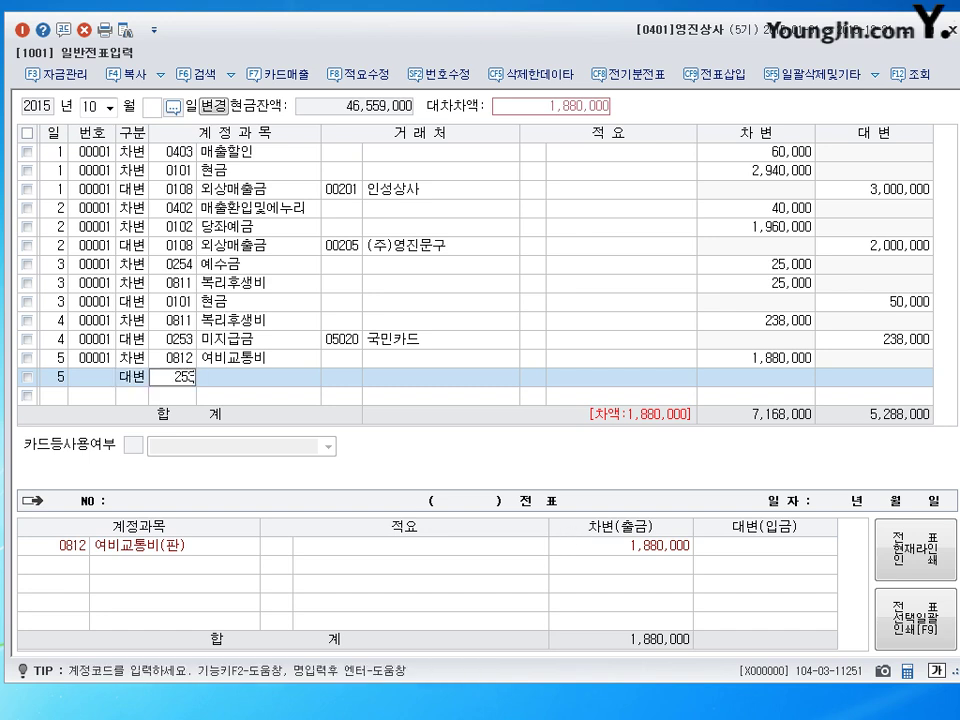
key("Return")
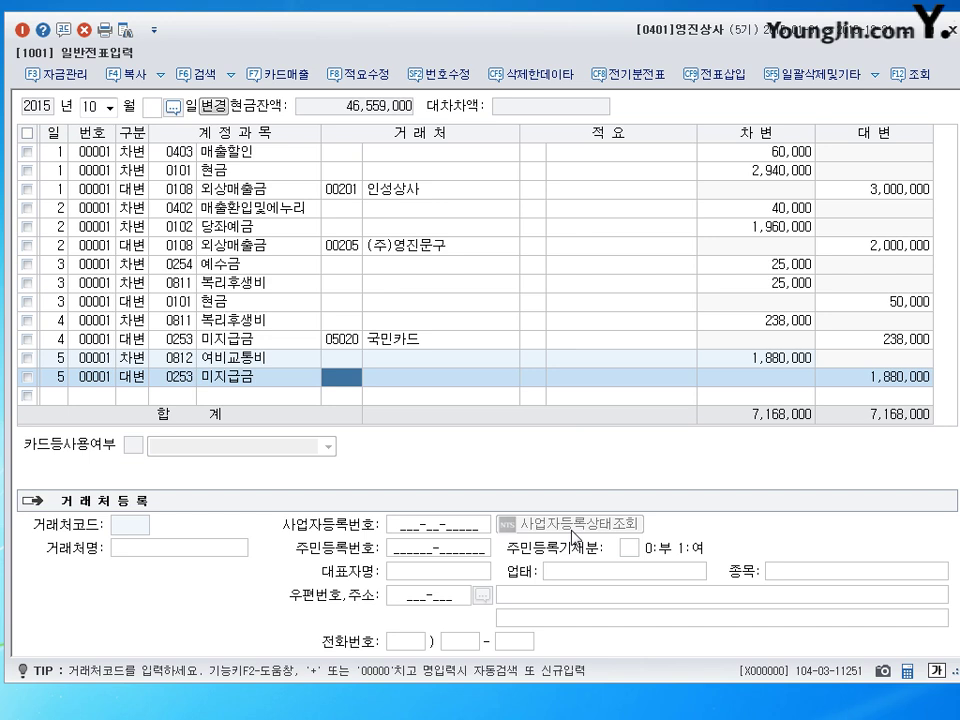
type("5020")
key("Return")
key("Return")
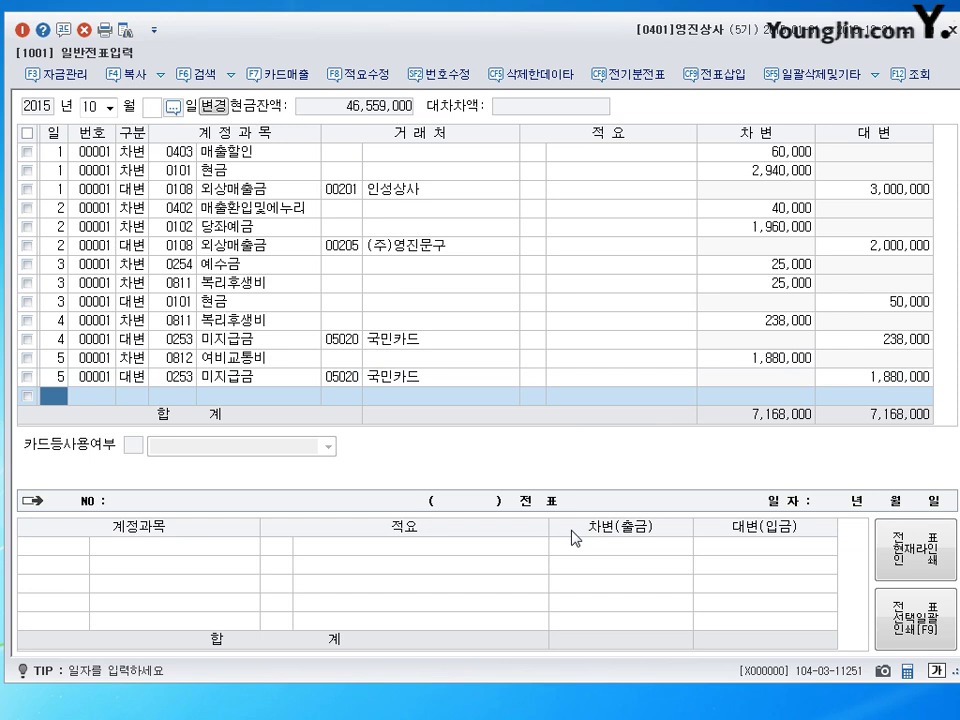
- Add a day 6 debit line on account 0813 접대비 for 154,000, without customer or description
type("6")
key("Return")
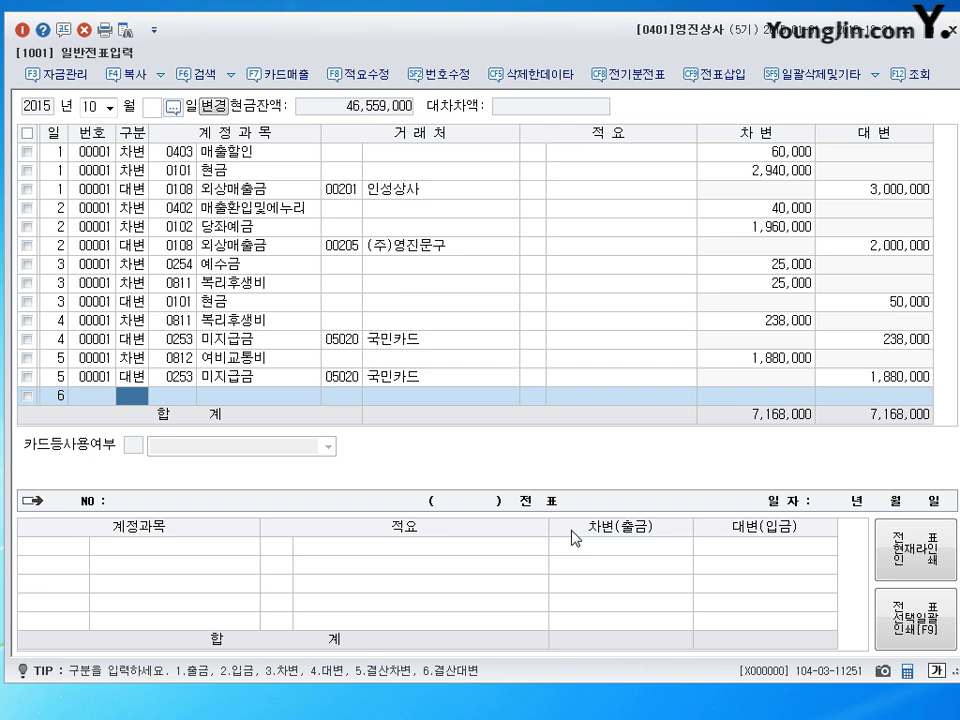
type("3")
key("Return")
type("813")
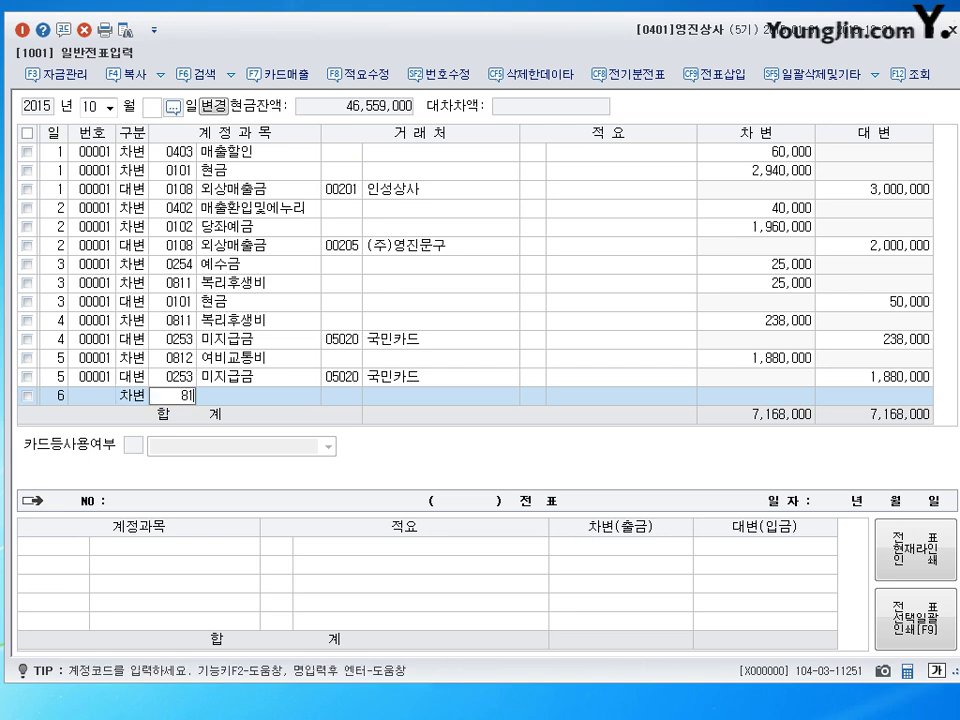
key("Return")
key("Return")
key("Return")
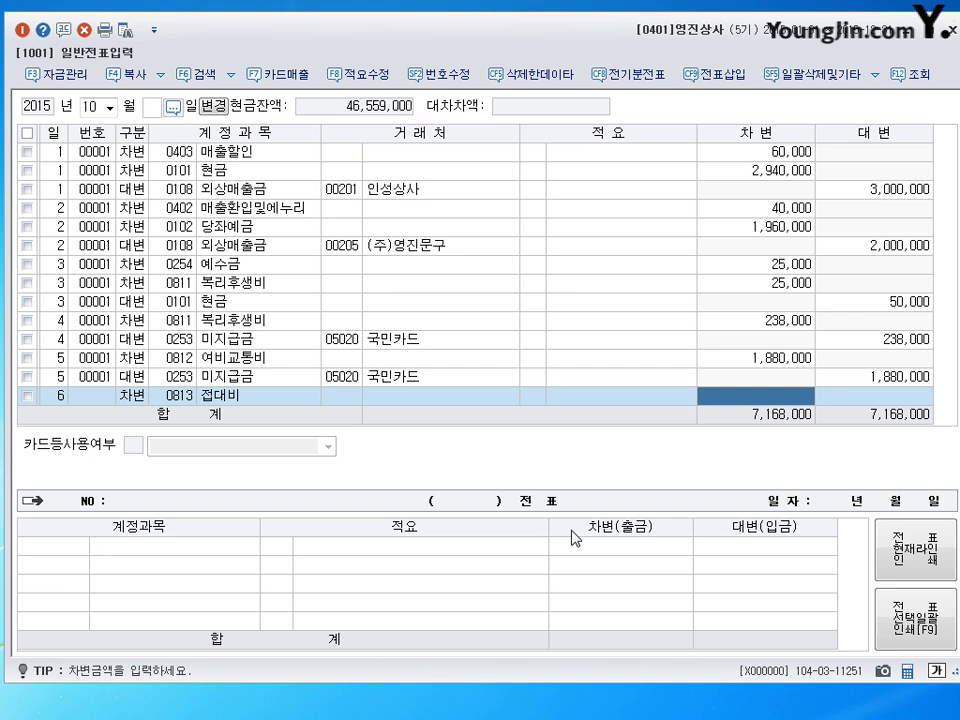
type("154000")
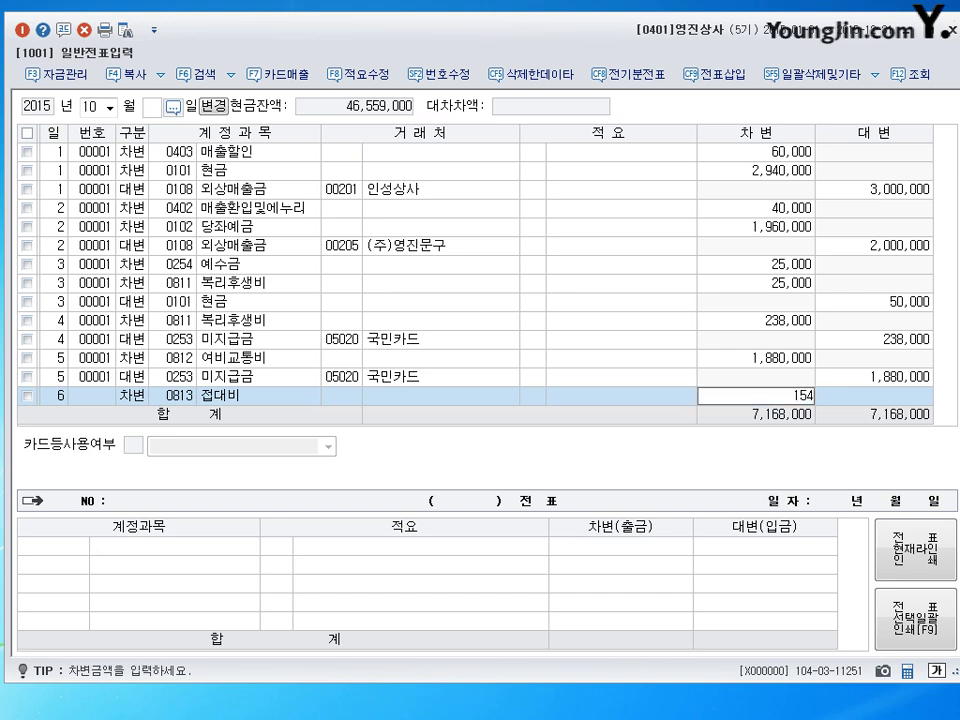
key("Return")
- Add a day 6 credit line on account 0253 미지급금 for 154,000 with customer 05020 국민카드, without description
type("4")
key("Return")
type("253")
key("Return")
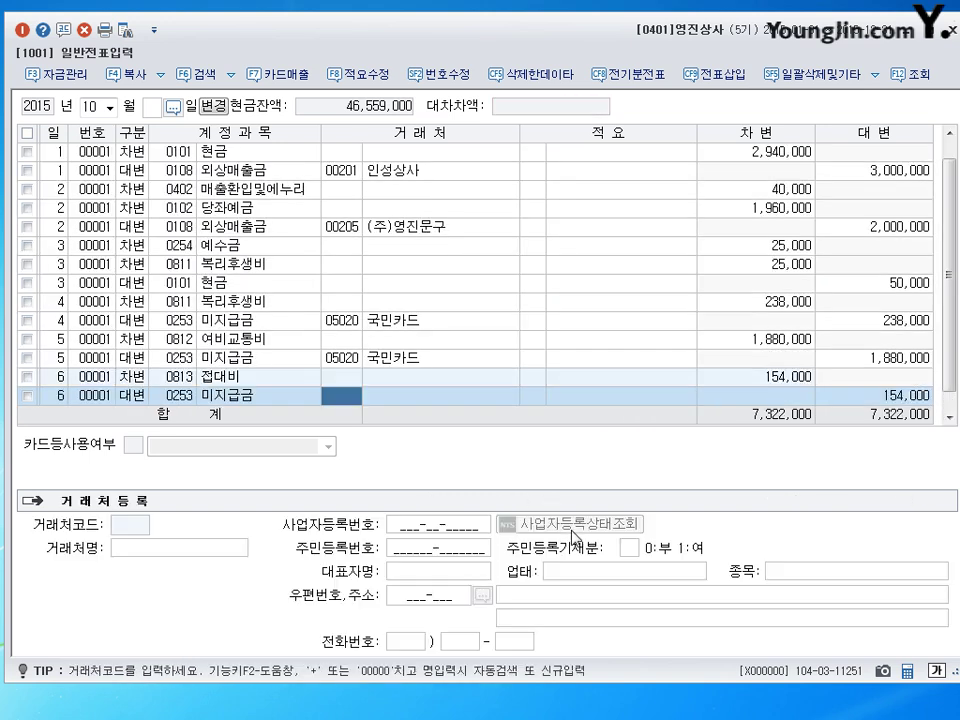
type("5020")
key("Return")
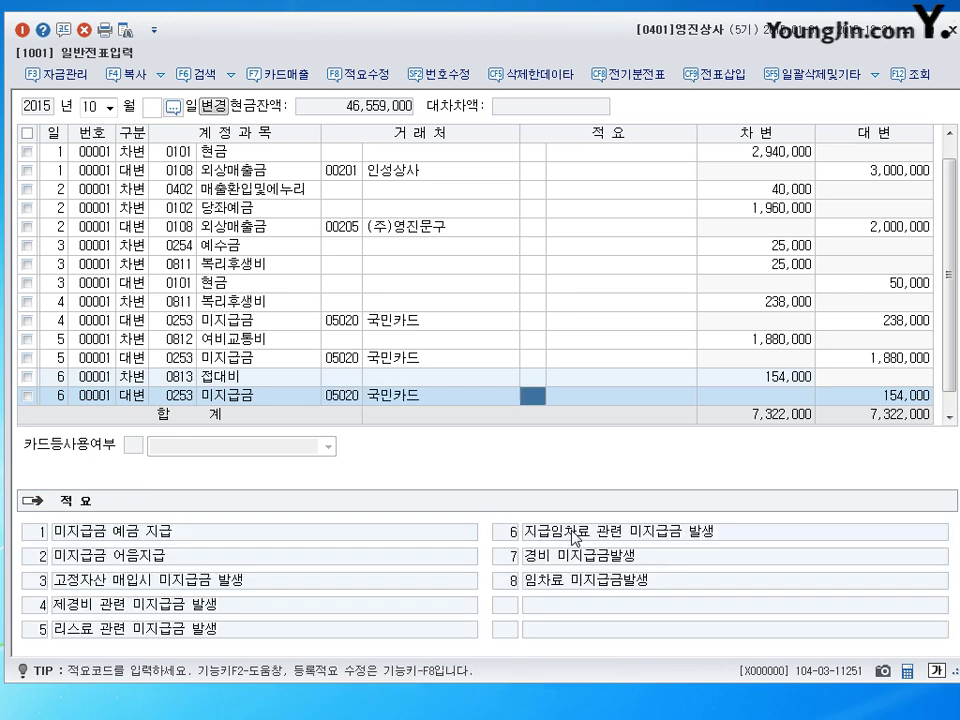
key("Return")
key("Return")
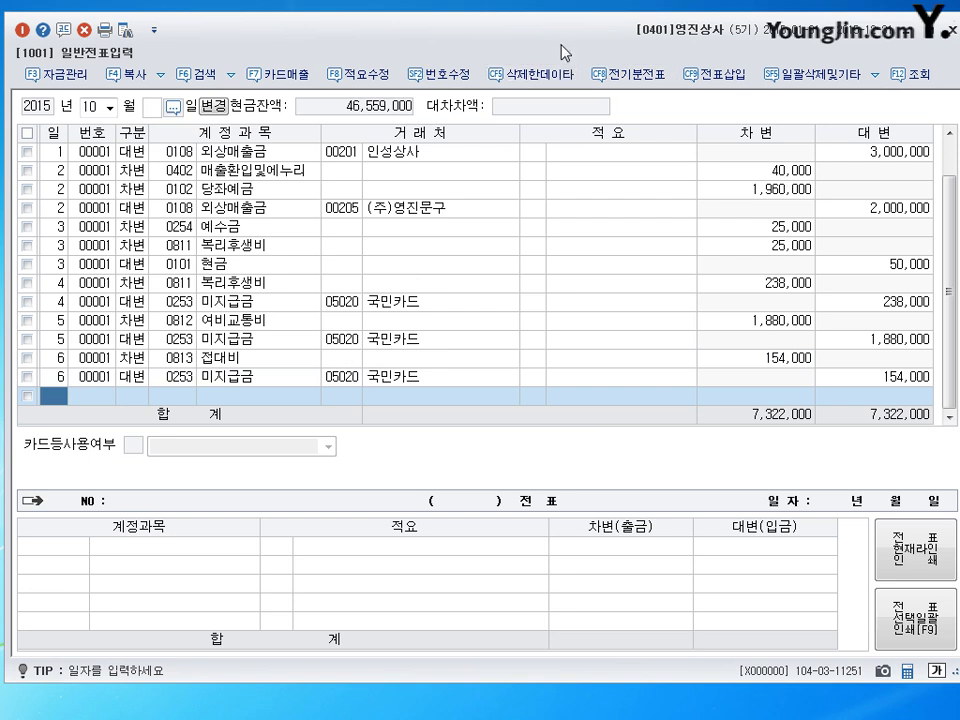
left_click_drag(563, 54, 560, 50)
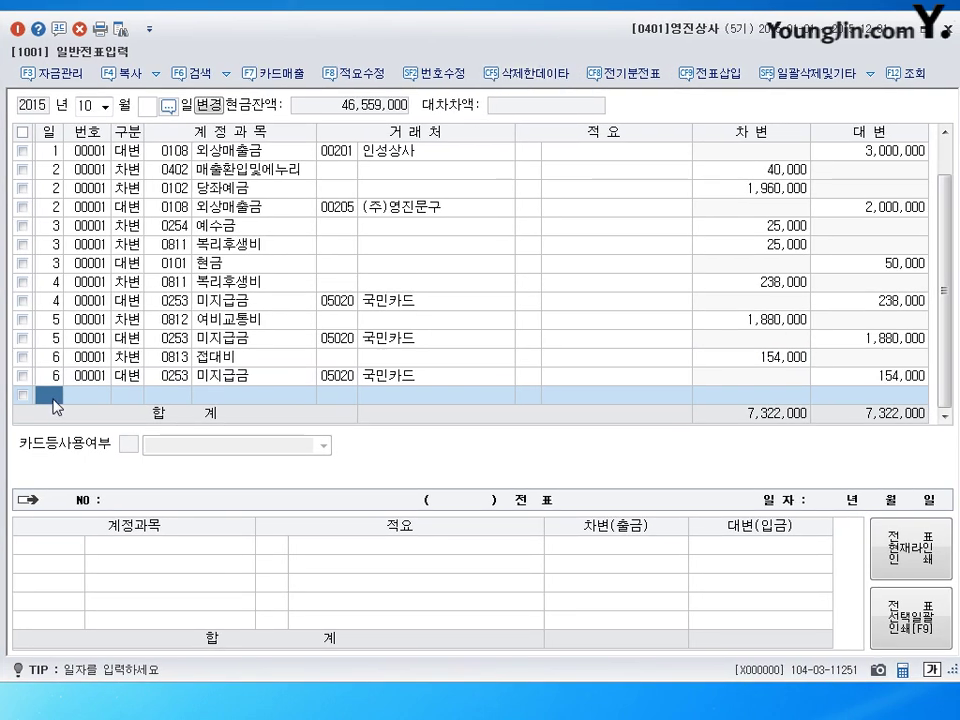
- Add a day 7 debit line on account 0814 통신비 for 83,500, without customer or description
type("7")
key("Return")
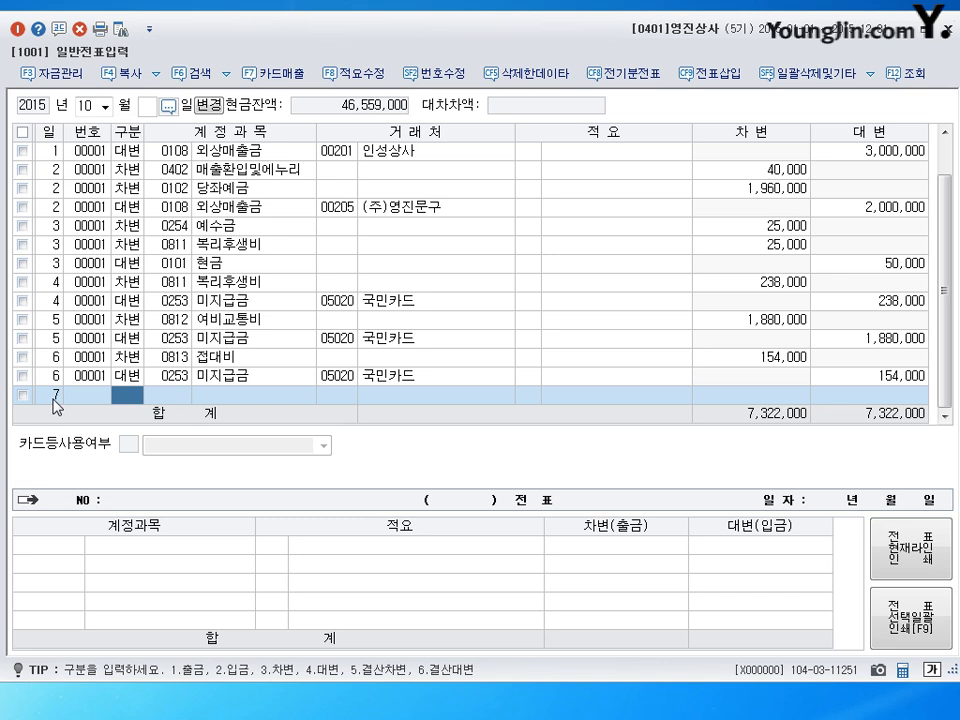
type("3")
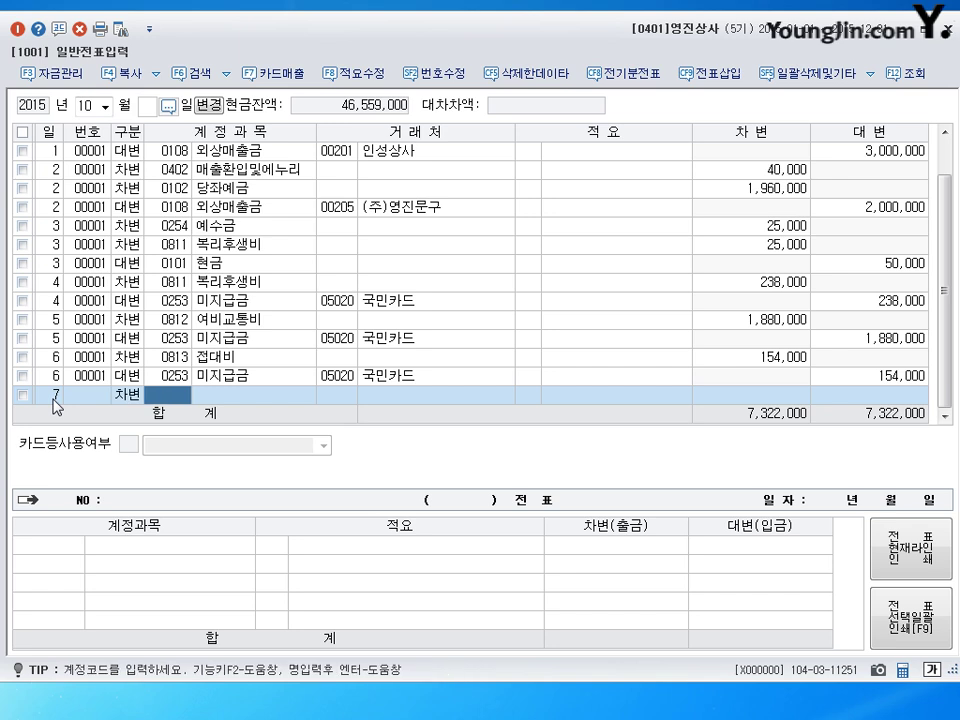
type("0814")
key("Return")
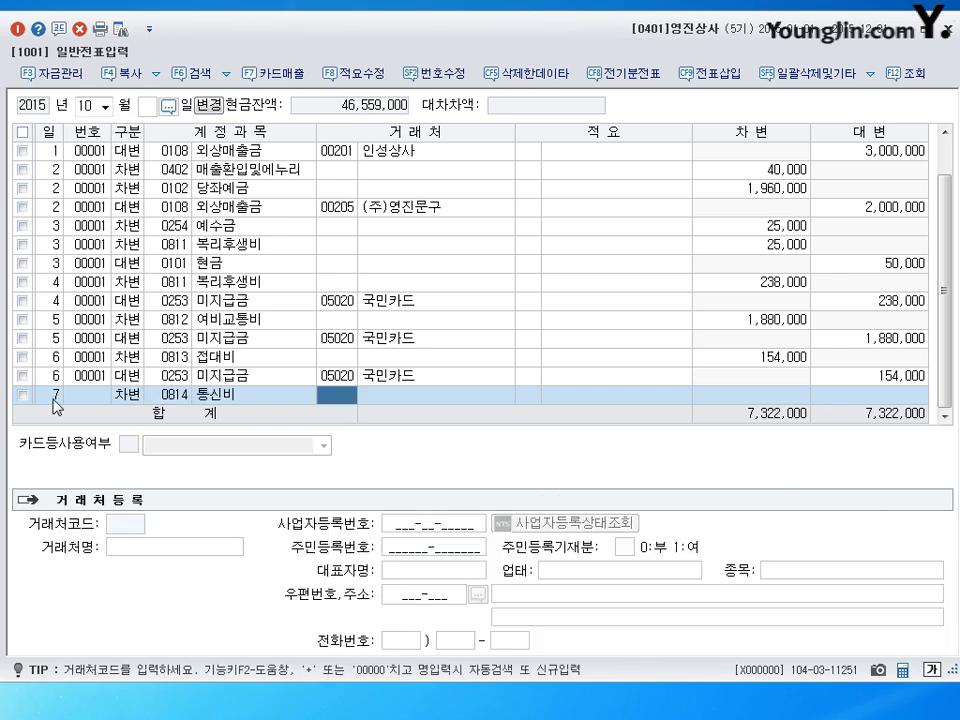
key("Return")
key("Return")
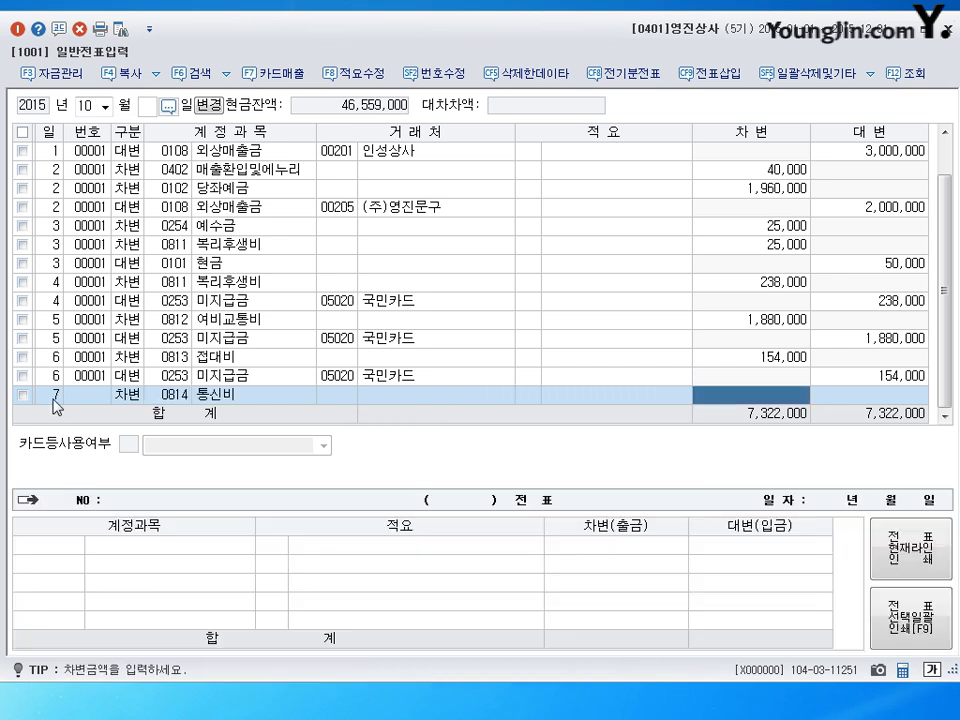
type("83500")
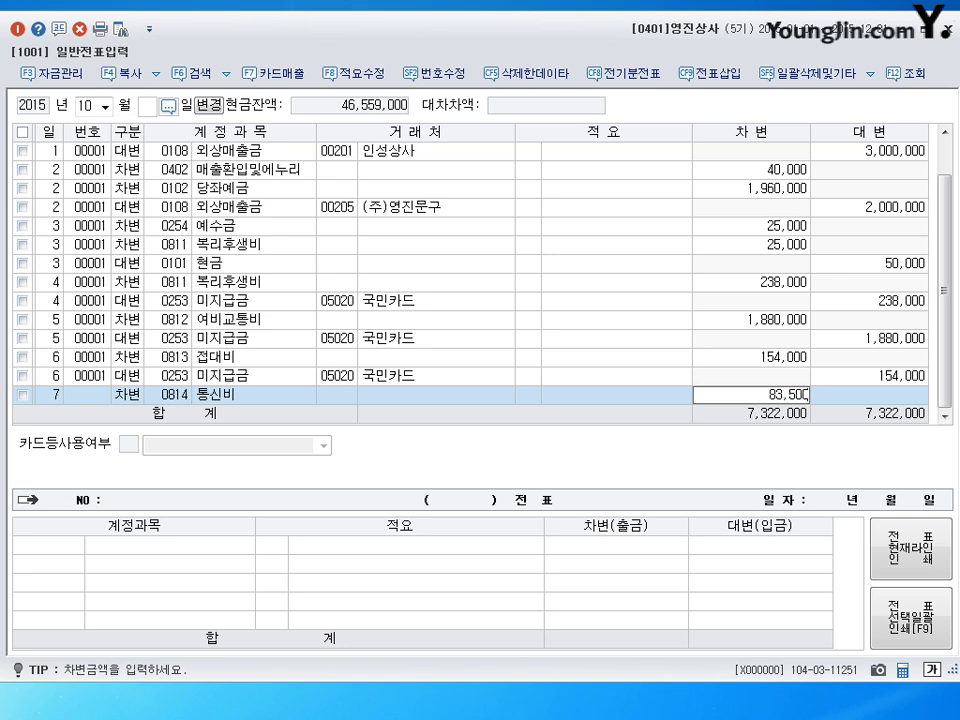
key("Return")
- Correct the debit amount of the day 7 통신비 line to 93,500
left_click(763, 377)
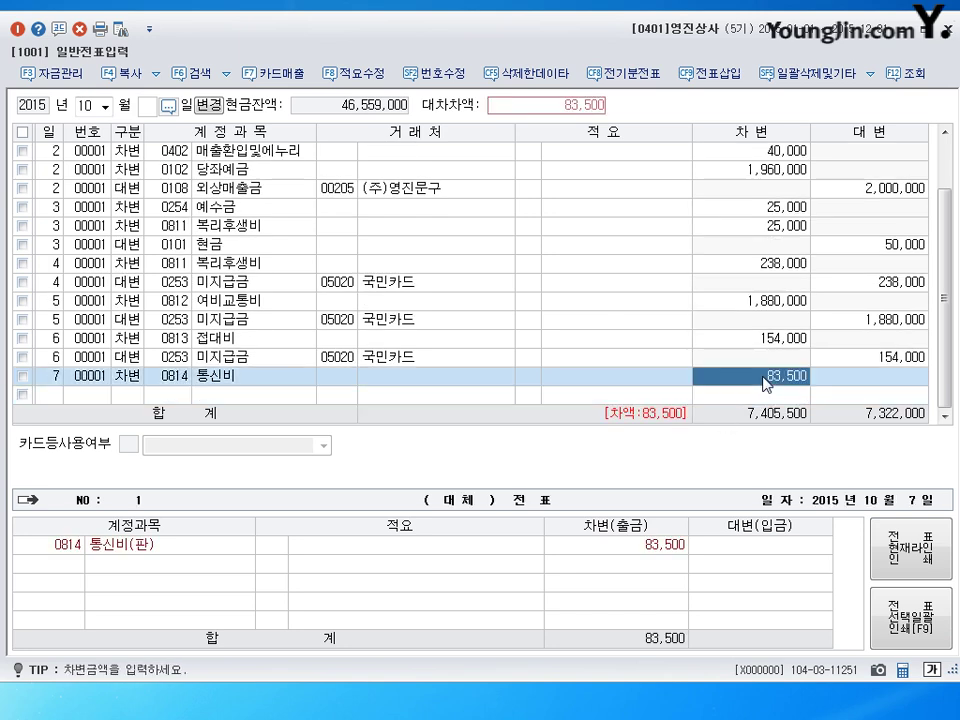
type("93500")
key("Return")
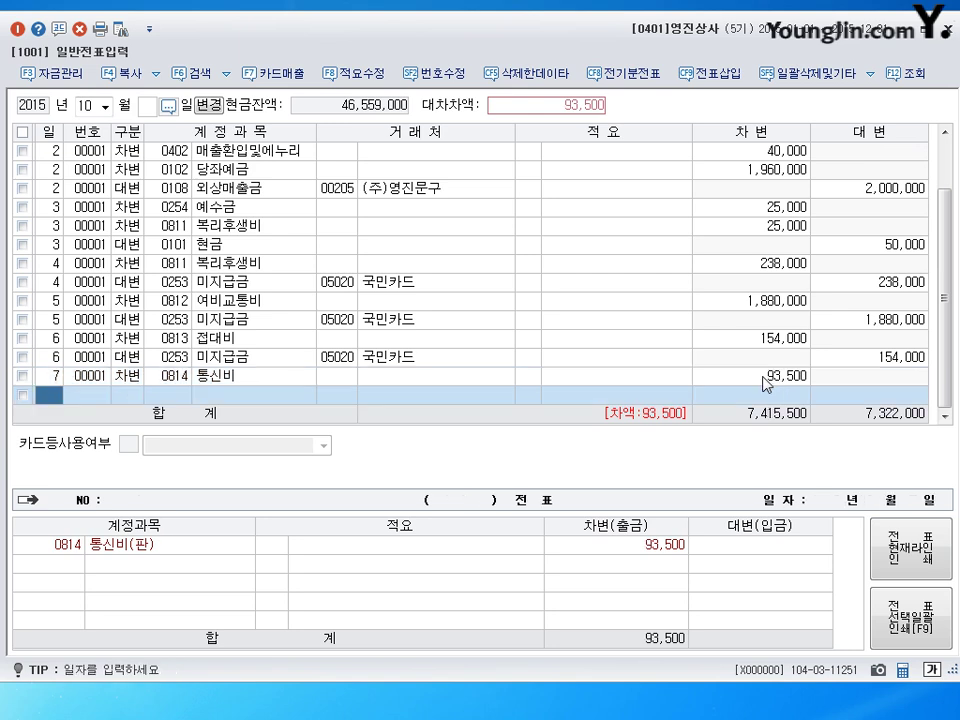
- Add a day 7 credit line on account 0103 보통예금 for 93,500, without customer or description
type("4")
key("Return")
type("103")
key("Return")
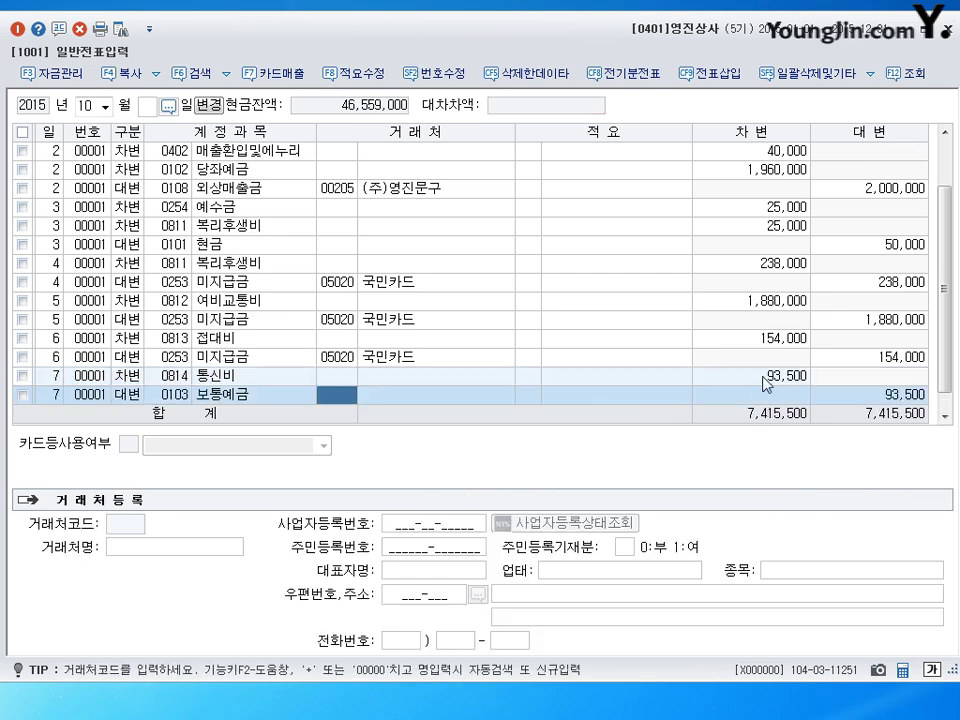
key("Return")
key("Return")
key("Return")
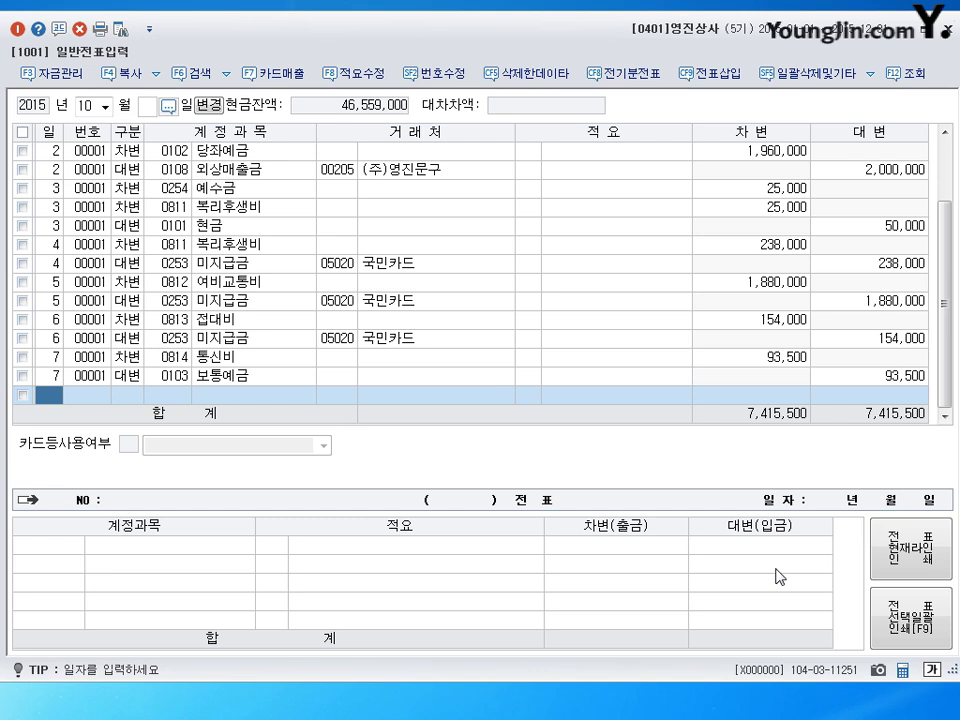
type("3")
key("BackSpace")
type("15")
key("Return")
key("Left")
- Add a day 8 debit line on account 0815 수도광열비 for 80,000, without customer or description
type("8")
key("Return")
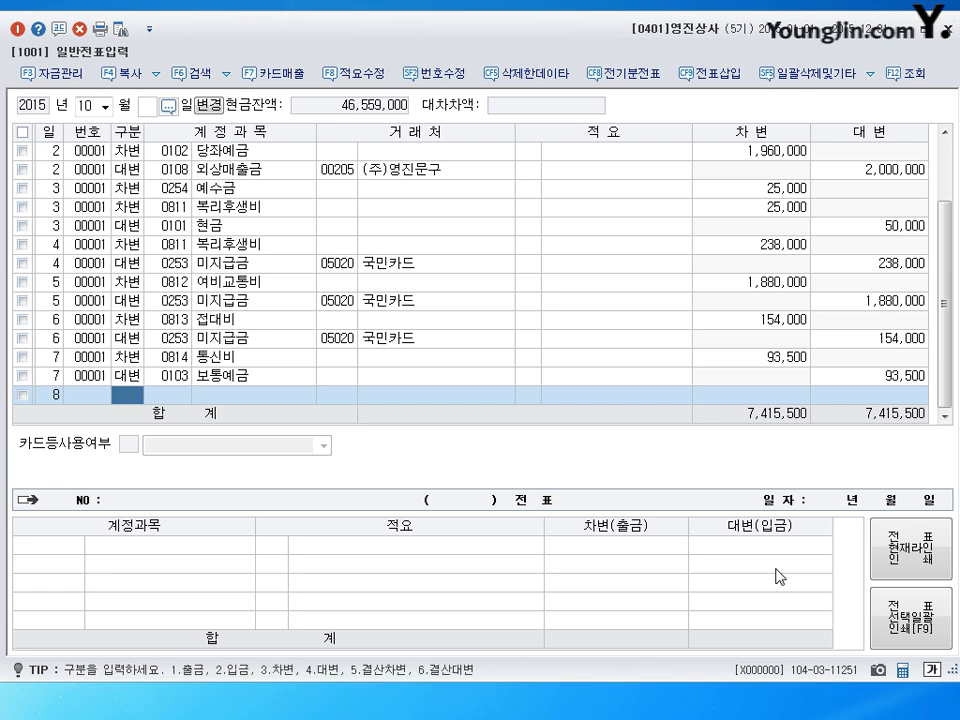
type("3")
key("Return")
type("0815")
key("Return")
key("Return")
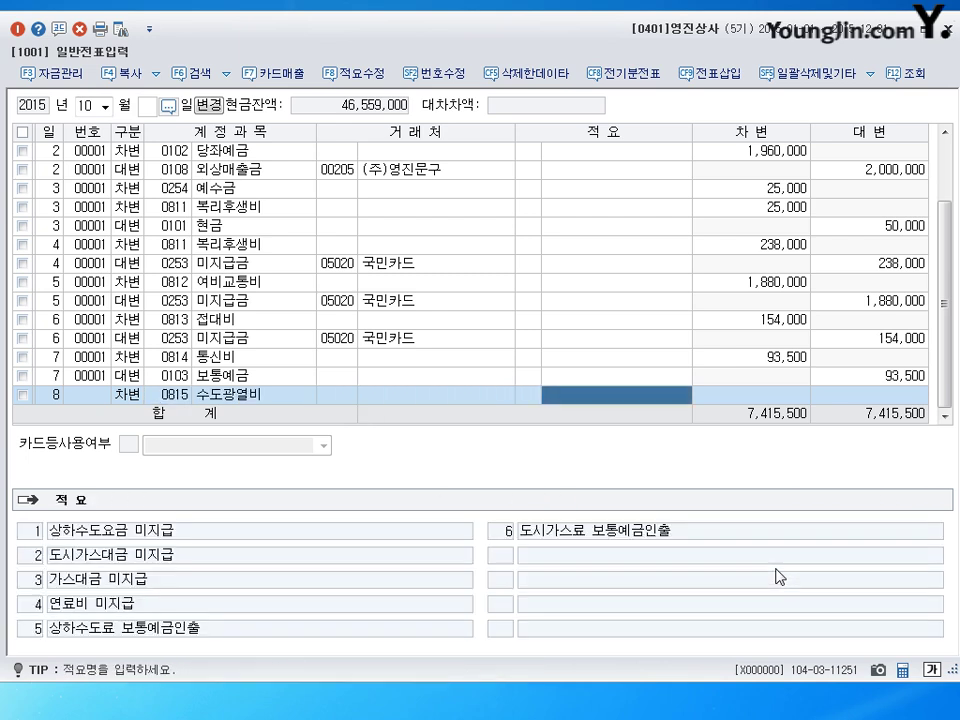
key("Return")
type("80000")
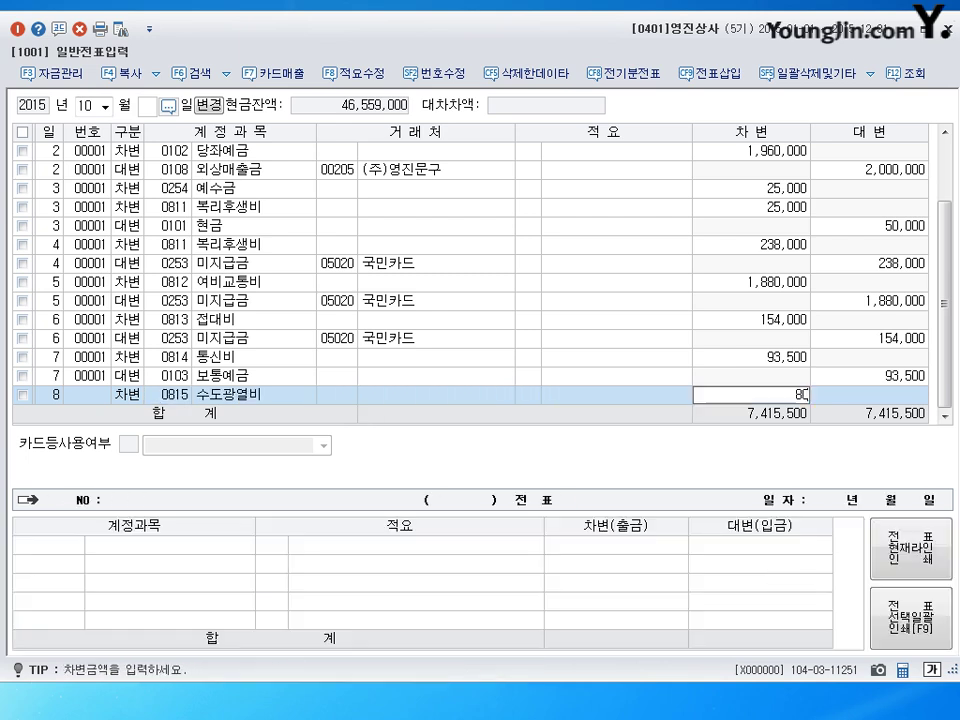
key("Return")
- Add a day 8 credit line on account 0253 미지급금 for 80,000 with customer 00206 상도, without description
type("4")
key("Return")
type("0253")
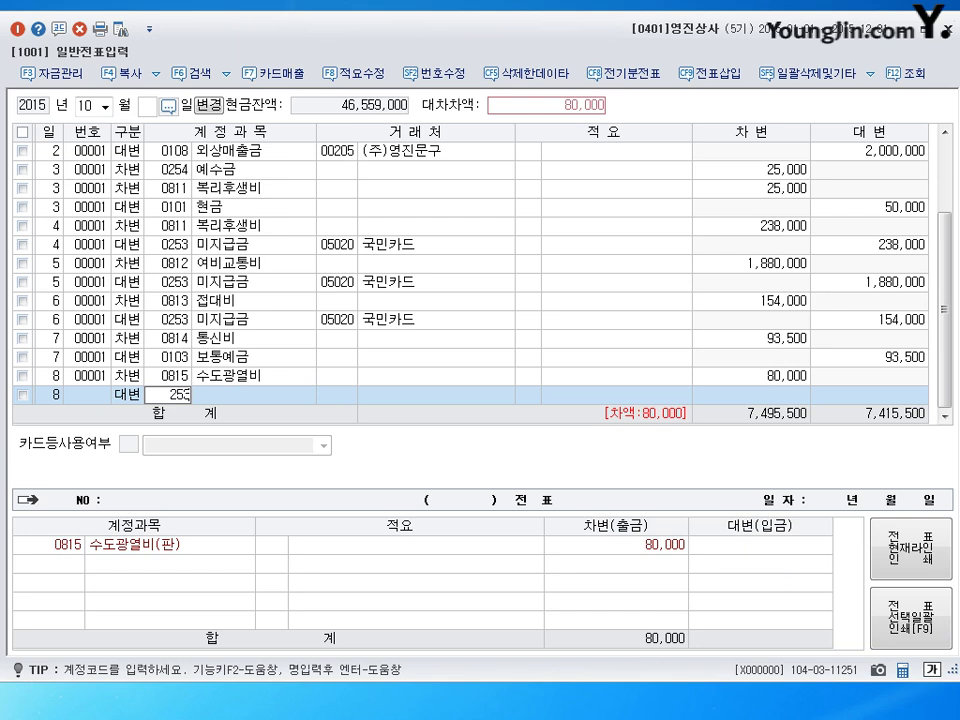
key("Return")
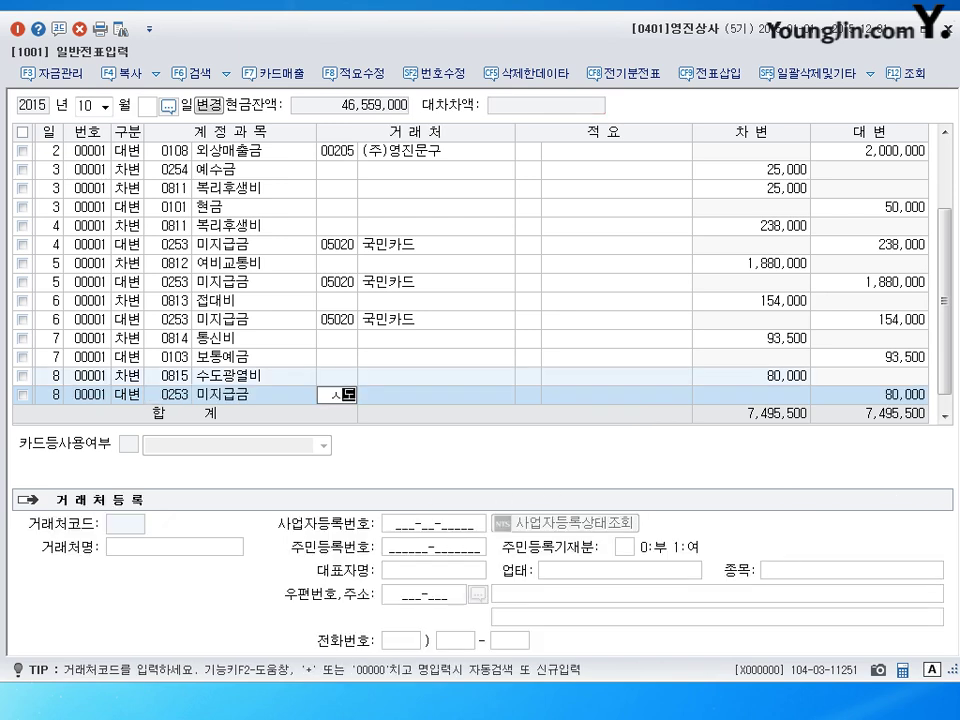
key("Hangul")
key("Hangul")
type("상도")
key("Return")
key("Return")
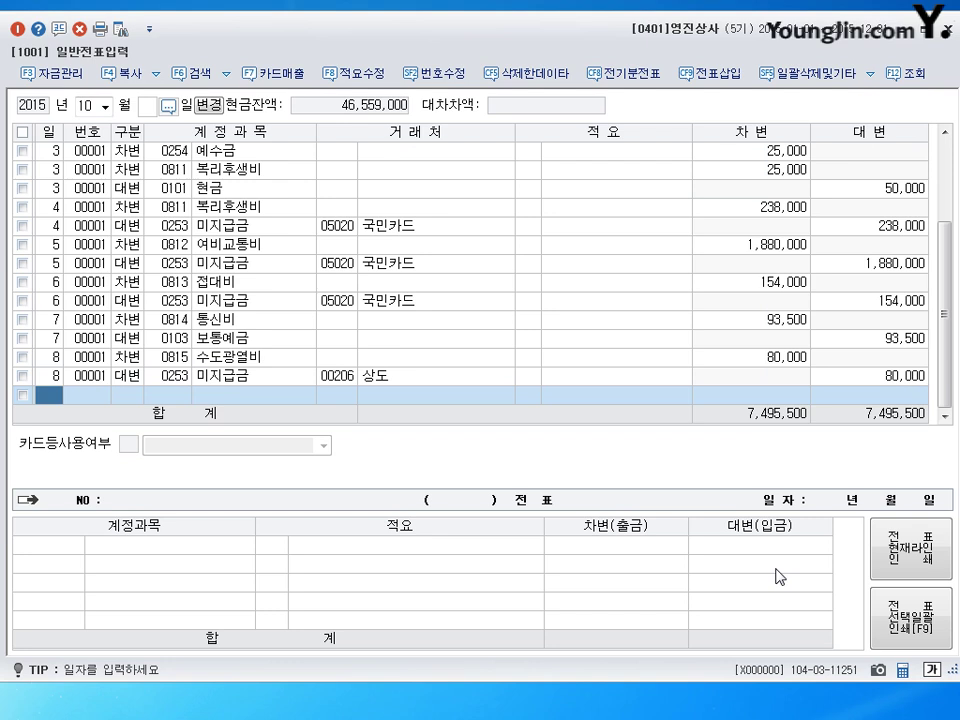
- Add a day 9 cash payment (출금) line on account 0815 수도광열비 for 135,000, without customer or description
type("9")
key("Return")
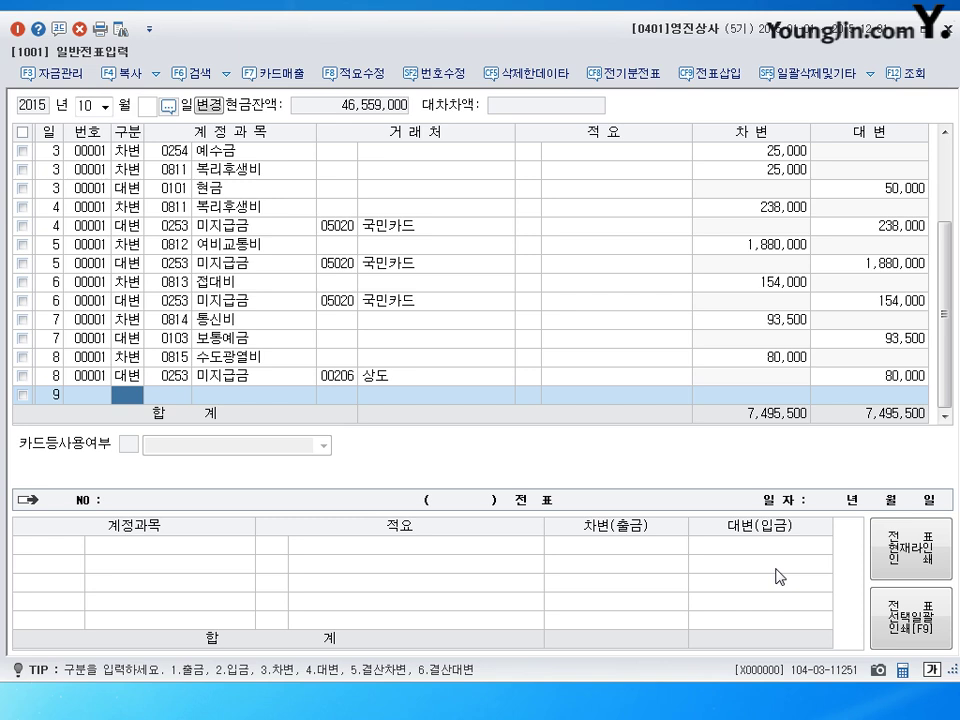
type("1")
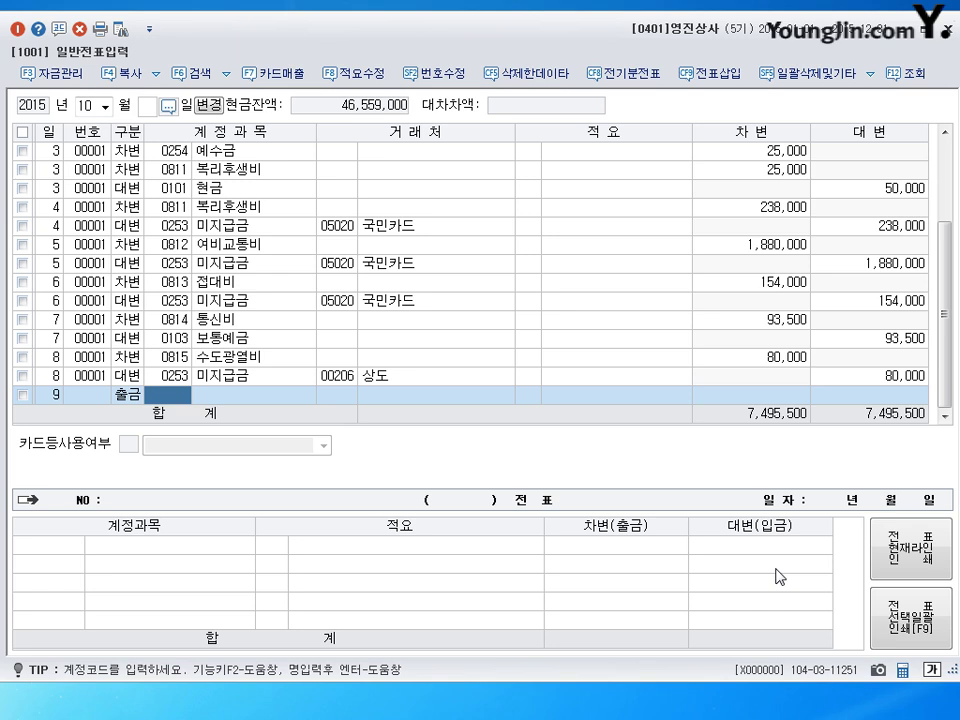
type("0815")
key("Return")
key("Return")
key("Return")
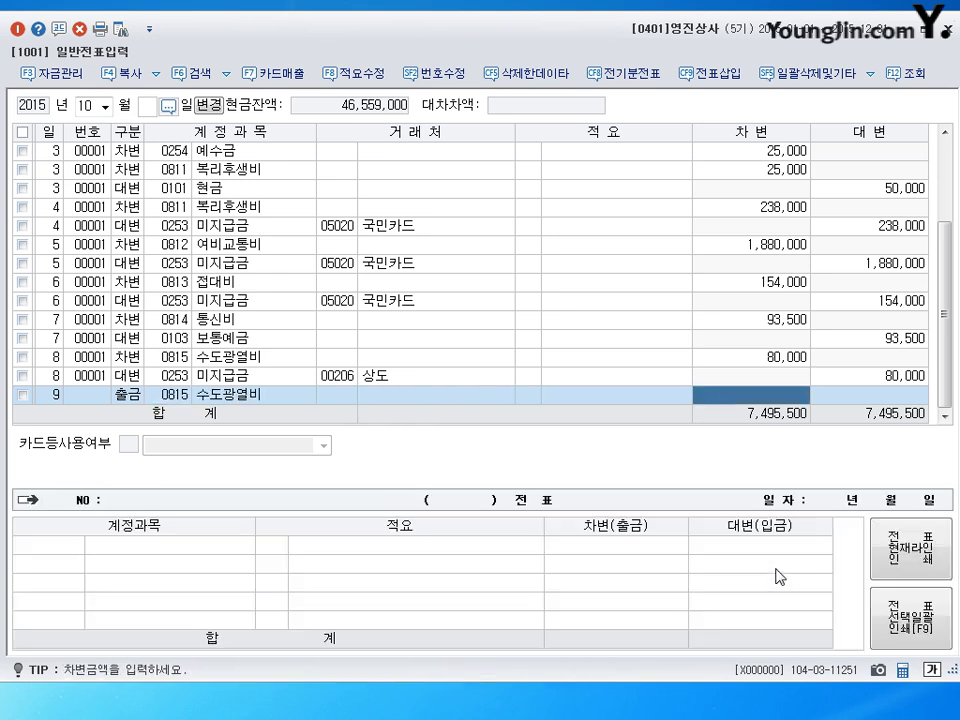
type("1350000")
key("Return")
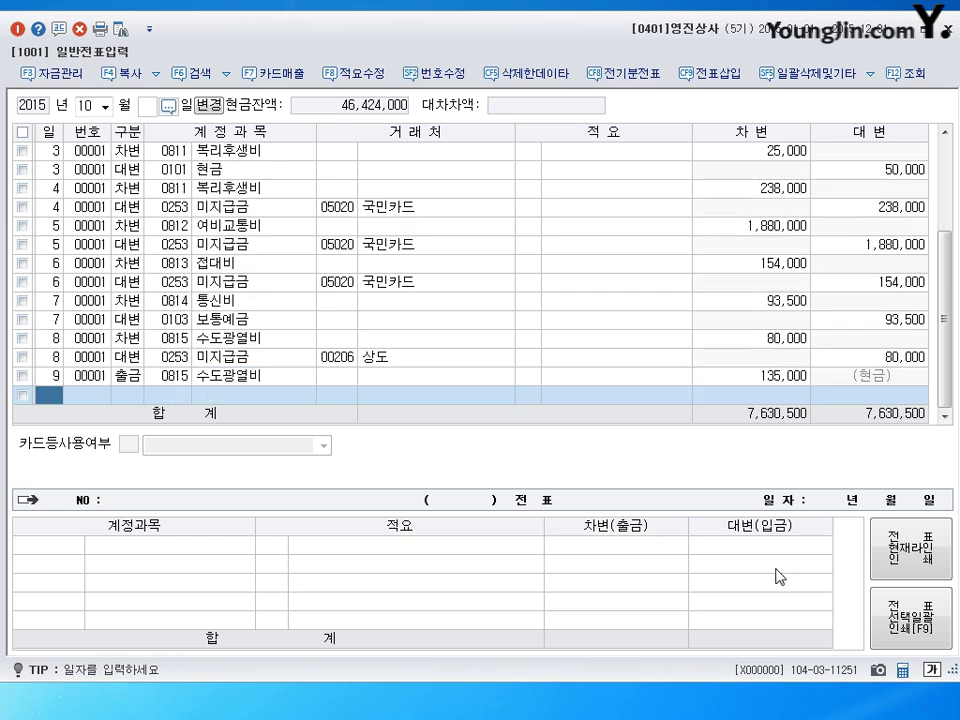
- Add a day 10 cash payment (출금) line on account 0817 세금과공과 for 100,000, without customer or description
type("10")
key("Return")
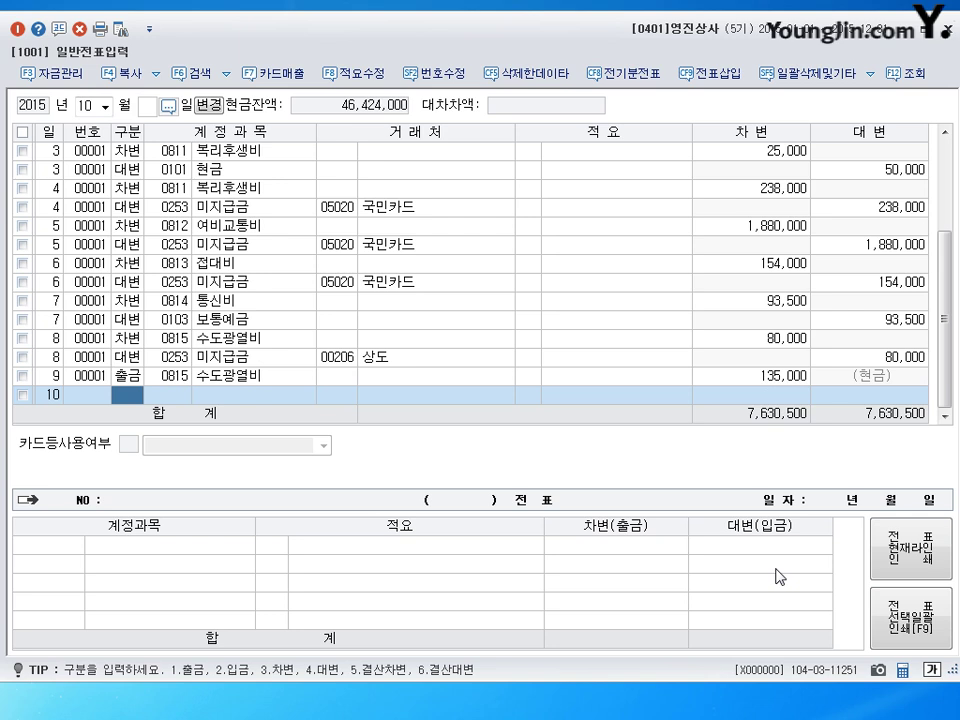
type("1")
key("Return")
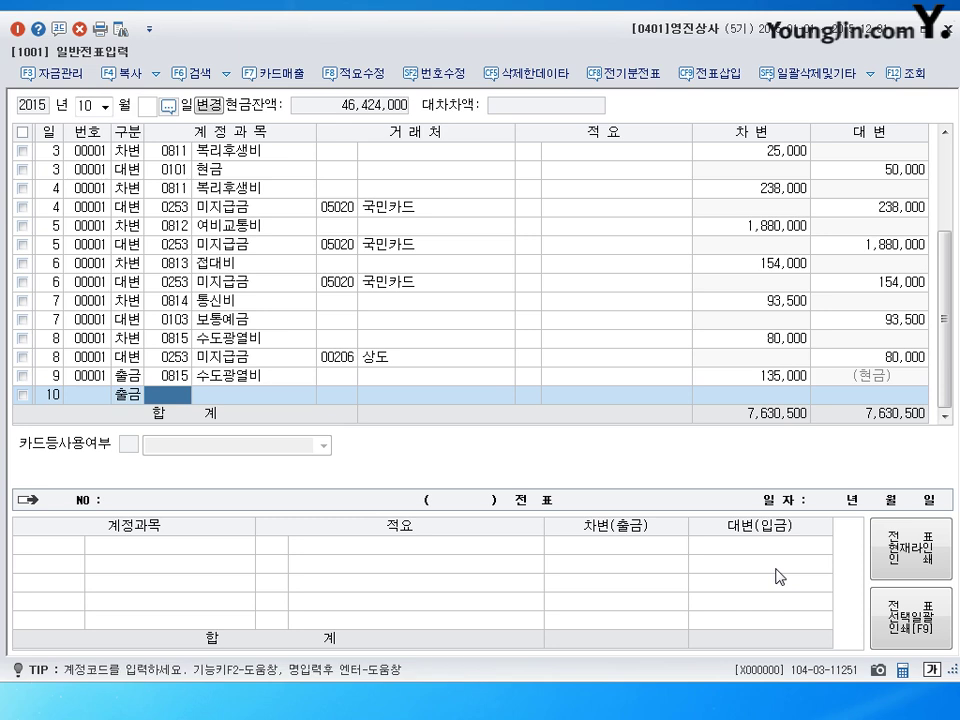
type("0817")
key("Return")
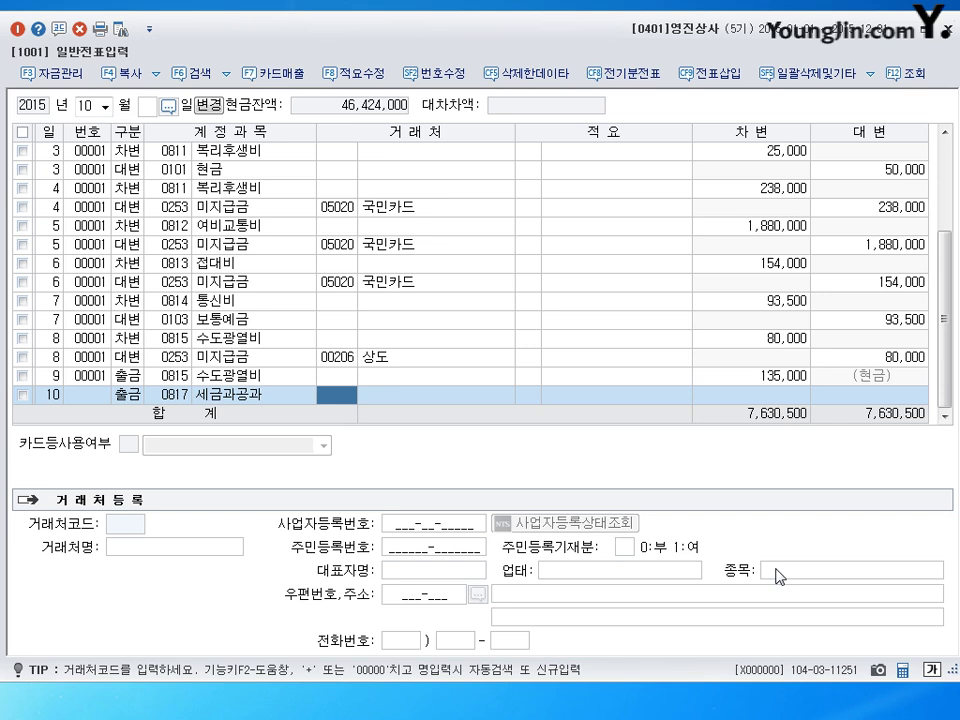
key("Return")
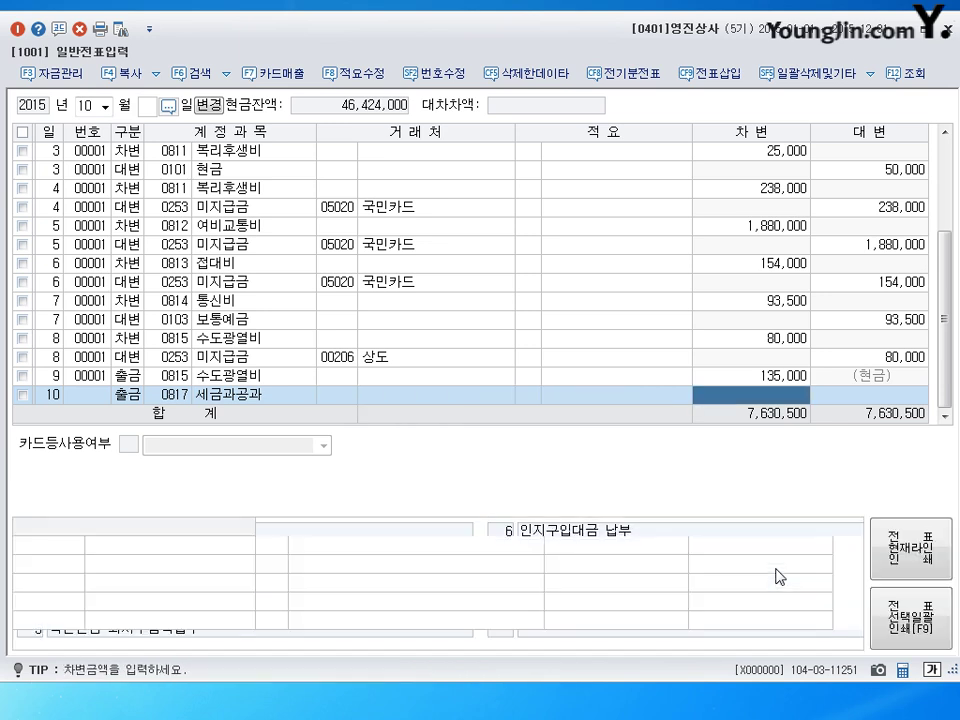
key("Return")
key("Return")
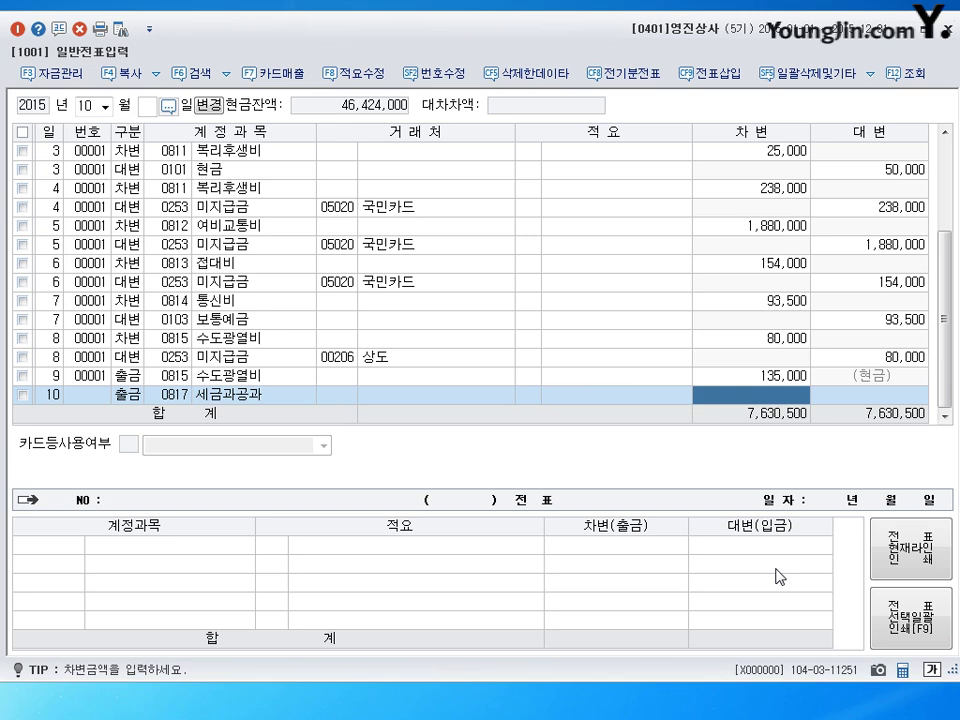
type("1000000")
key("Return")
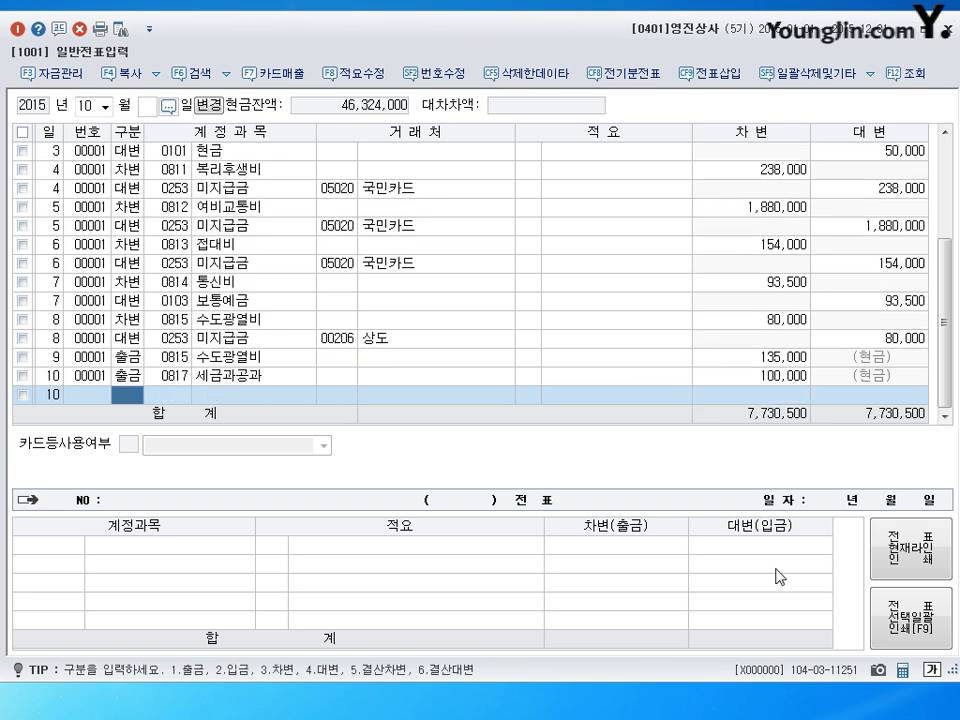
- Add a day 11 cash payment (출금) line on account 0817 세금과공과 for 120,000, without customer or description
type("11")
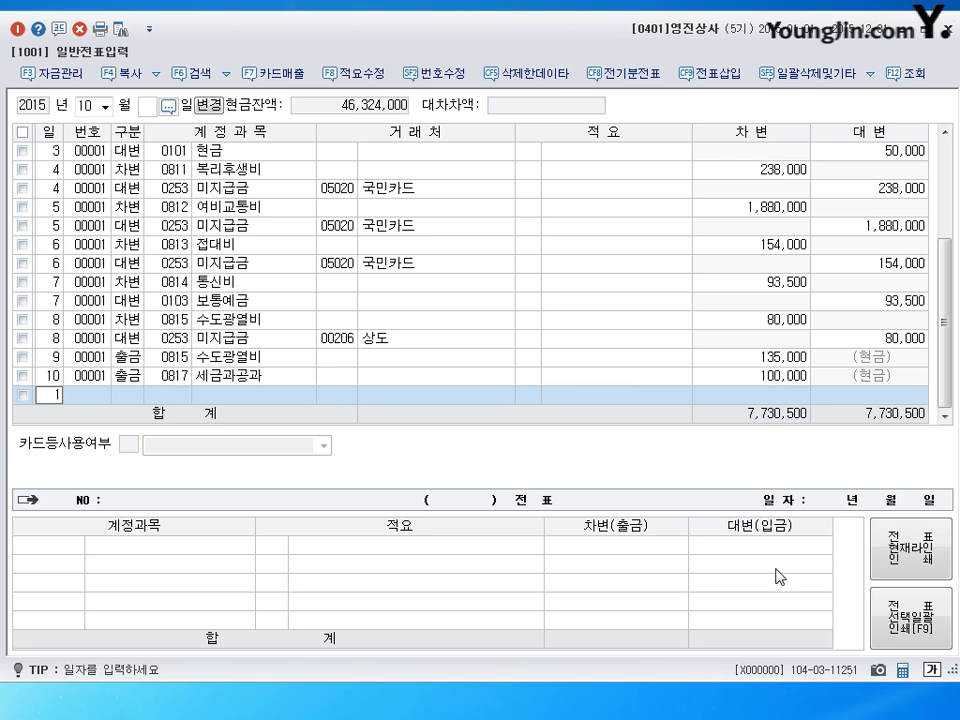
key("Return")
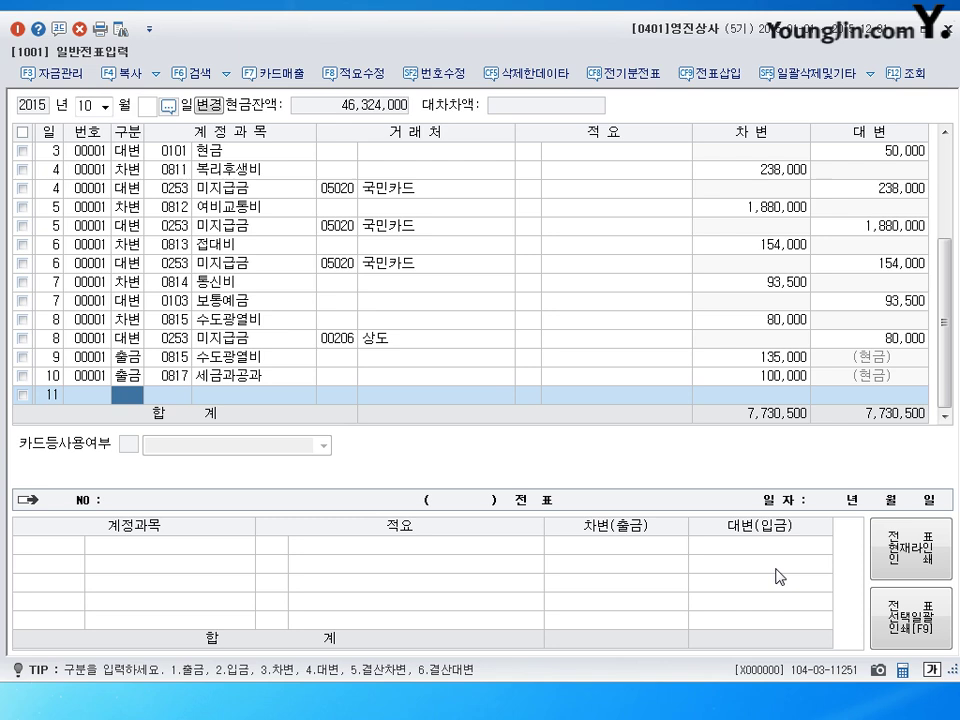
type("1")
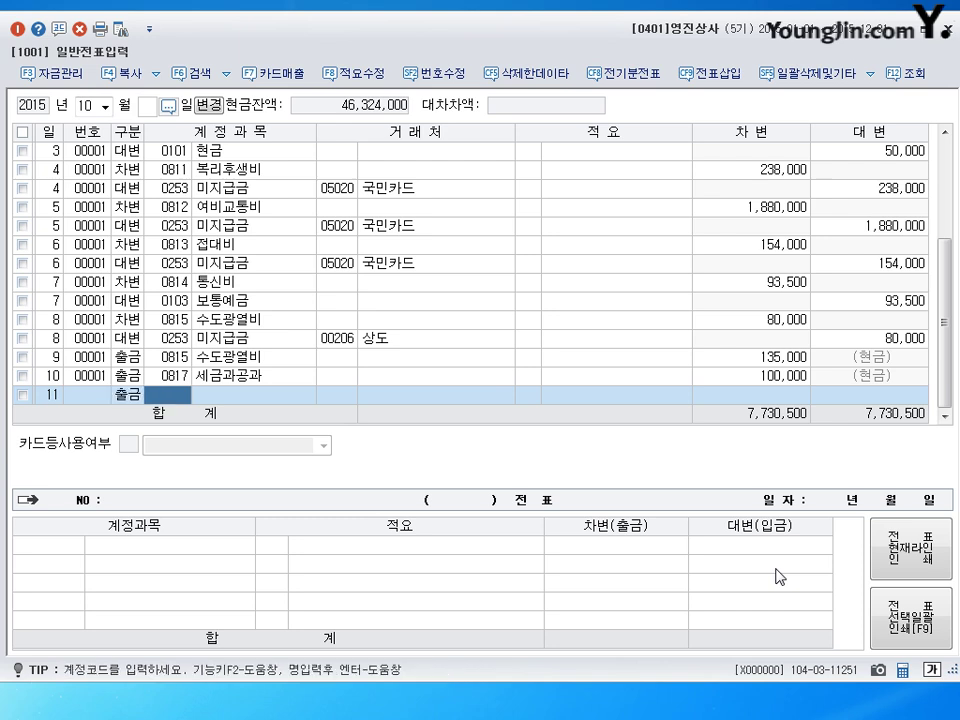
type("0817")
key("Return")
key("Return")
key("Return")
key("Return")
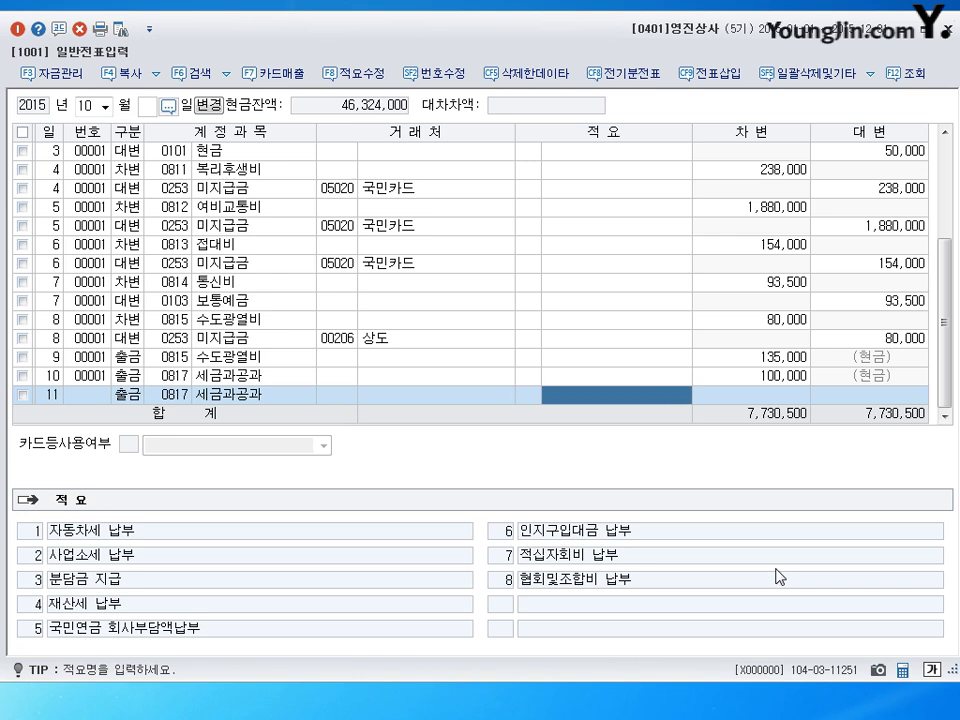
type("120000")
key("Return")
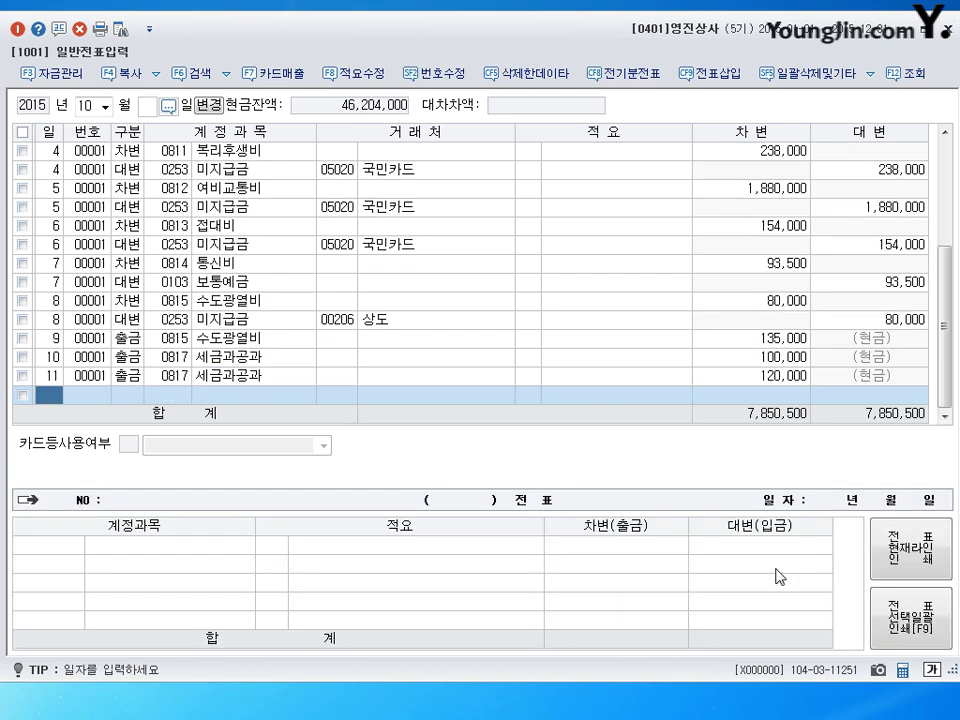
- Add a day 12 debit line on account 0819 임차료 for 400,000, without customer or description
type("12")
key("Return")
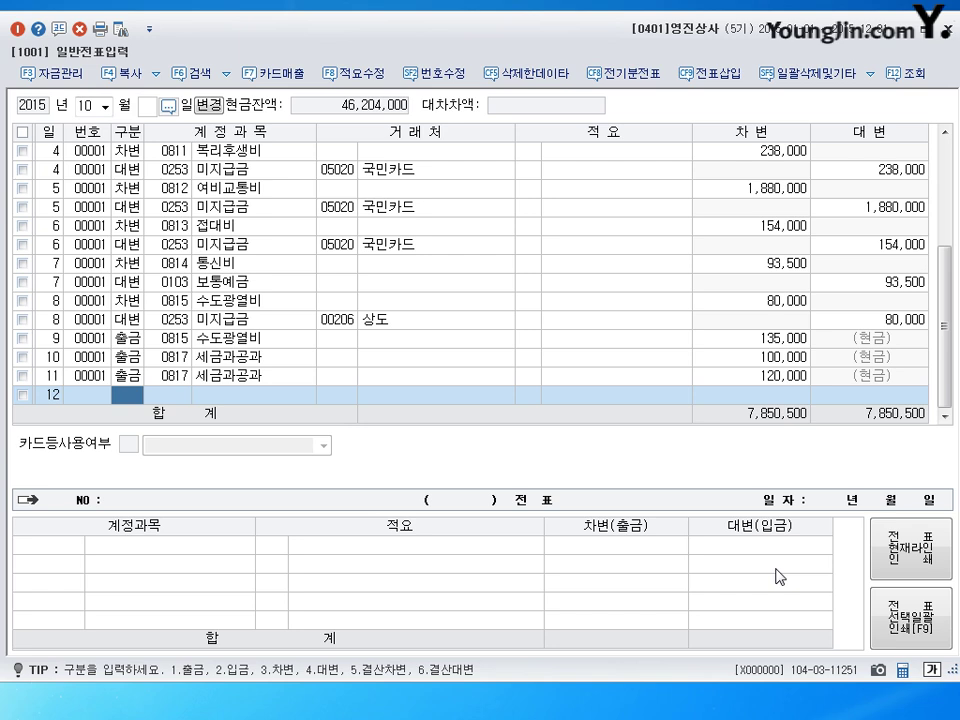
type("3")
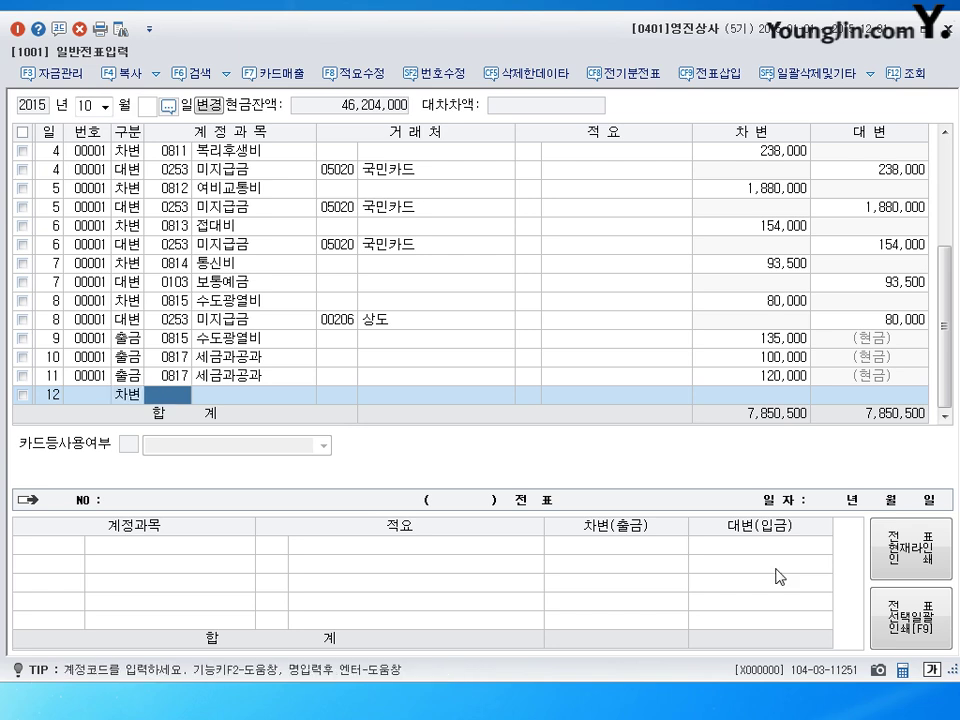
type("0819")
key("Return")
key("Return")
key("Return")
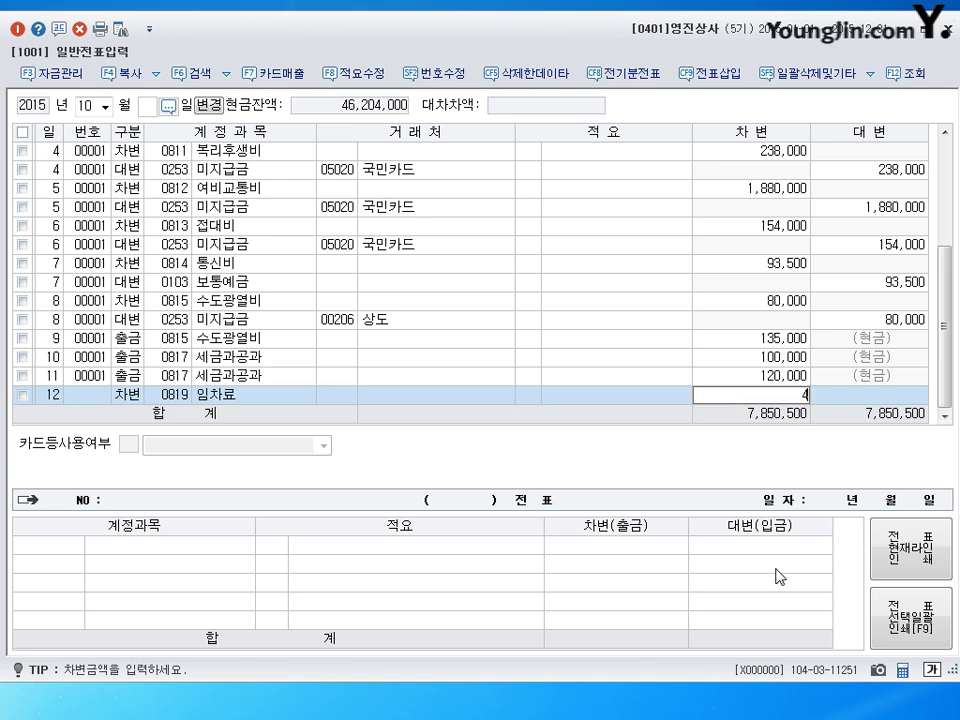
type("4000000")
key("Return")
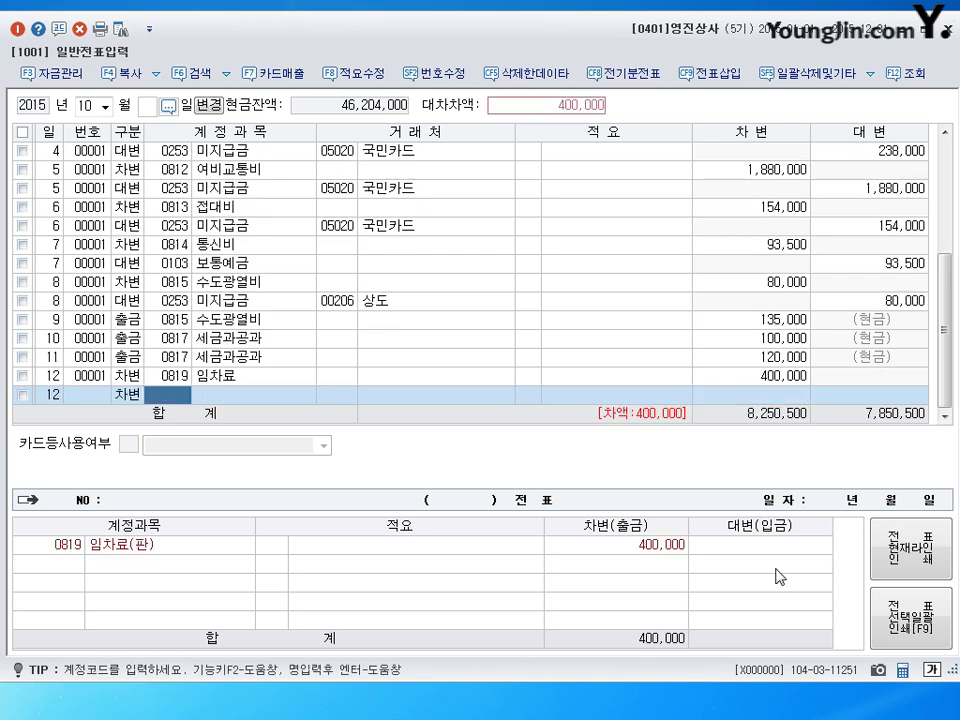
- Add a day 12 debit line on account 0831 수수료비용 for 1,000, without customer or description
type("0831")
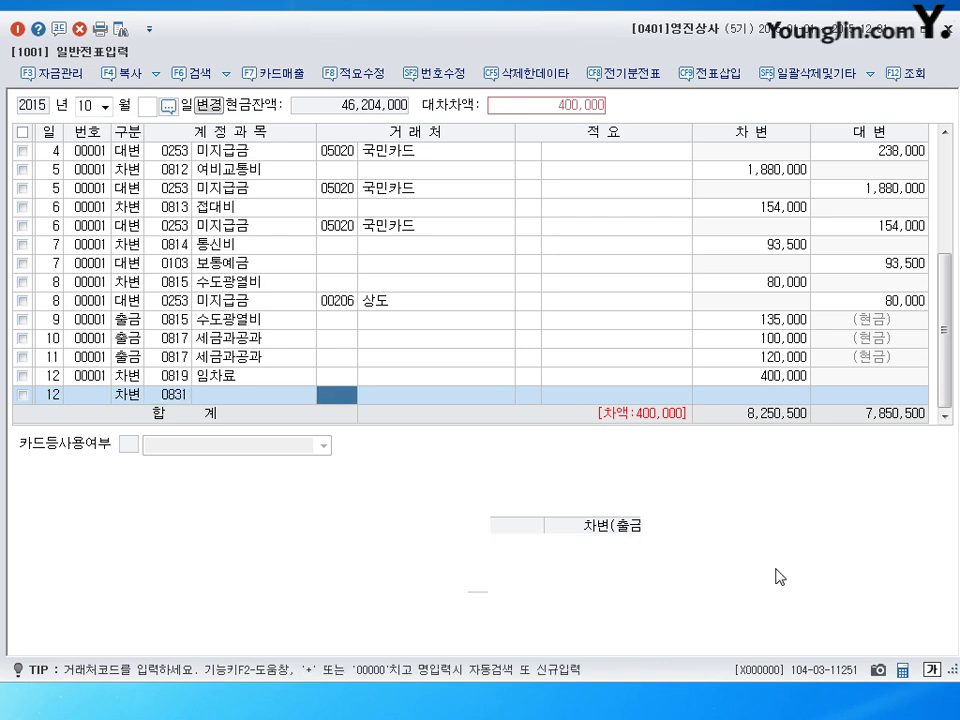
key("Return")
key("Return")
key("Return")
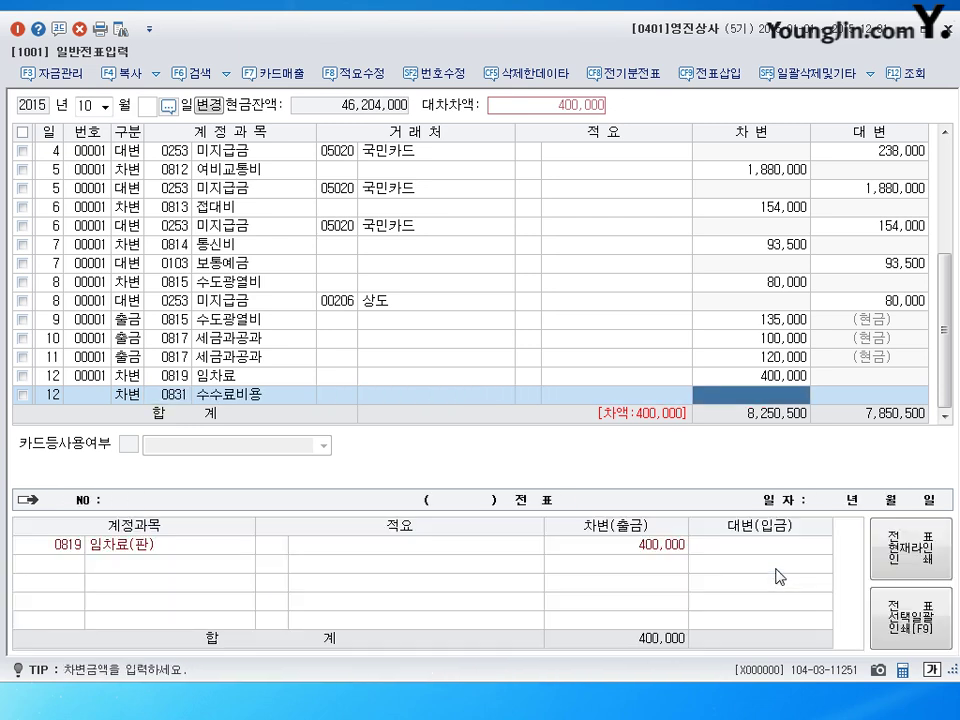
type("1000")
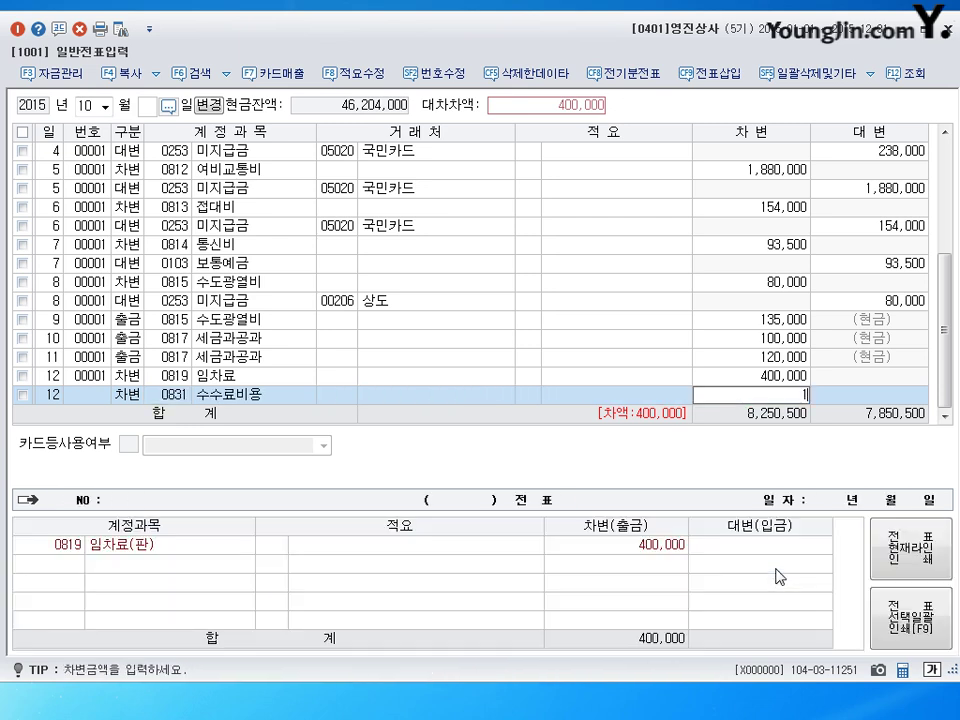
key("Return")
key("Return")
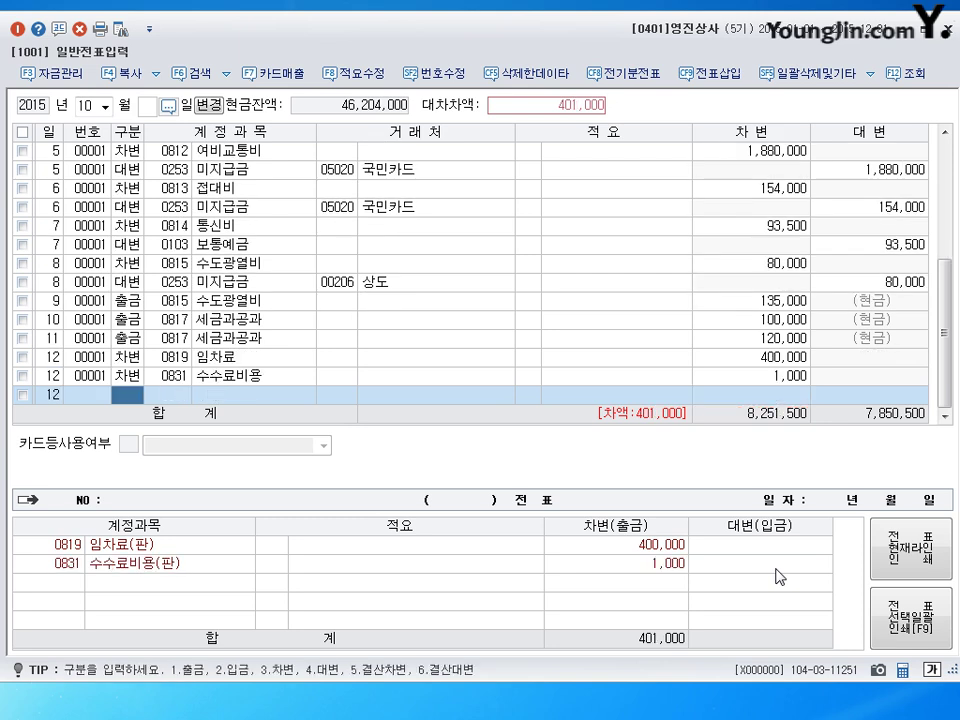
- Balance the day 12 voucher with a credit line on account 0101 현금 for 401,000, without customer or description
type("4101")
key("Return")
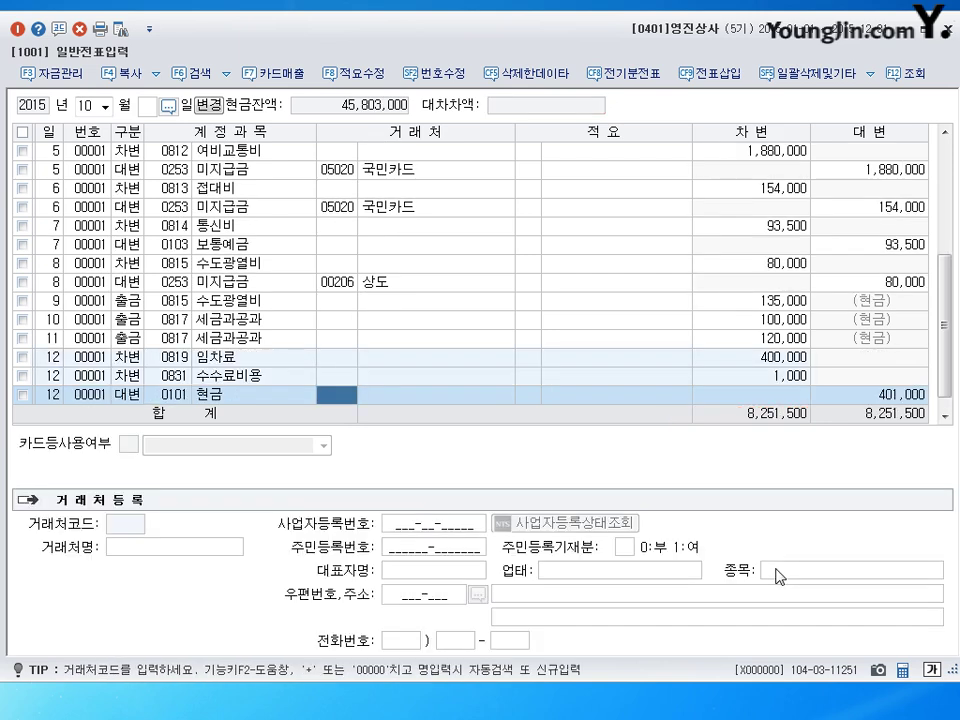
key("Return")
key("Return")
key("Return")
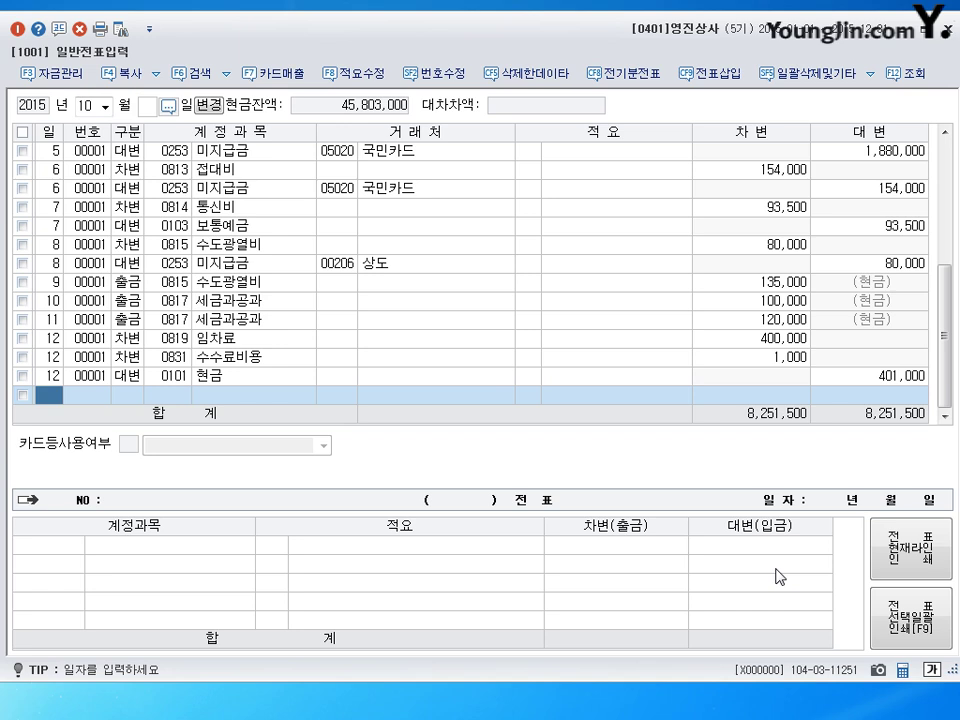
- Add a day 13 cash payment (출금) line on account 0819 임차료 for 3,000,000, without customer or description
type("13")
key("Return")
type("1")
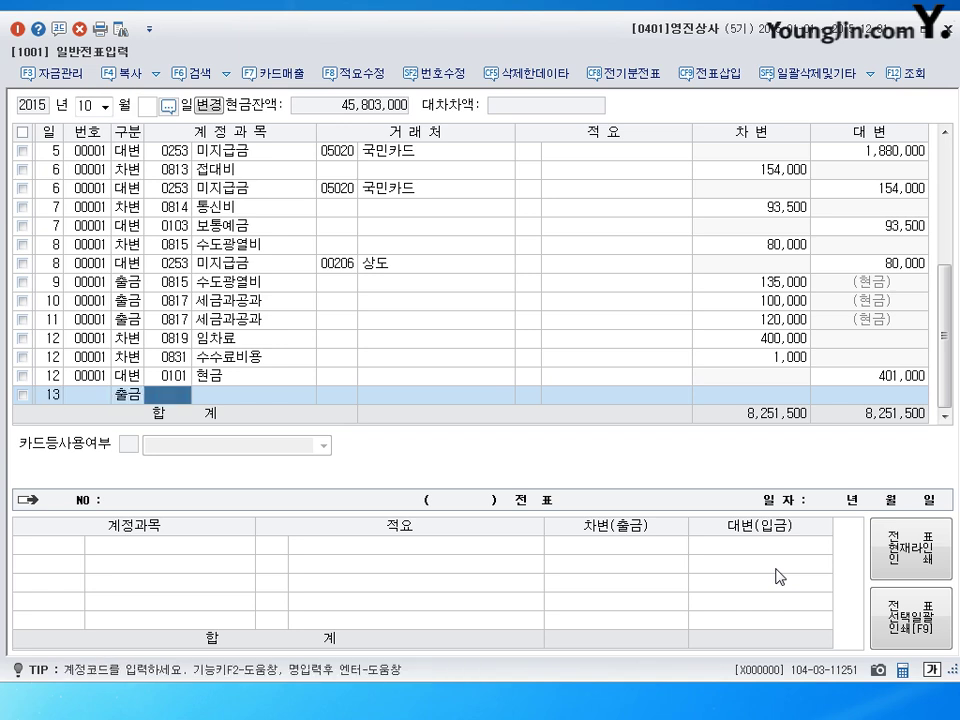
type("0819")
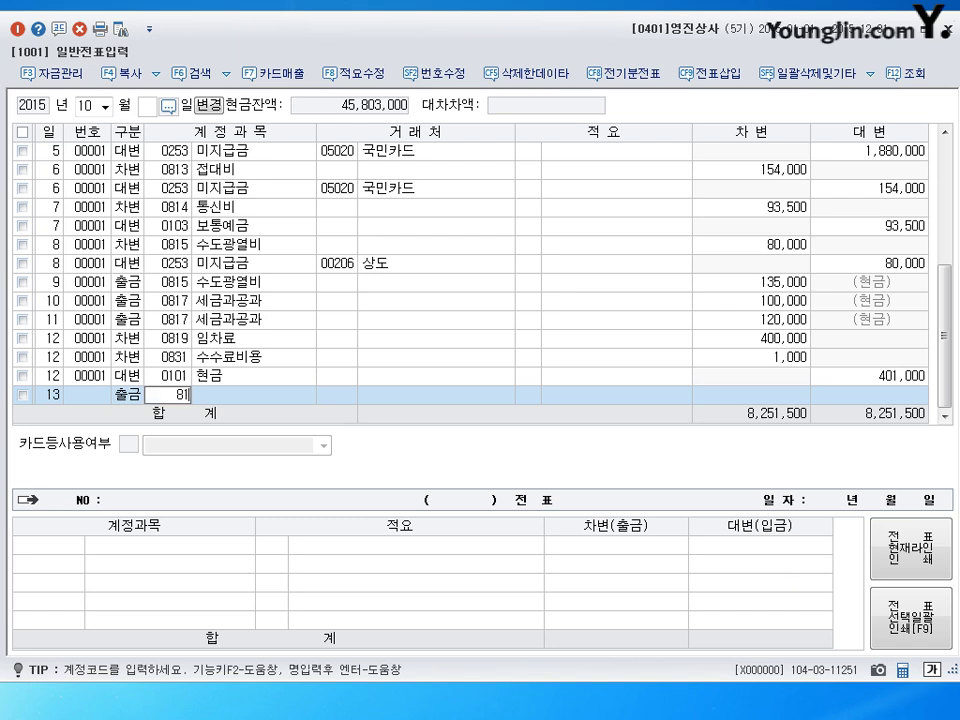
key("Return")
key("Return")
key("Return")
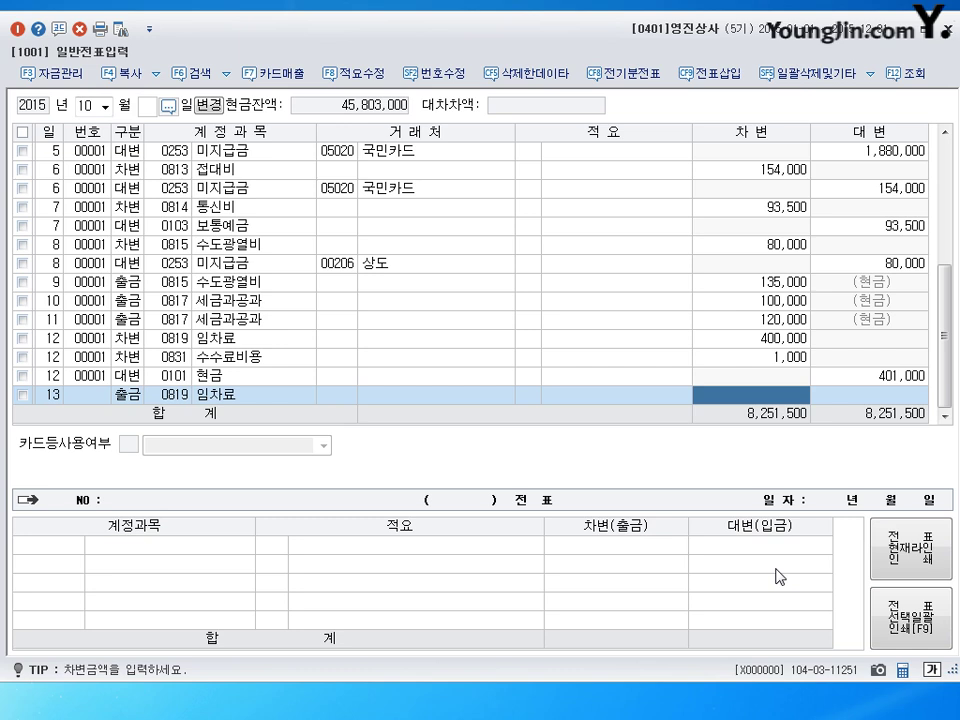
type("3000000")
key("Return")
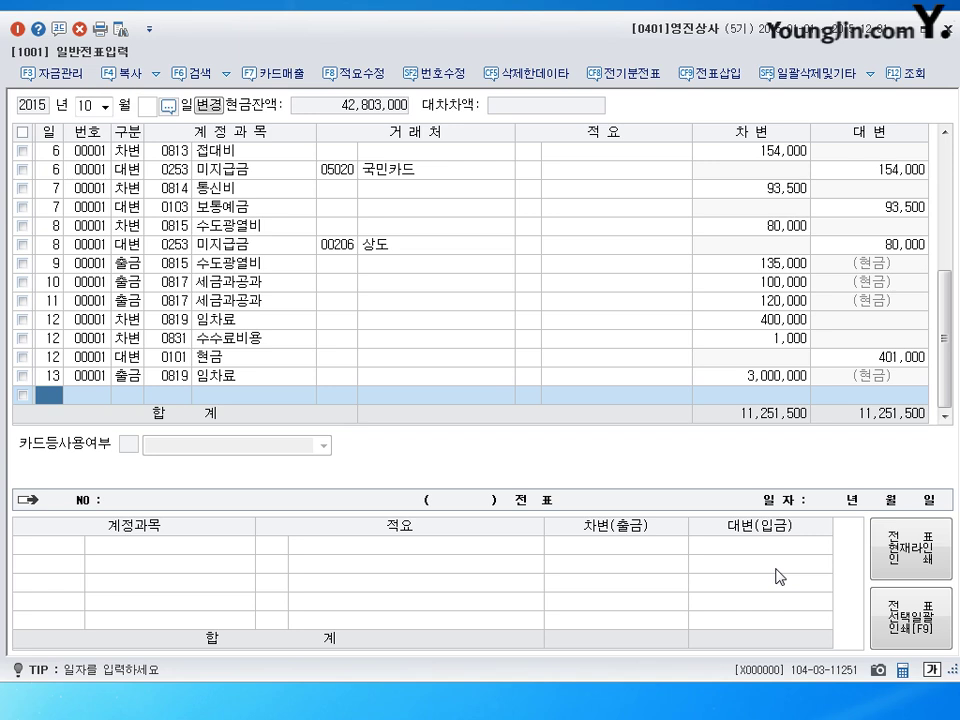
- Add a day 14 cash payment (출금) line on account 0821 보험료 for 430,000, without customer or description
type("14")
key("Return")
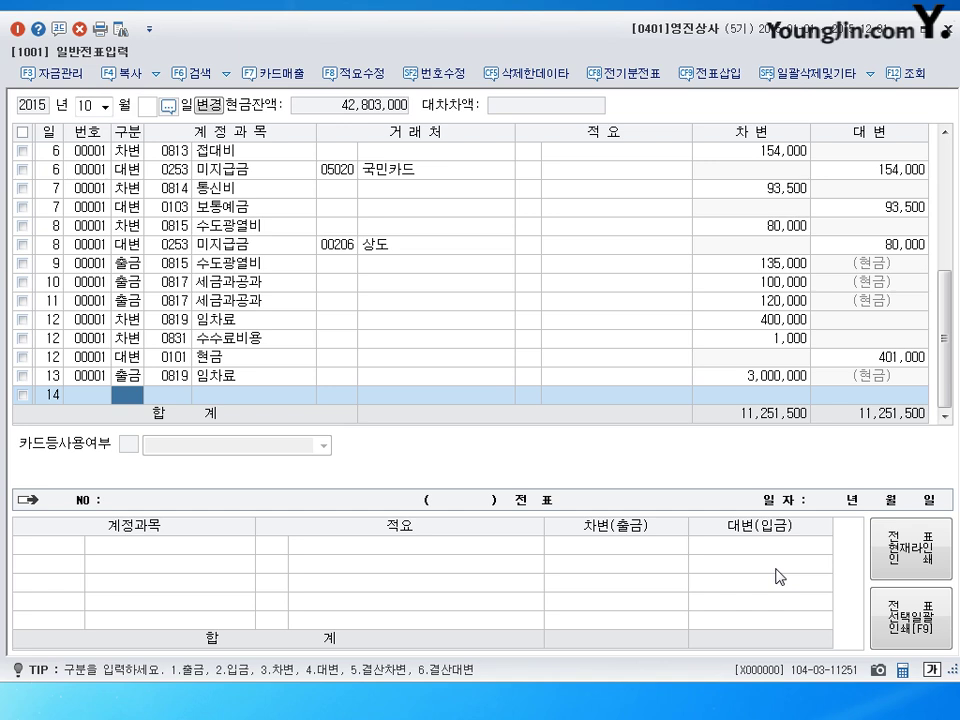
type("1")
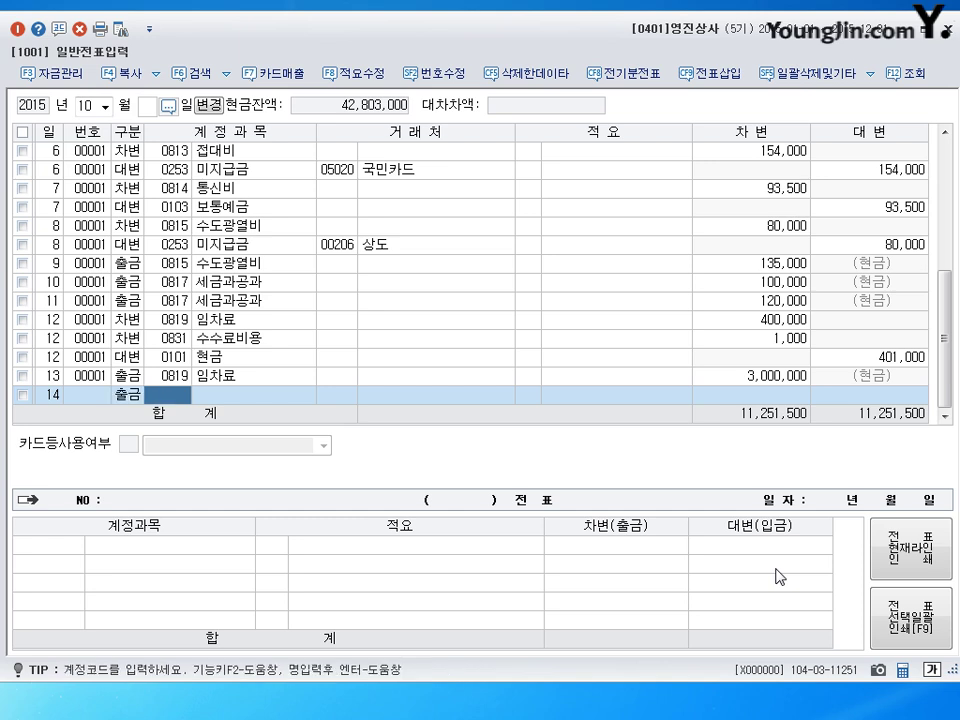
type("0821")
key("Return")
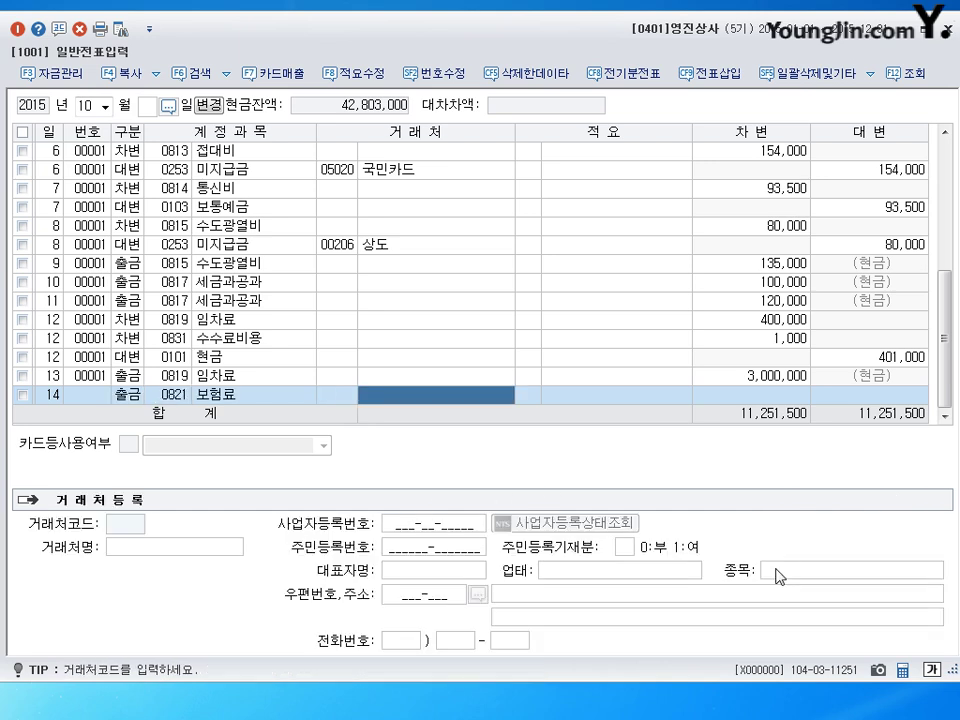
key("Return")
key("Return")
type("430000")
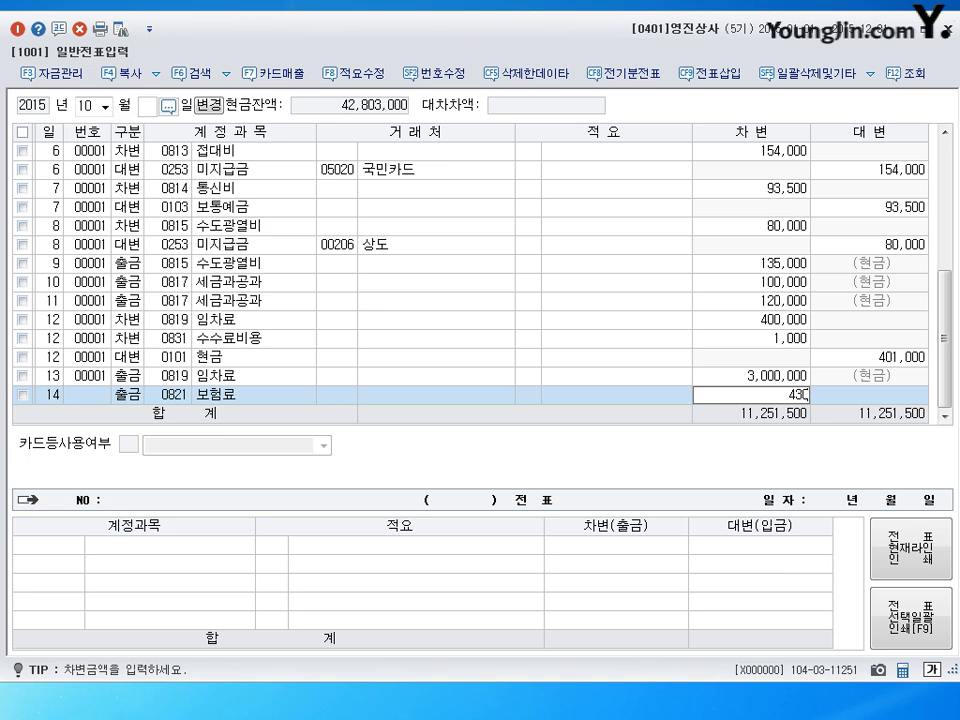
key("Return")
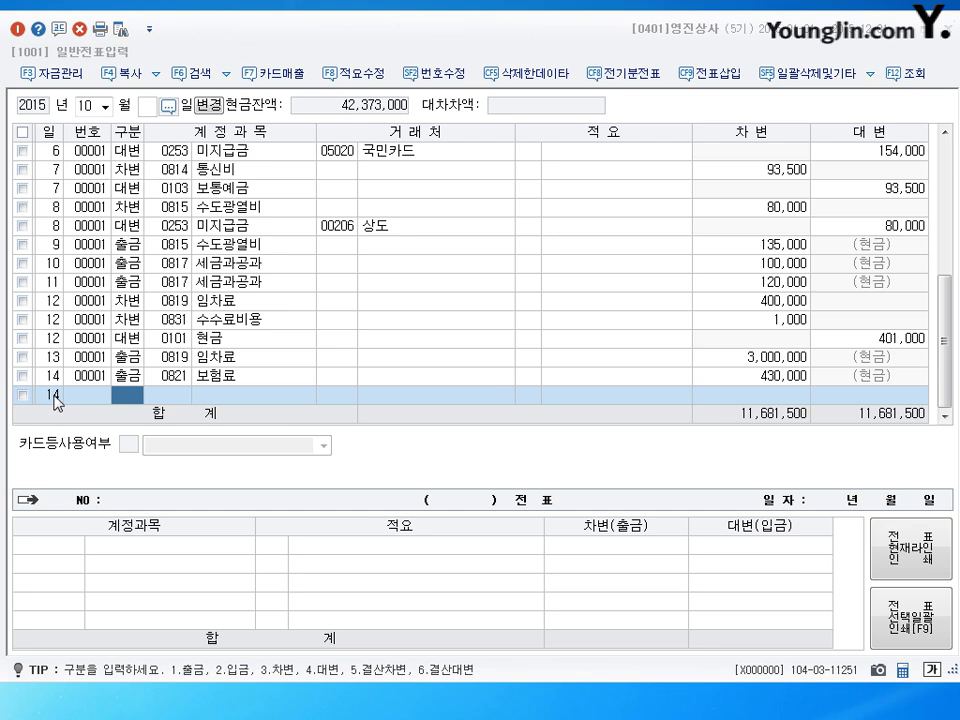
- Add a day 15 debit line on account 0822 차량유지비 for 30,000, without customer or description
type("15")
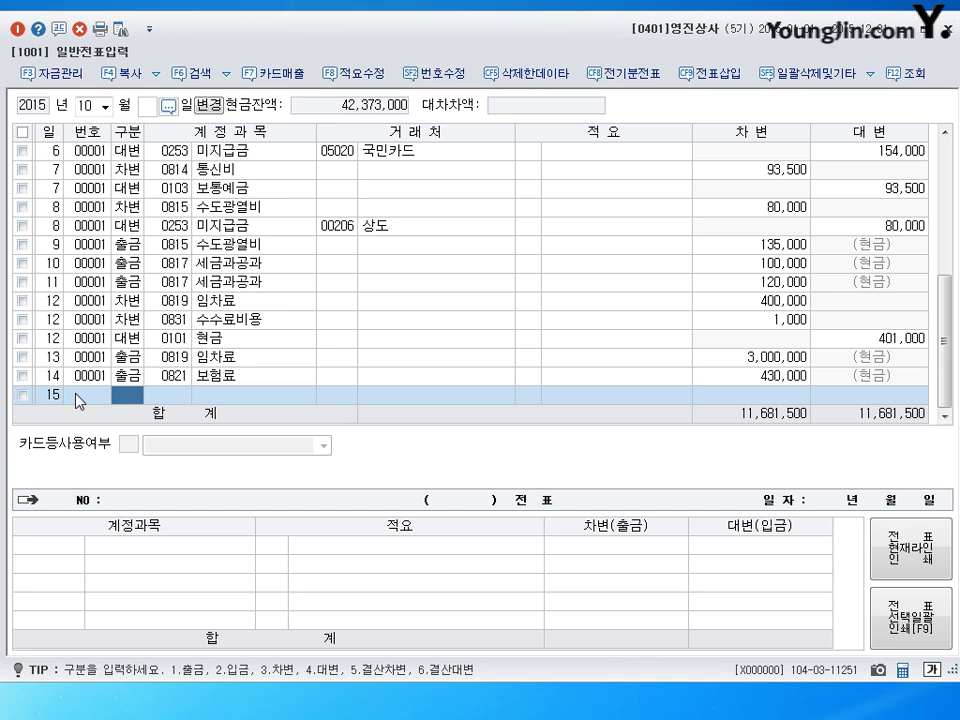
type("3")
type("82")
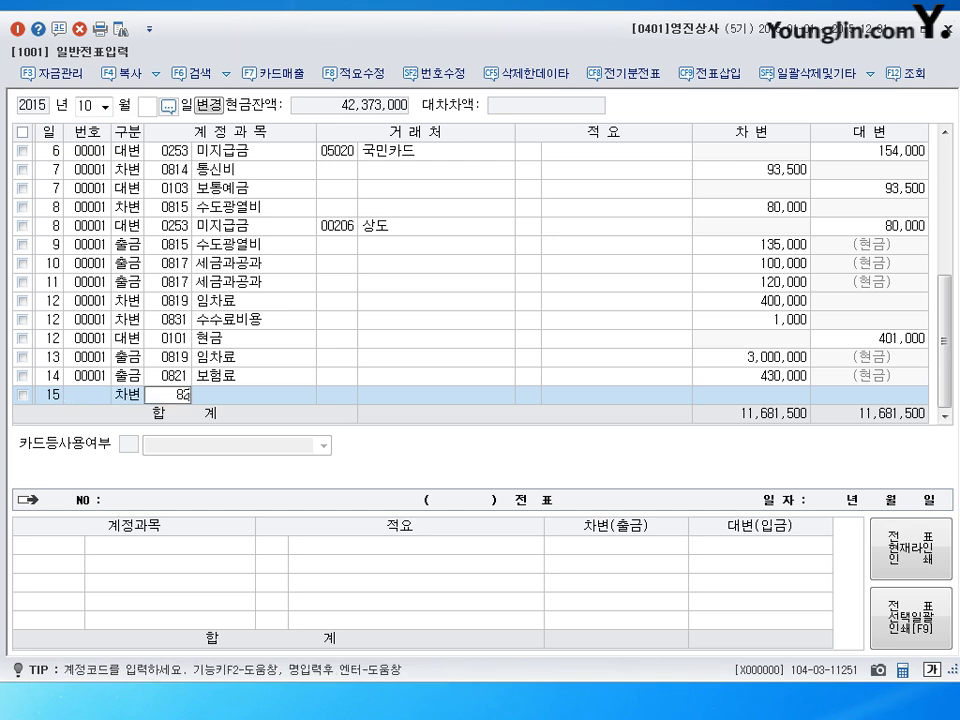
type("2")
key("Return")
key("Return")
key("Return")
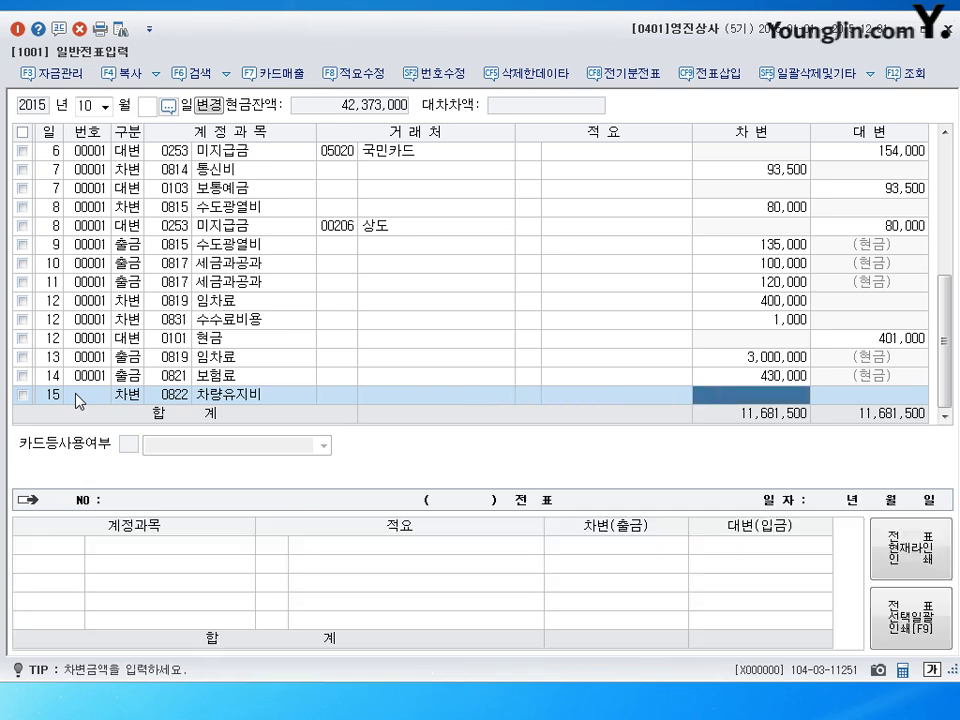
type("300000")
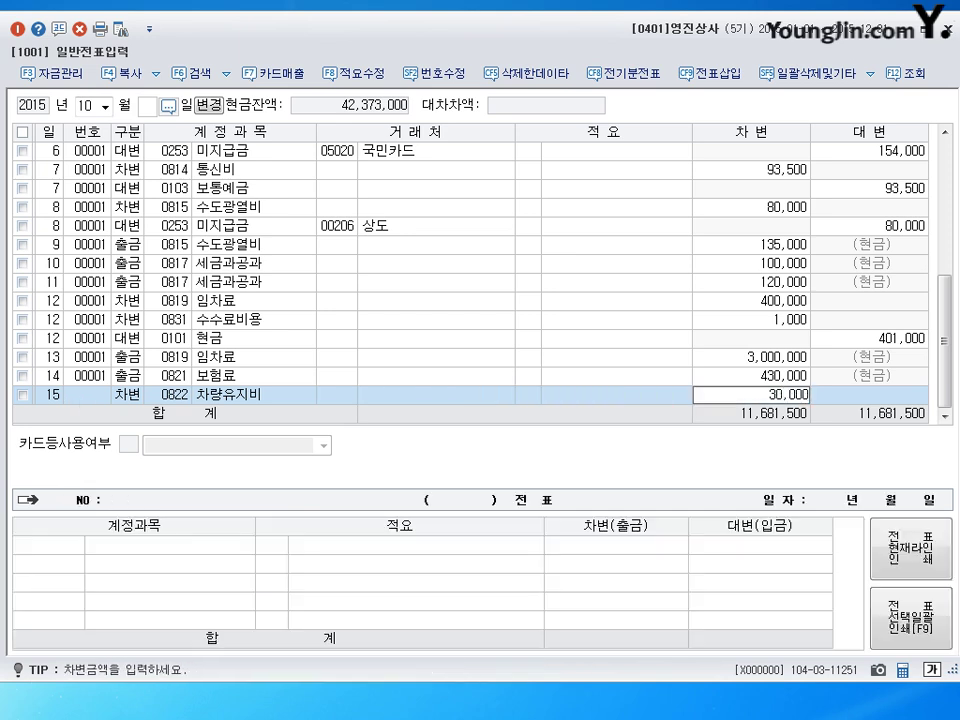
key("Return")
- Balance the day 15 voucher with a credit line on account 0253 미지급금 for 30,000, with customer 국민카드
type("4253")
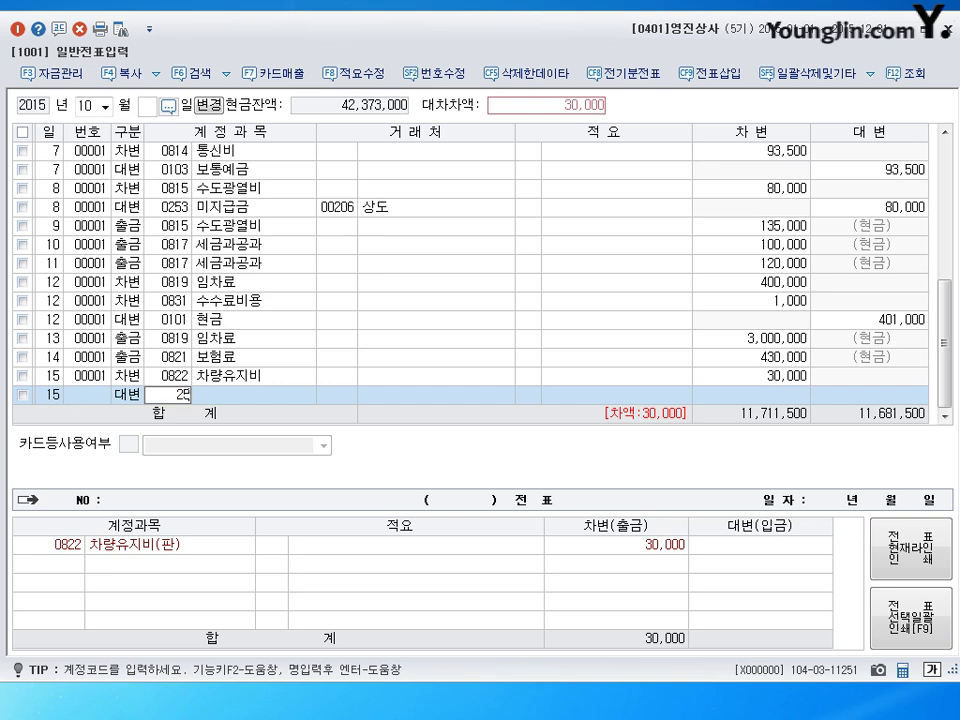
key("Return")
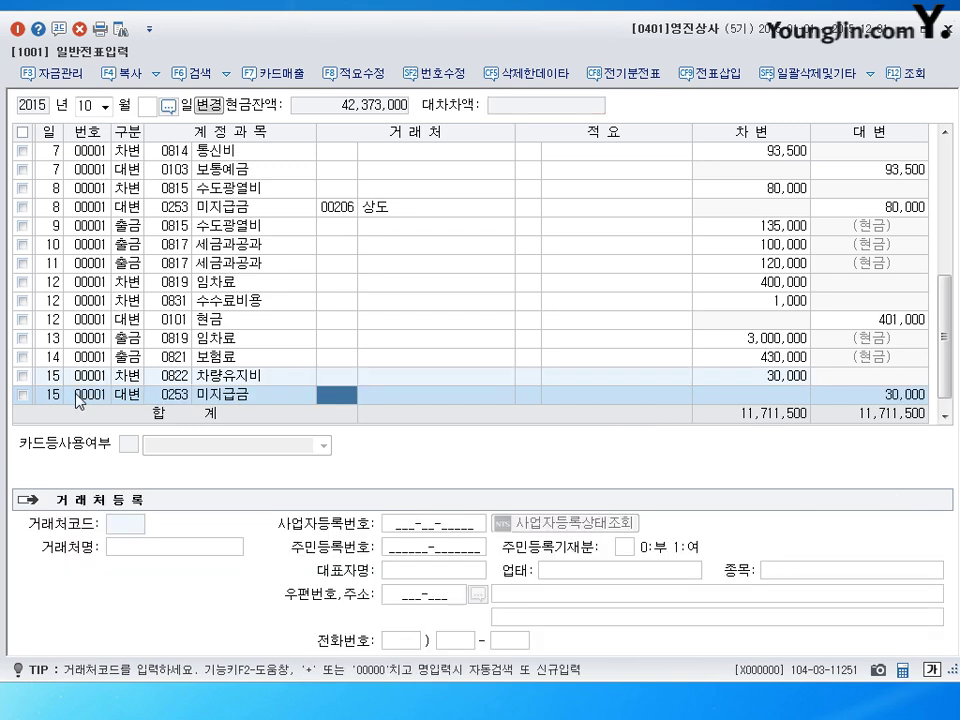
type("국민")
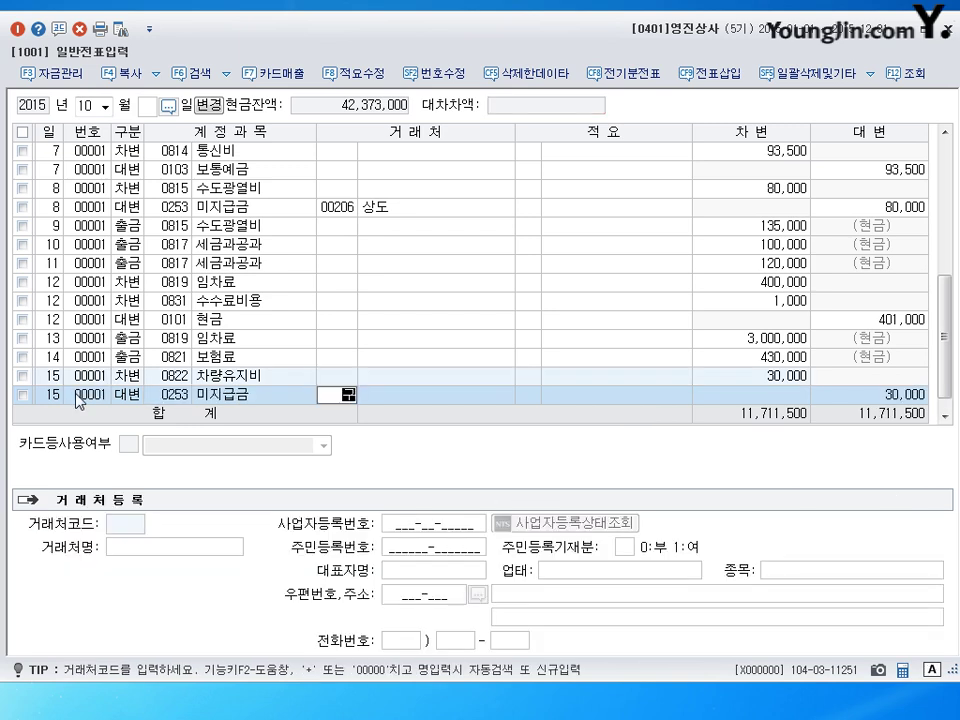
key("Return")
key("Return")
key("Return")
key("Return")
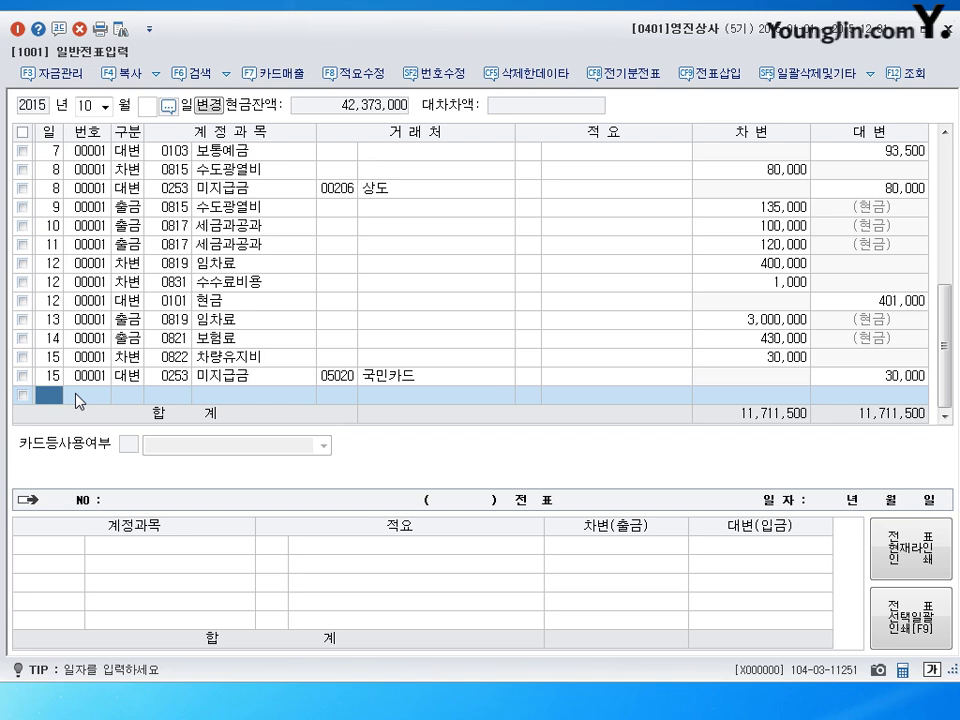
- Add a day 16 cash payment (출금) line on account 0822 차량유지비 for 50,000, without customer or description
type("16")
key("Return")
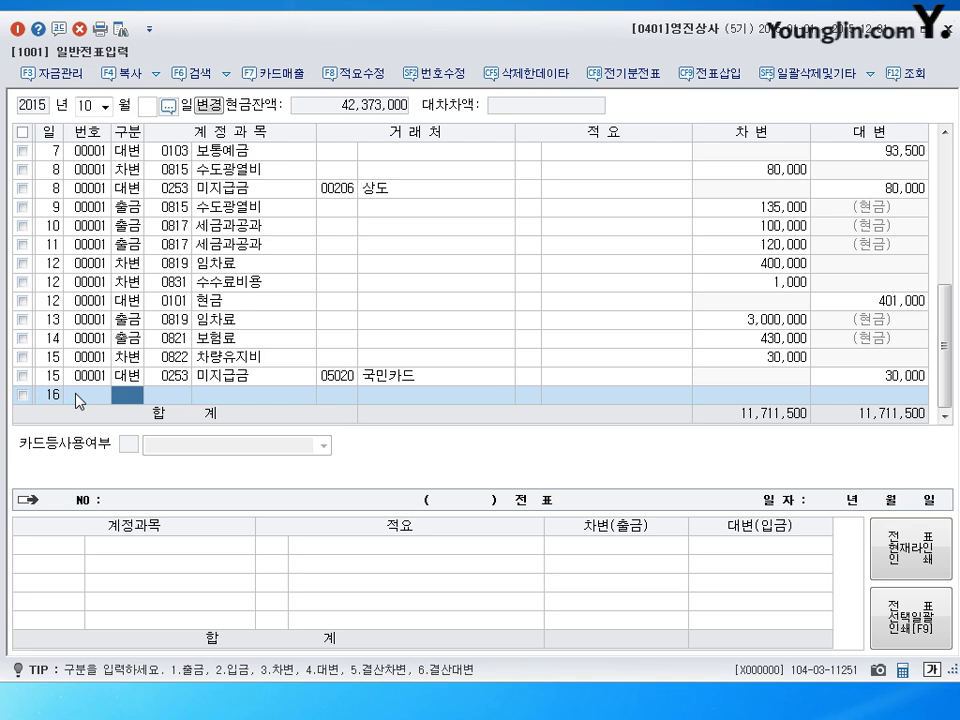
type("1")
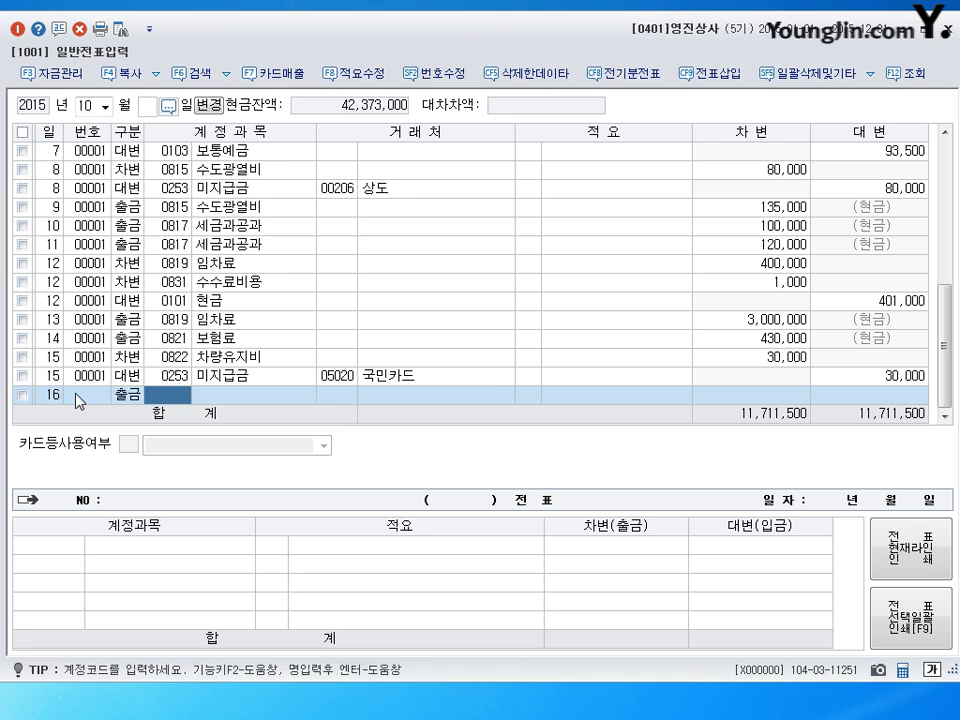
type("0822")
key("Return")
key("Return")
key("Return")
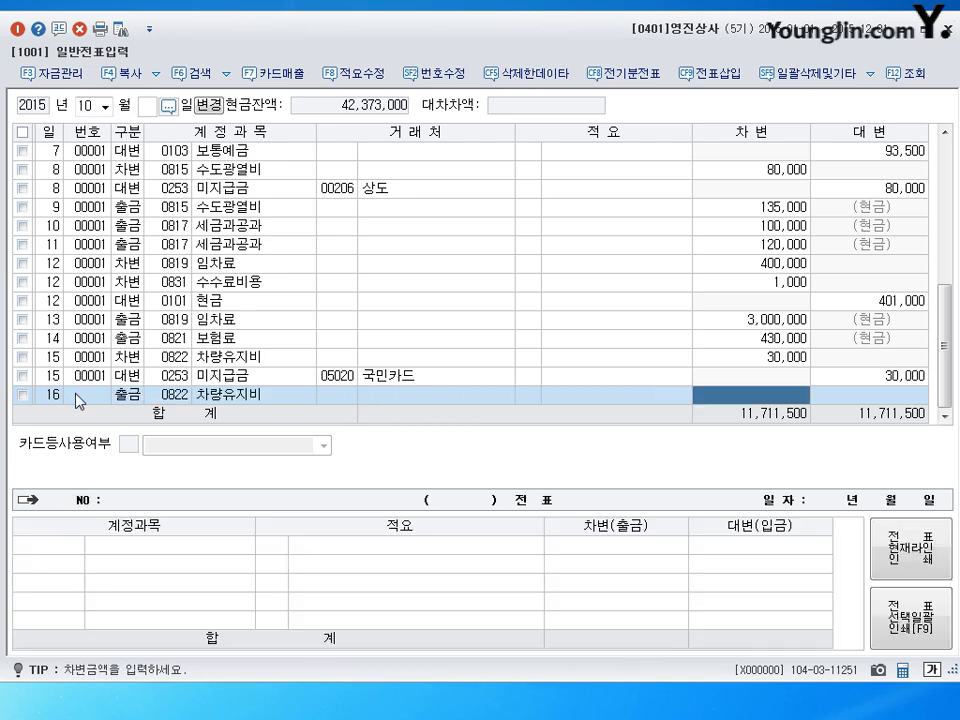
type("500000")
key("Return")
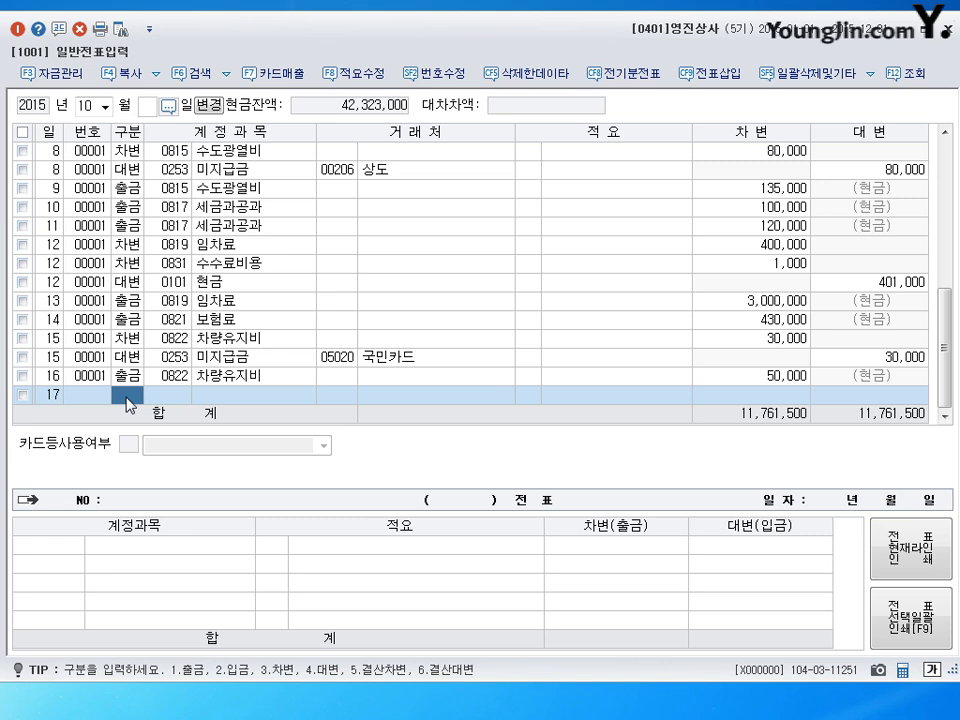
- Add a day 17 cash payment (출금) line on account 0824 운반비 for 10,000, without customer or description
type("1")
key("Return")
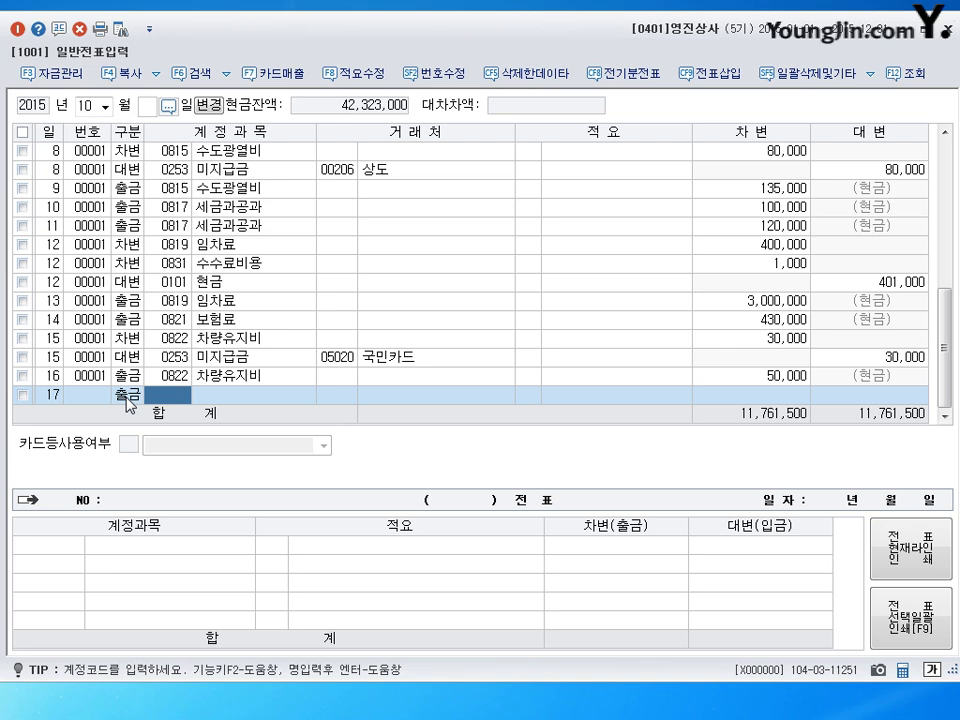
type("0824")
key("Return")
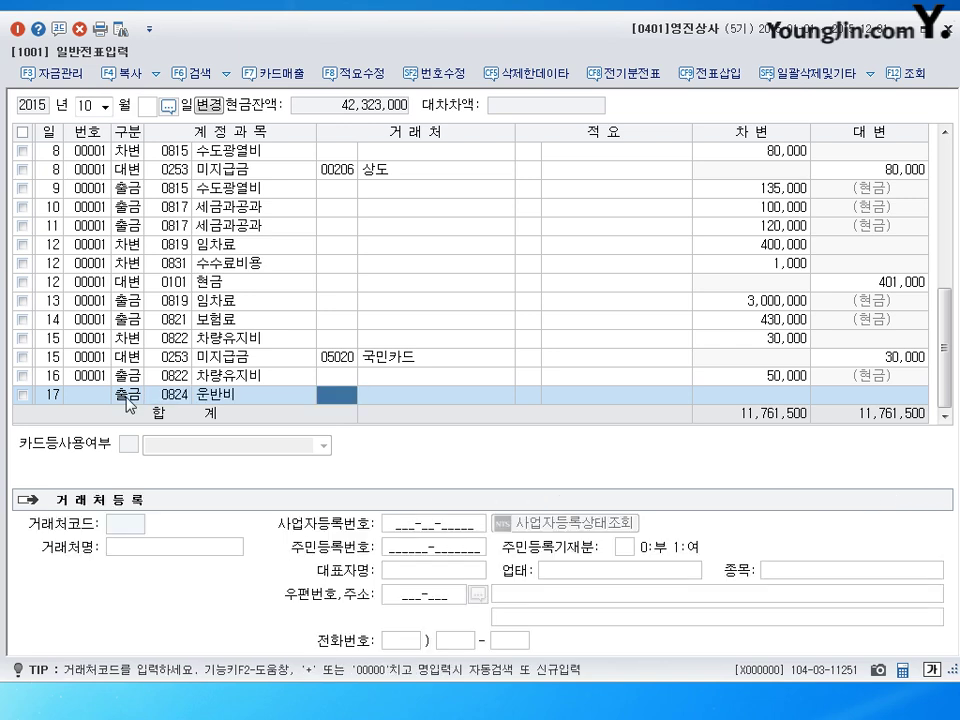
key("Return")
key("Return")
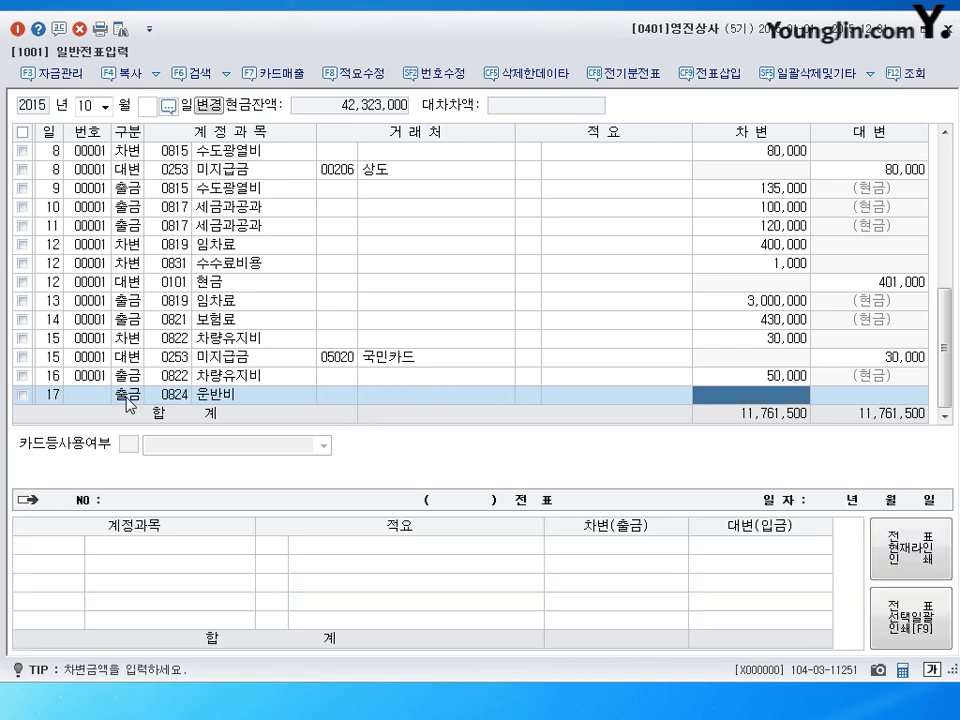
type("10000")
key("Return")
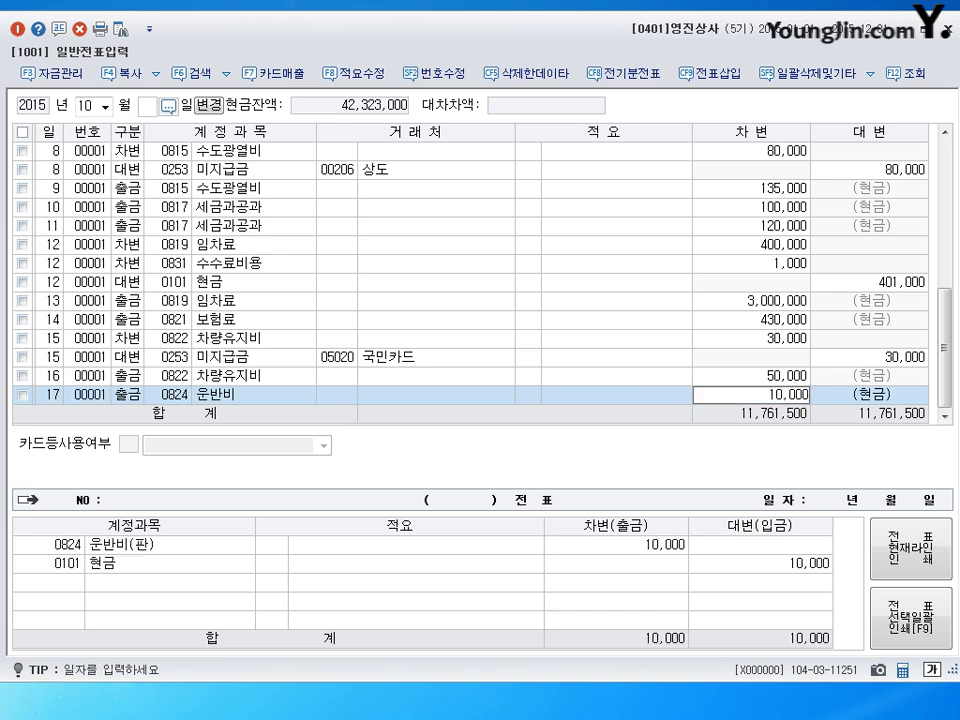
- Add a day 18 cash payment (출금) line on account 0825 교육훈련비 for 100,000, without customer or description
type("18")
key("Return")
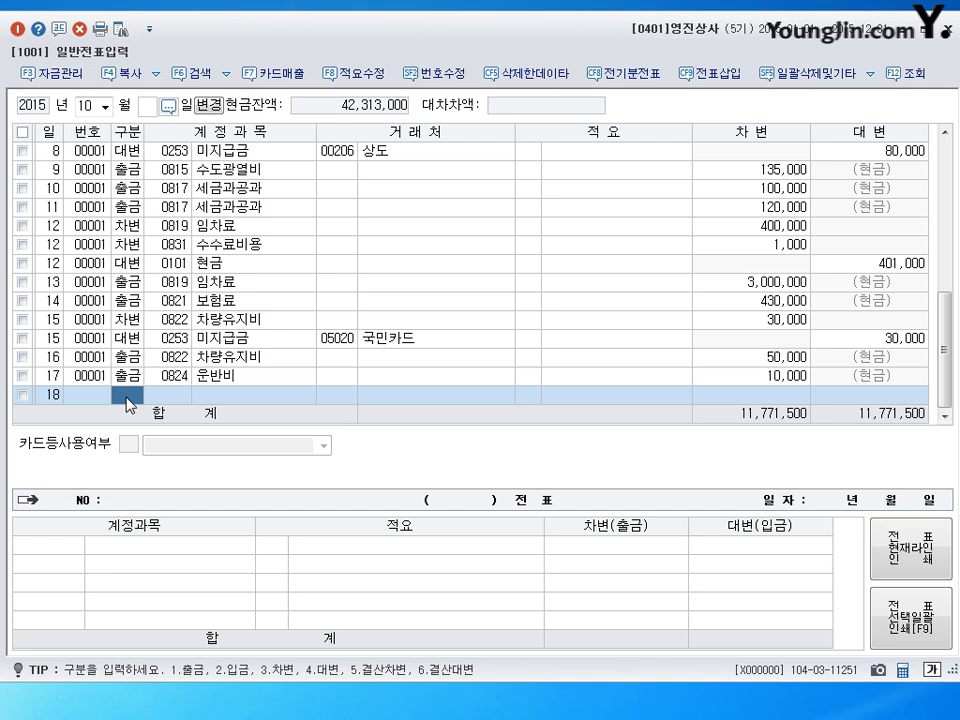
key("1")
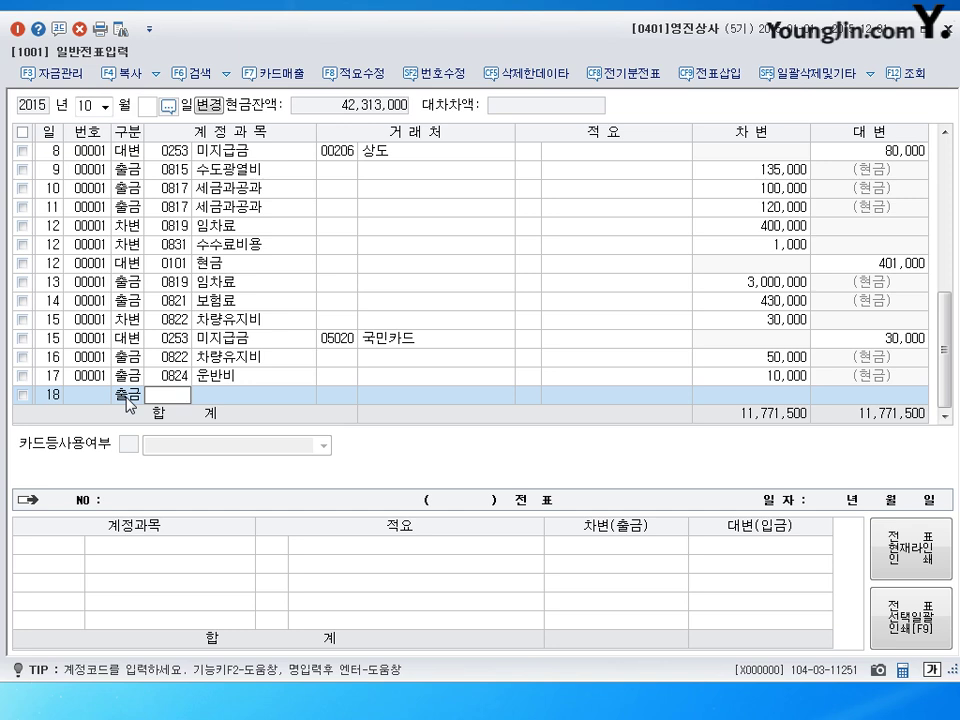
type("0825")
key("Return")
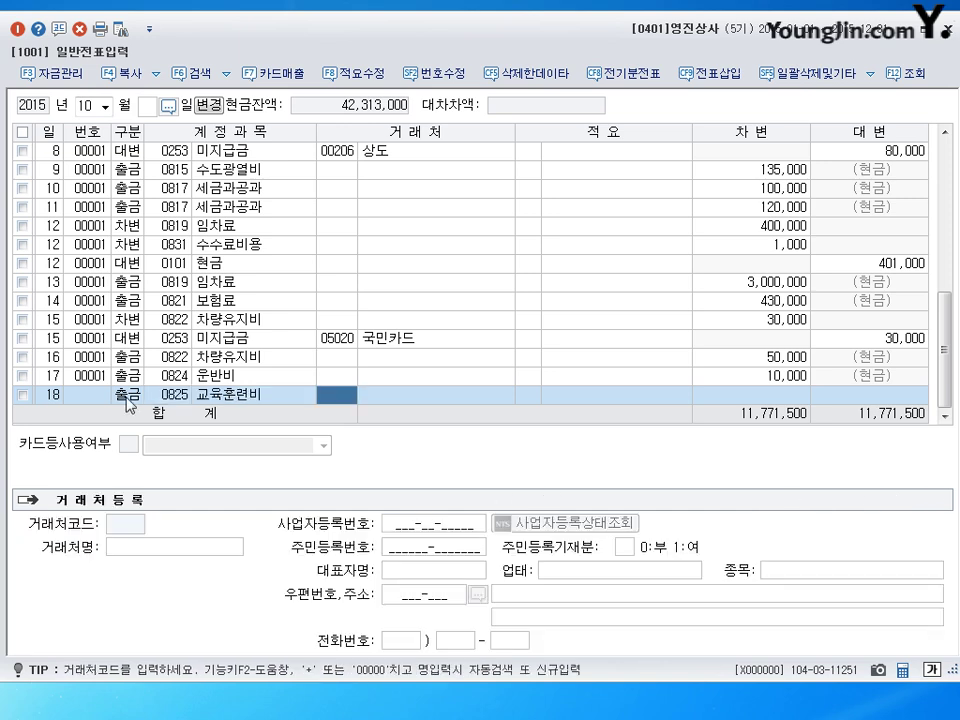
key("Return")
key("Return")
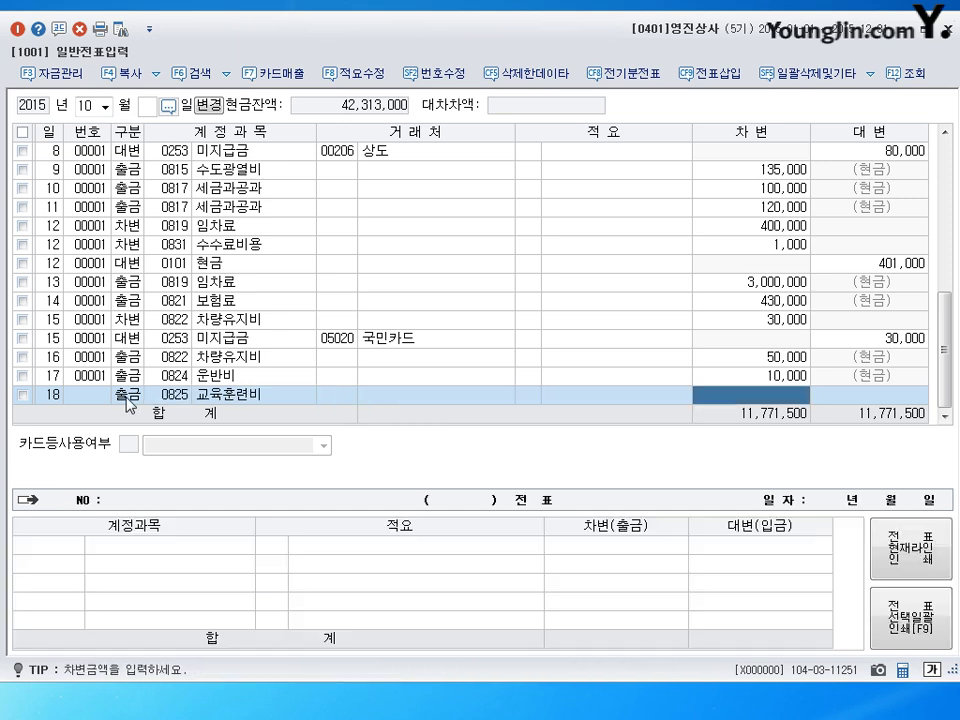
type("1000000")
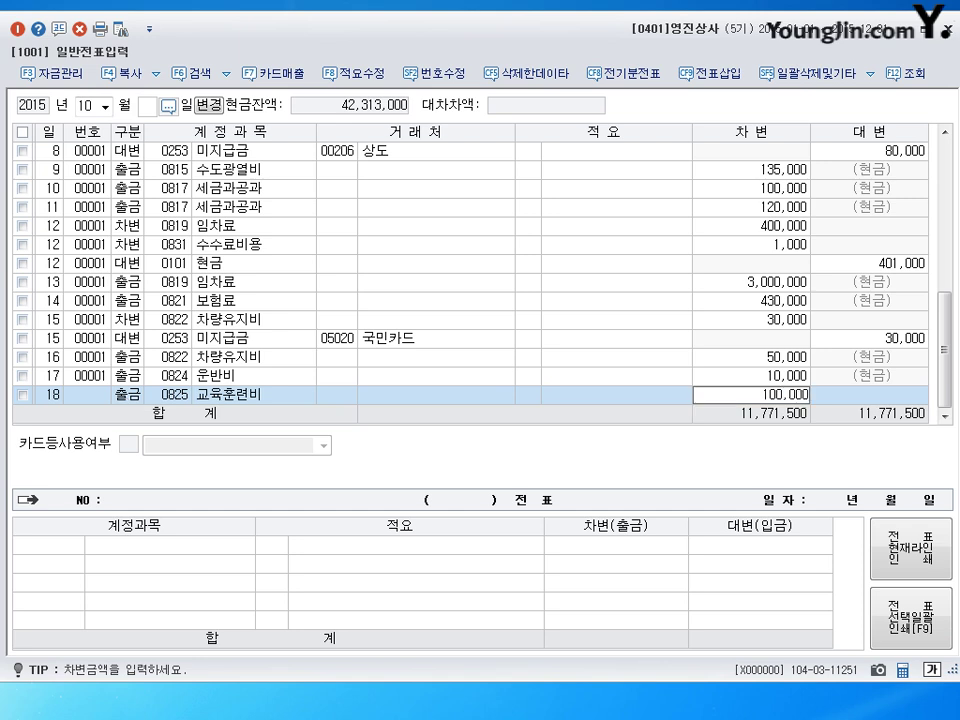
key("Return")
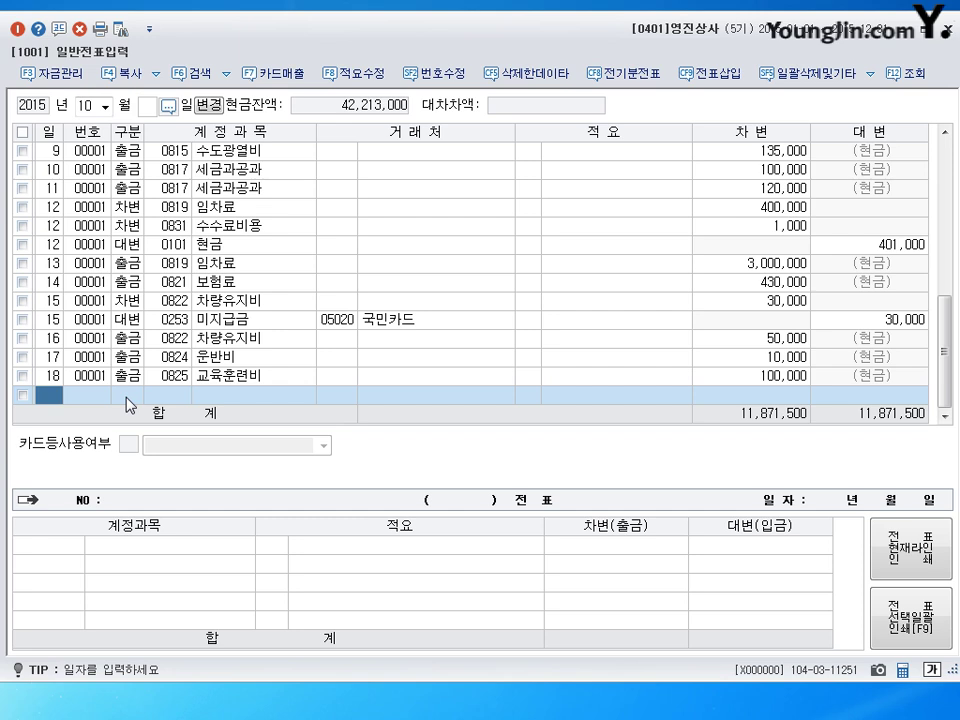
- Add a day 19 cash payment (출금) line on account 0826 도서인쇄비 for 12,000, without customer or description
type("19")
key("Return")
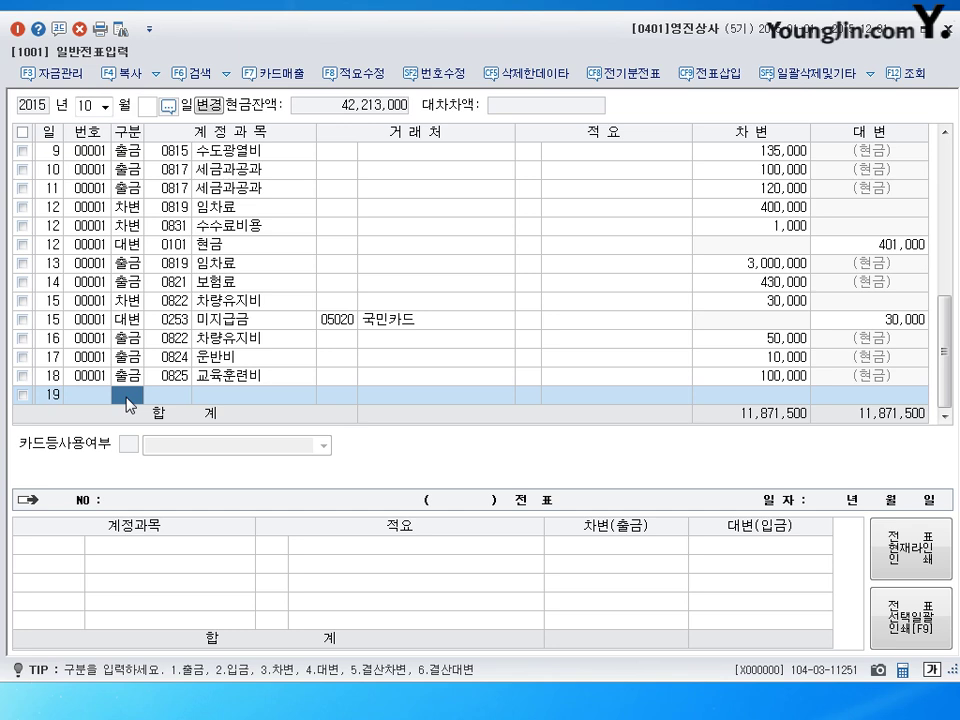
type("1")
key("Return")
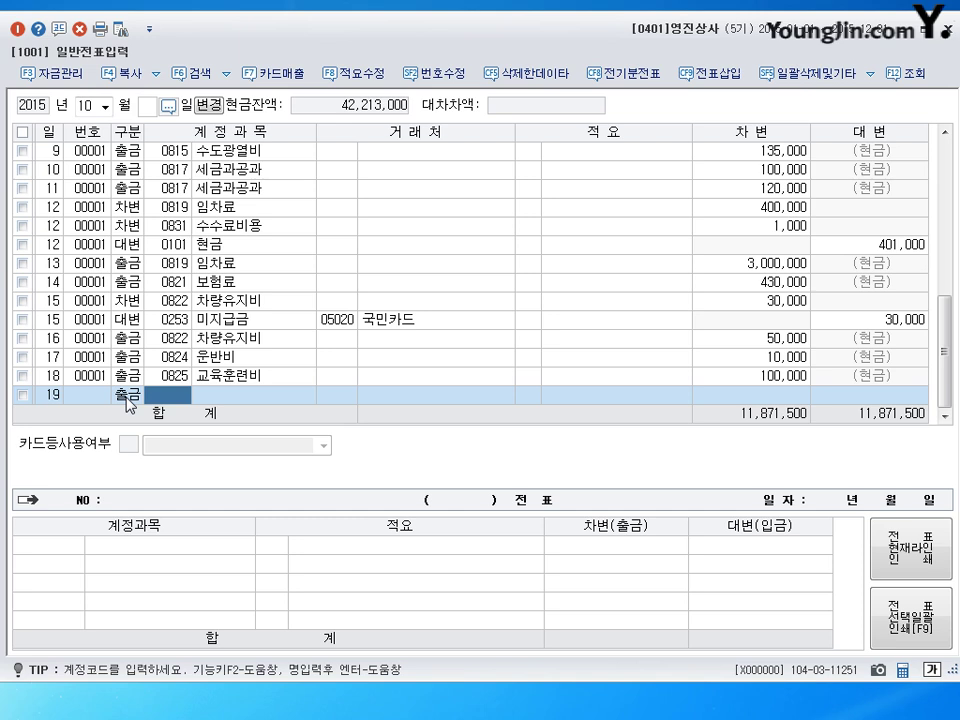
type("826")
key("Return")
key("Return")
key("Return")
key("Return")
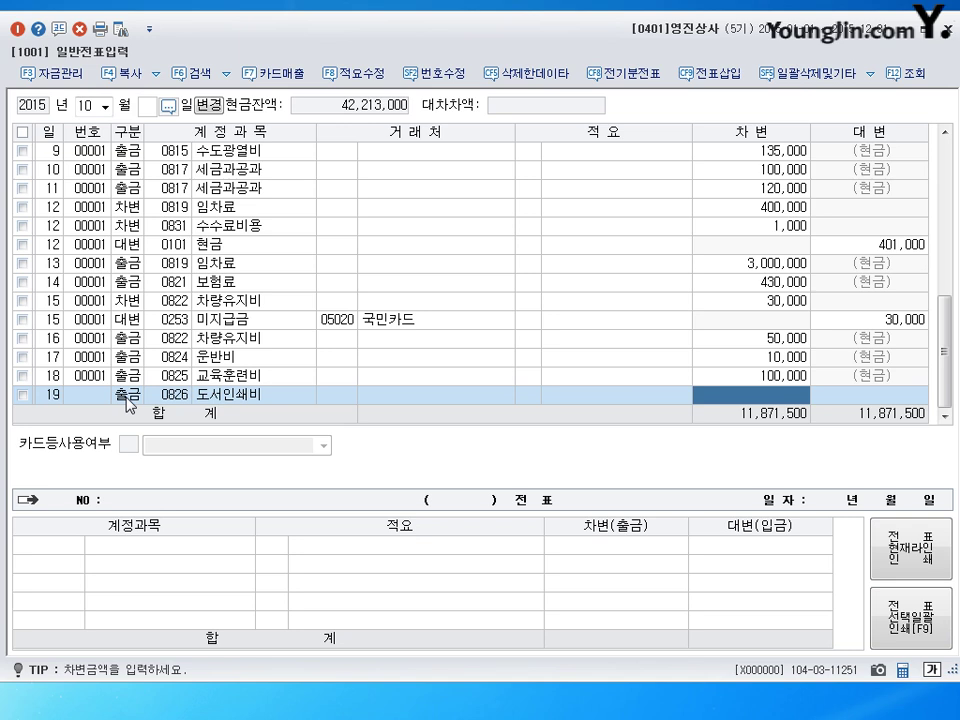
type("120000")
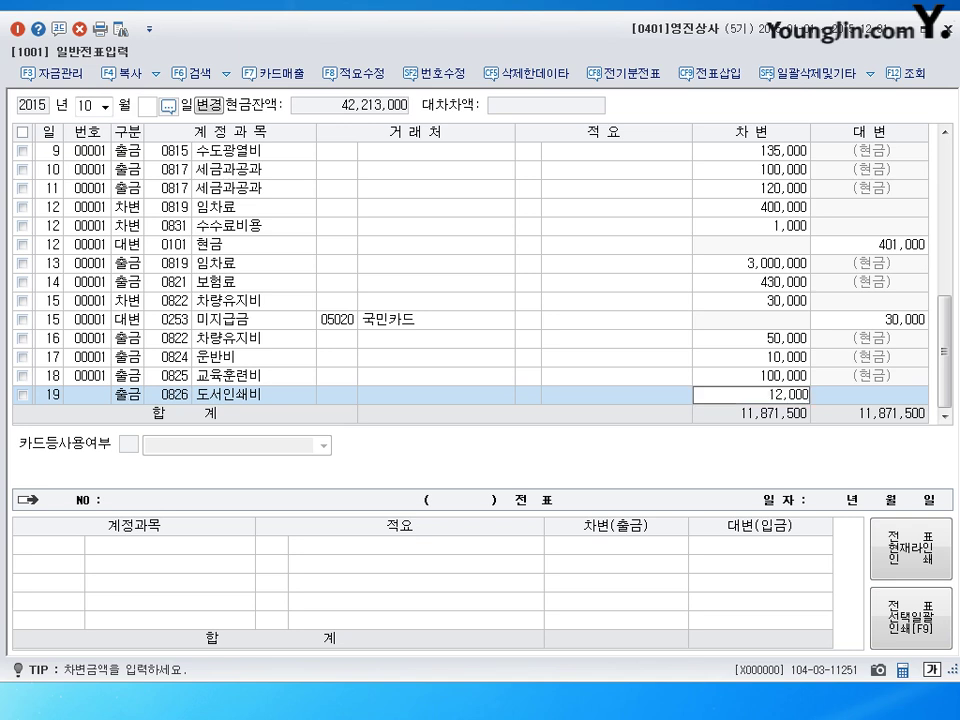
key("Return")
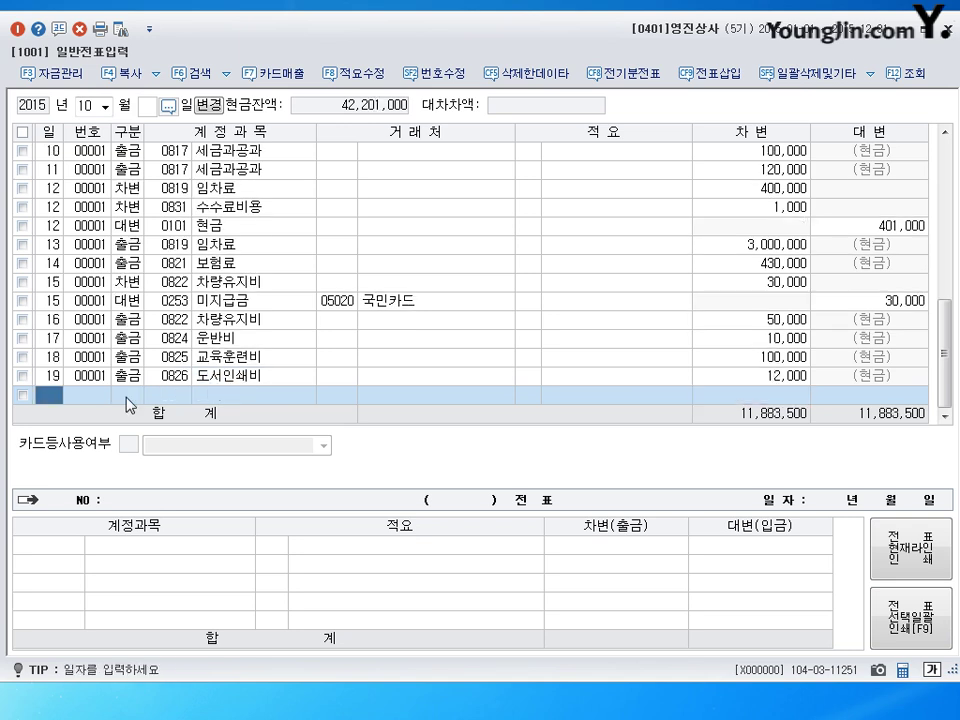
- Add a day 20 cash payment (출금) line on account 0830 소모품비 for 40,000, without customer or description
type("20")
key("Return")
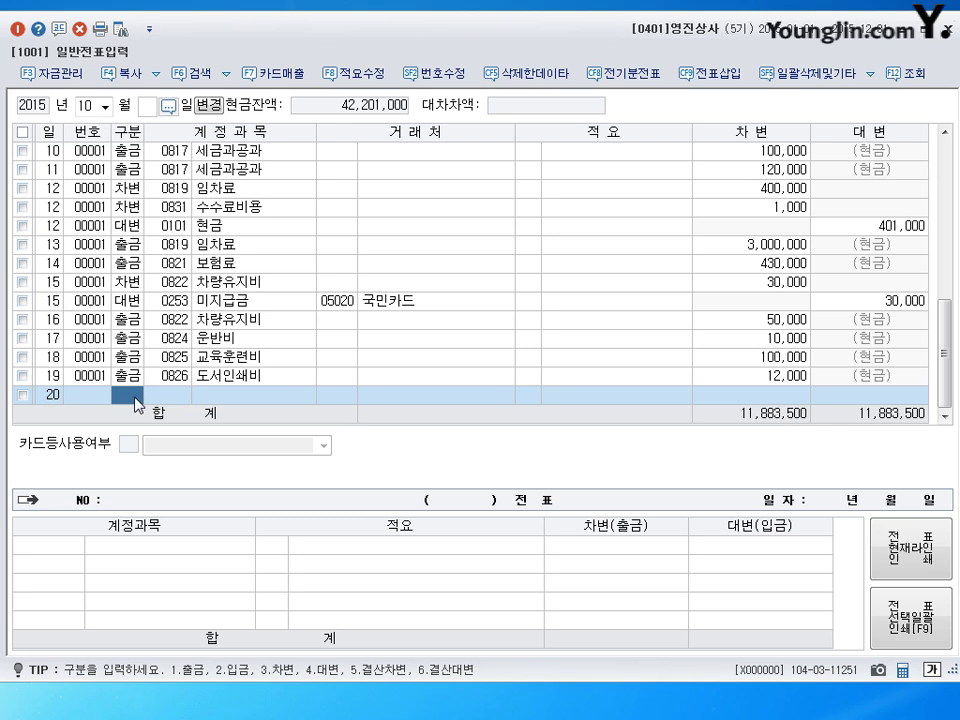
type("1")
key("Return")
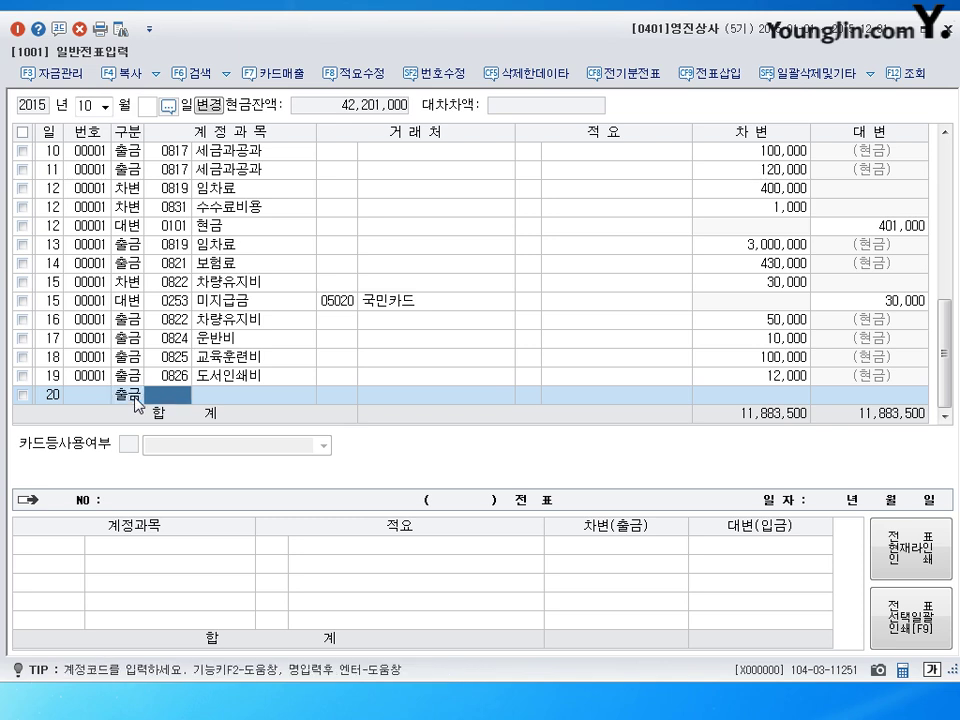
type("830")
key("Return")
key("Return")
key("Return")
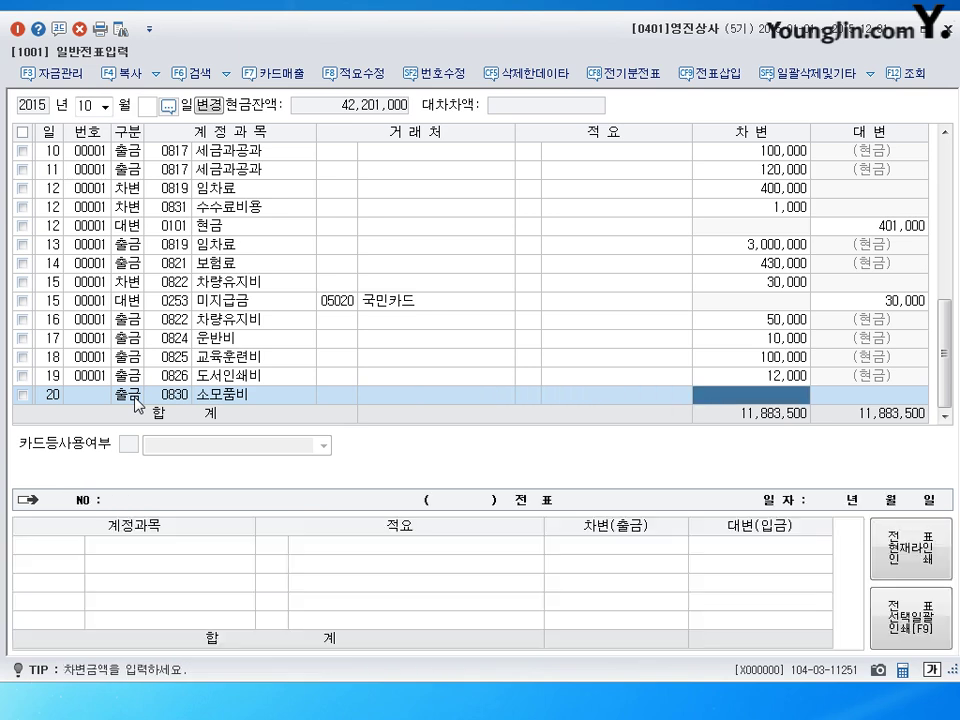
type("400000")
key("Return")
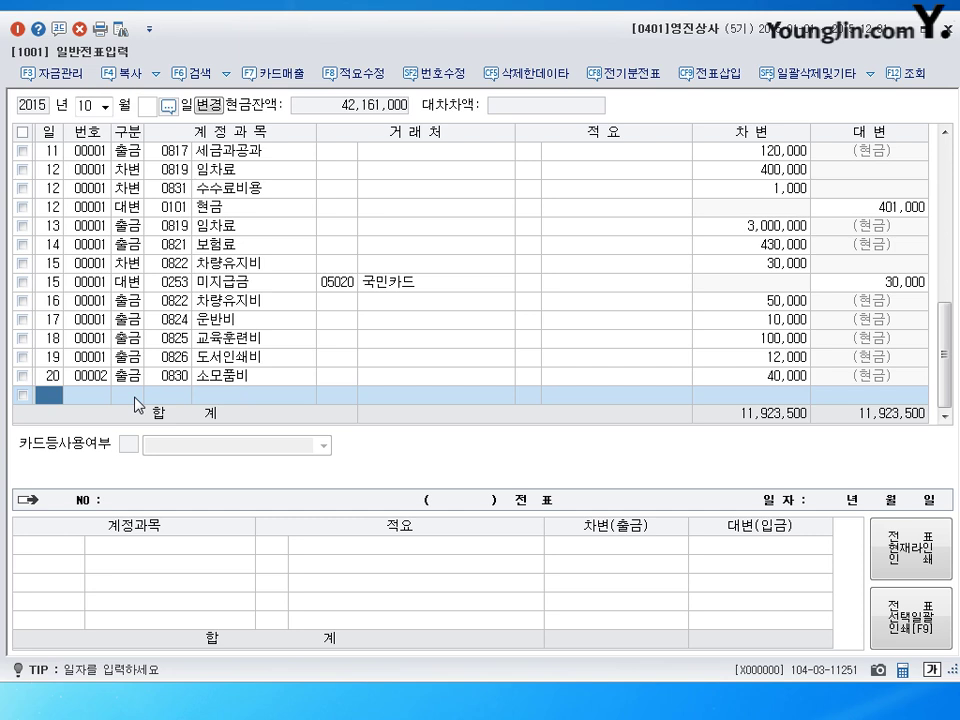
left_click(57, 396)
type("21")
key("Return")
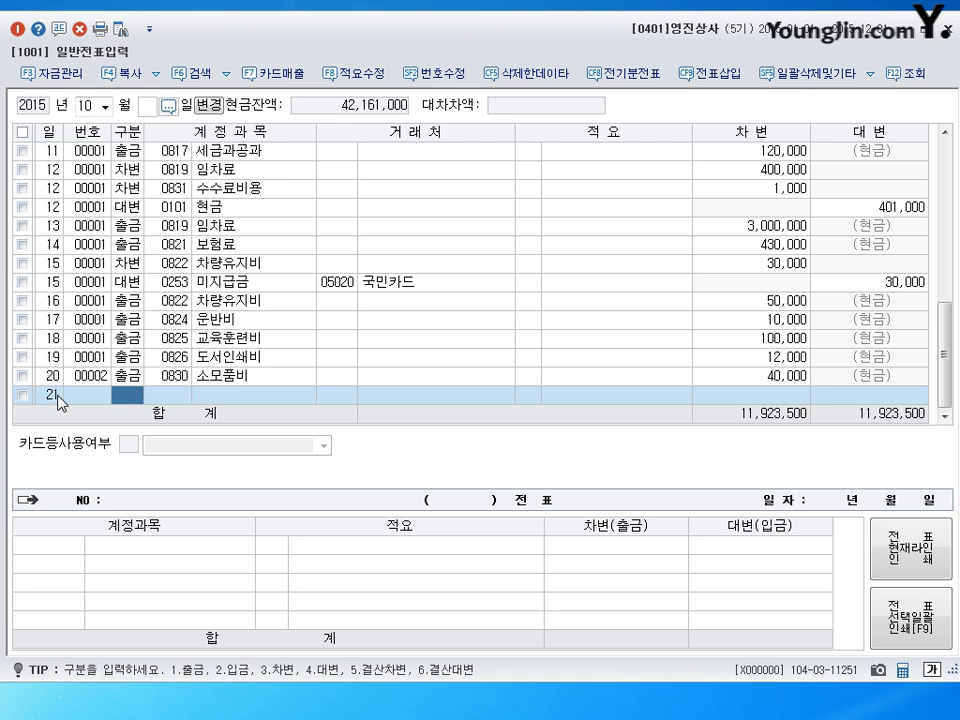
- Leave the October voucher list and switch the working month to November (11) 2015
key("Escape")
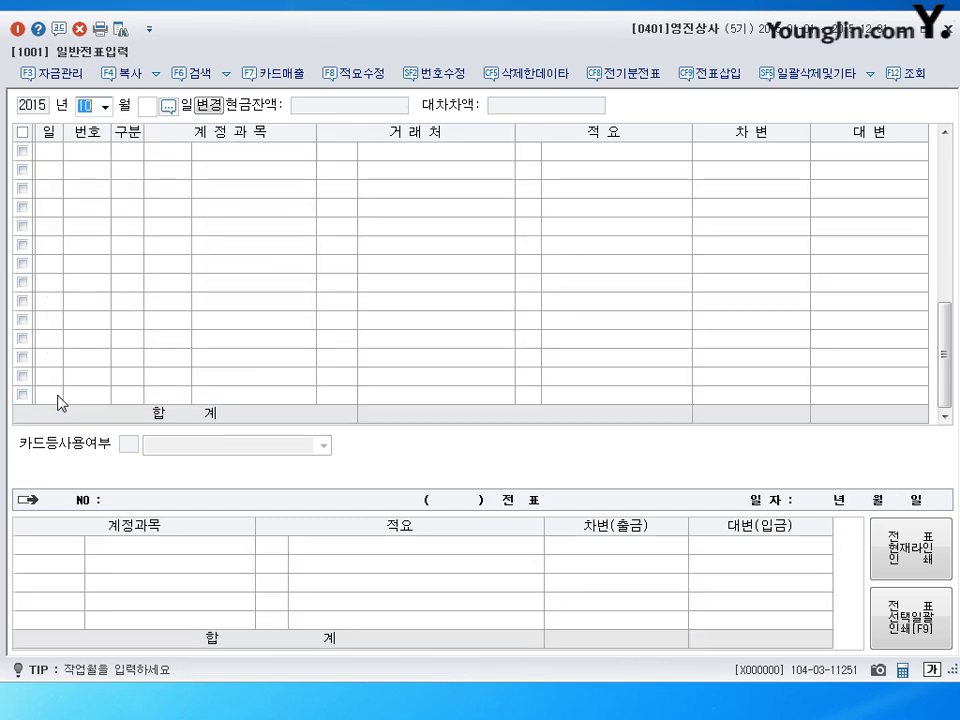
type("11")
key("Return")
key("Return")
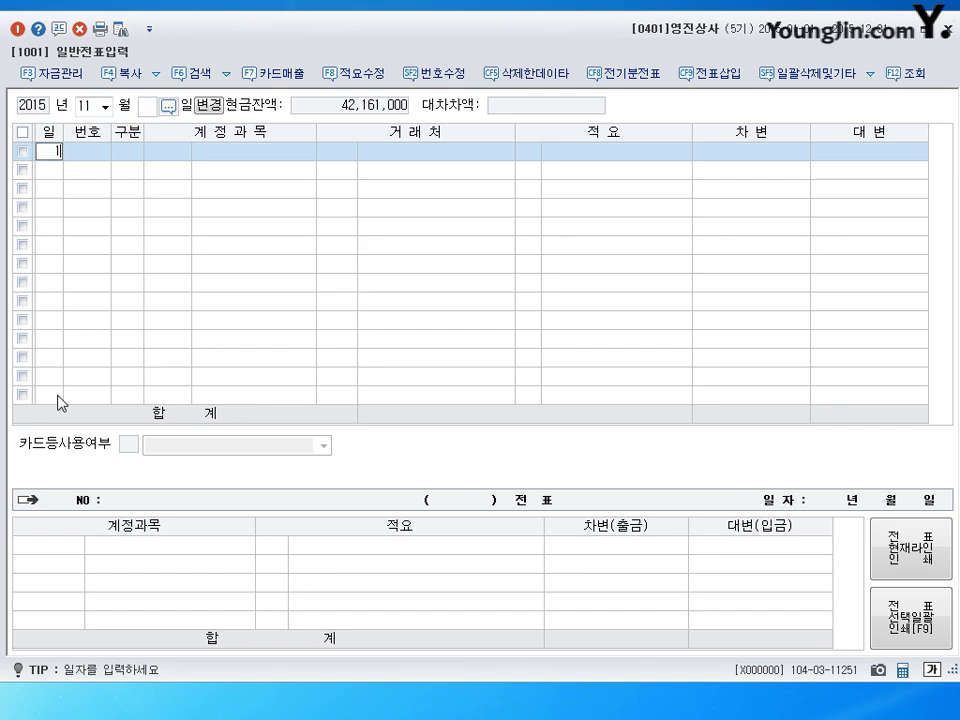
- Add a day 1 cash payment (출금) line on account 0831 수수료비용 for 90,000, without customer or description
type("1")
key("Return")
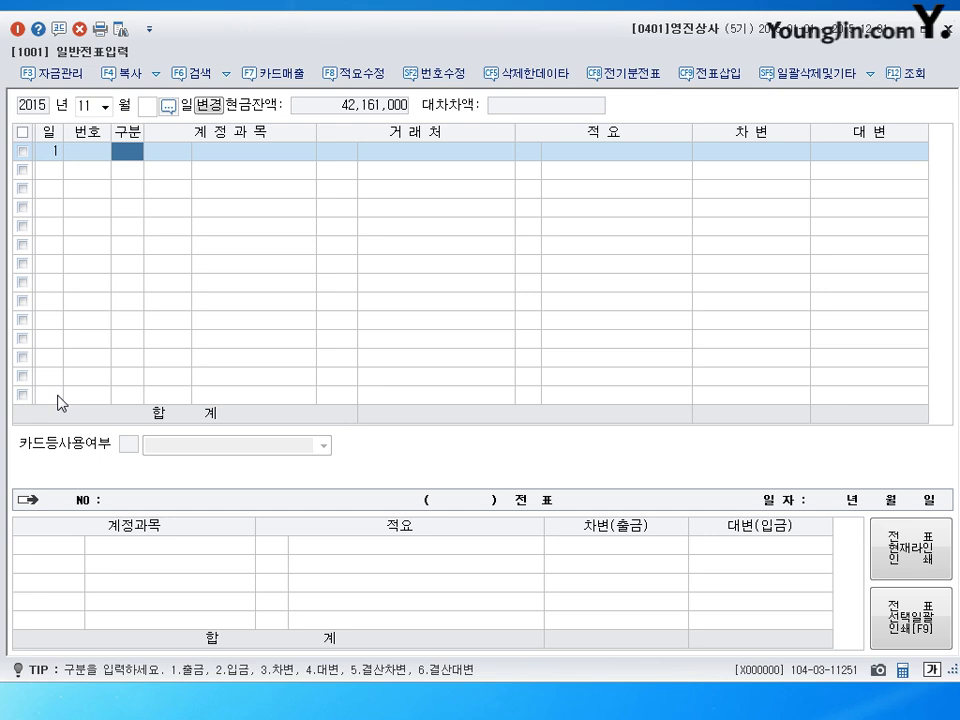
type("1")
key("Return")
type("831")
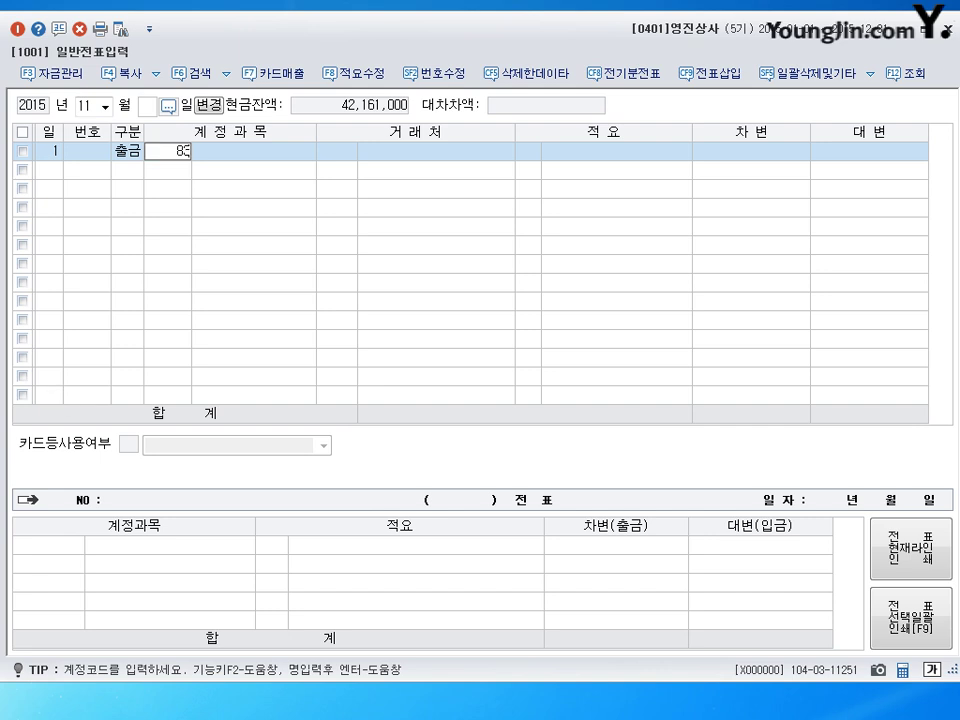
key("Return")
key("Return")
key("Return")
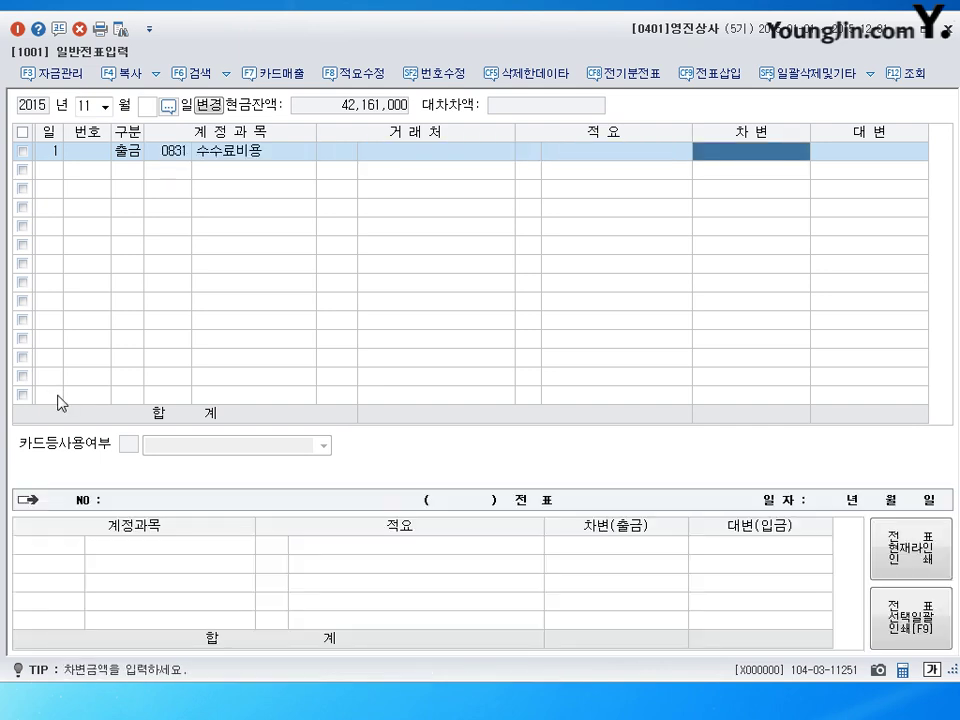
type("900000")
key("Return")
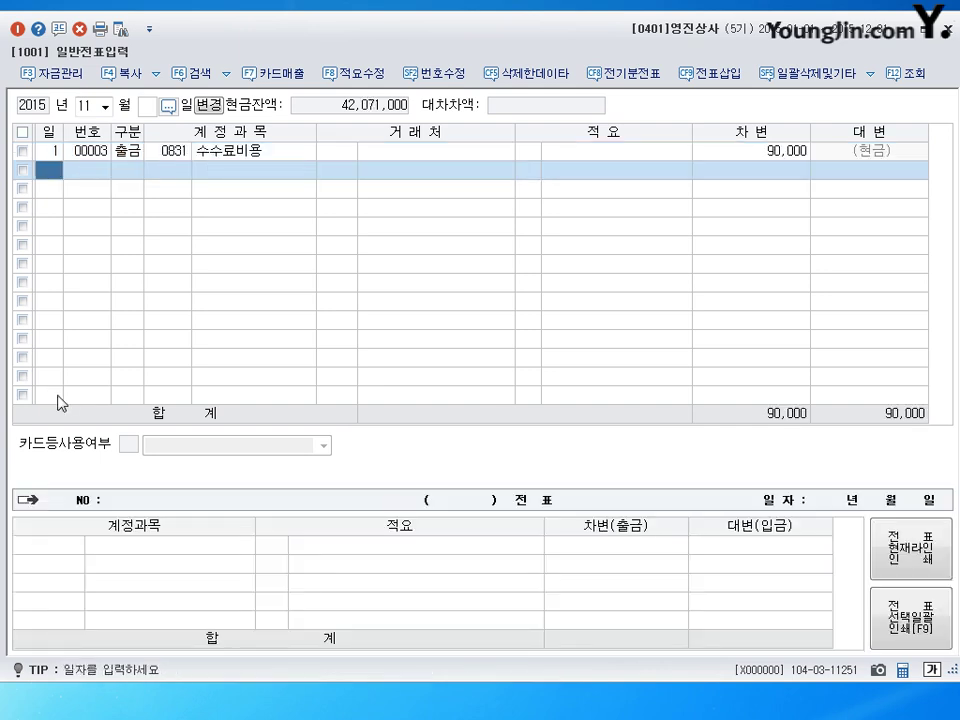
- Add a day 2 debit (차변) line on account 0833 광고선전비 for 5,000,000, without customer or description
type("2")
key("Return")
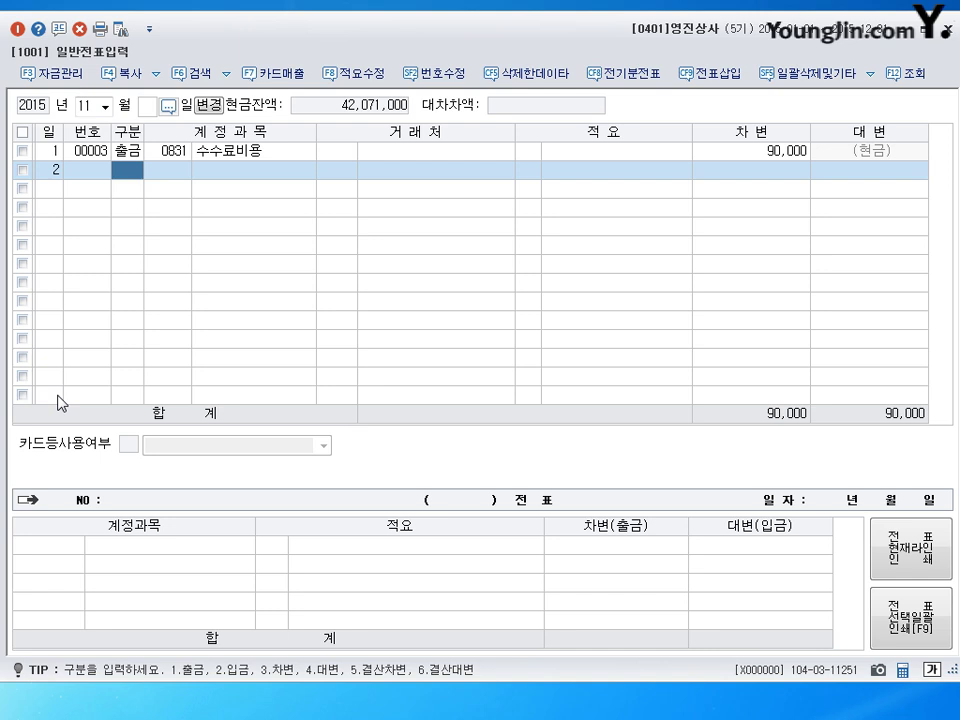
type("3833")
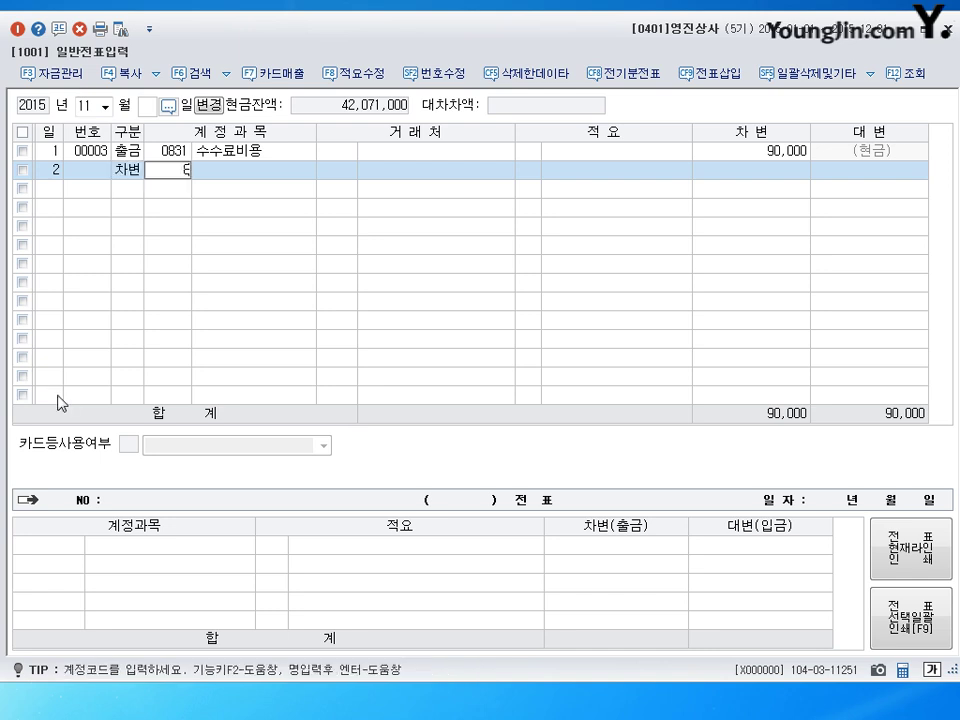
key("Return")
key("Return")
key("Return")
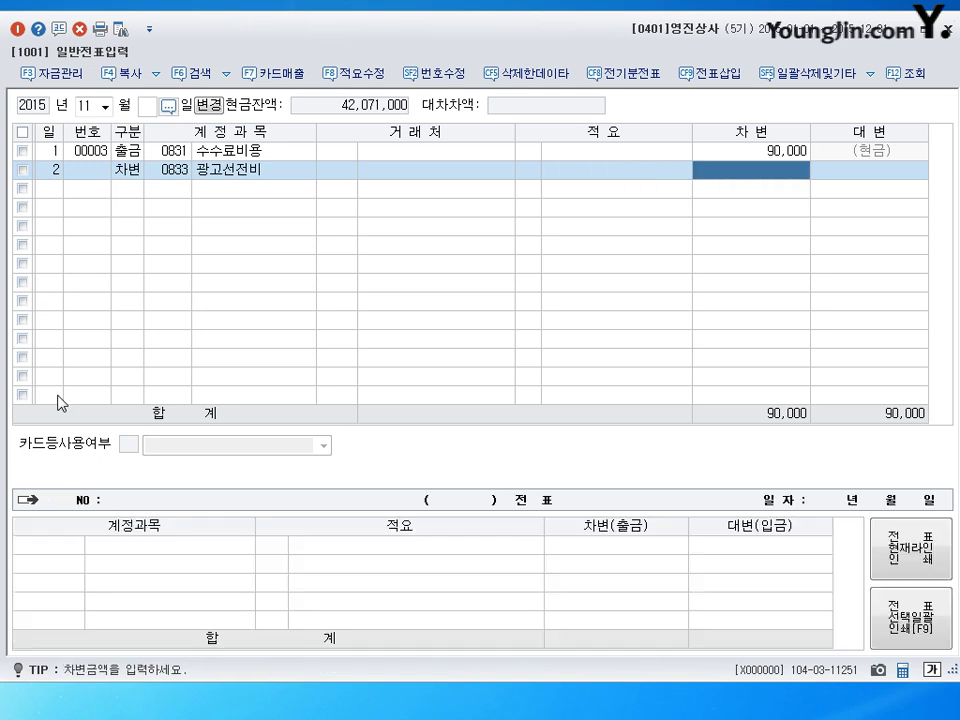
type("5000000")
key("Return")
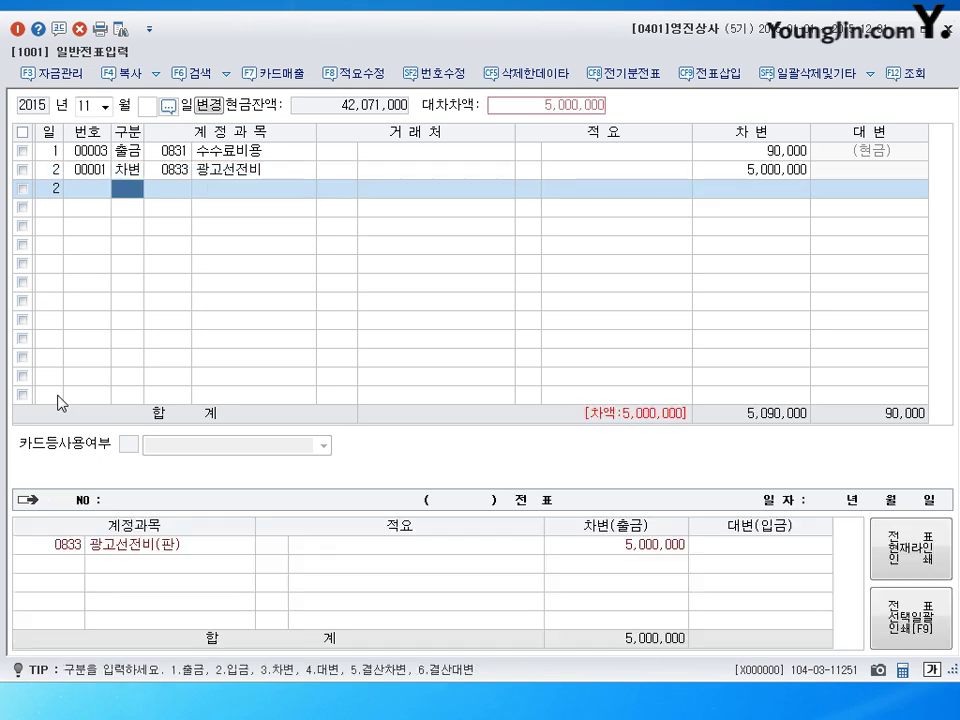
- Add a day 2 credit (대변) line on account 0102 당좌예금 for 2,500,000, without customer or description
type("4102")
key("Return")
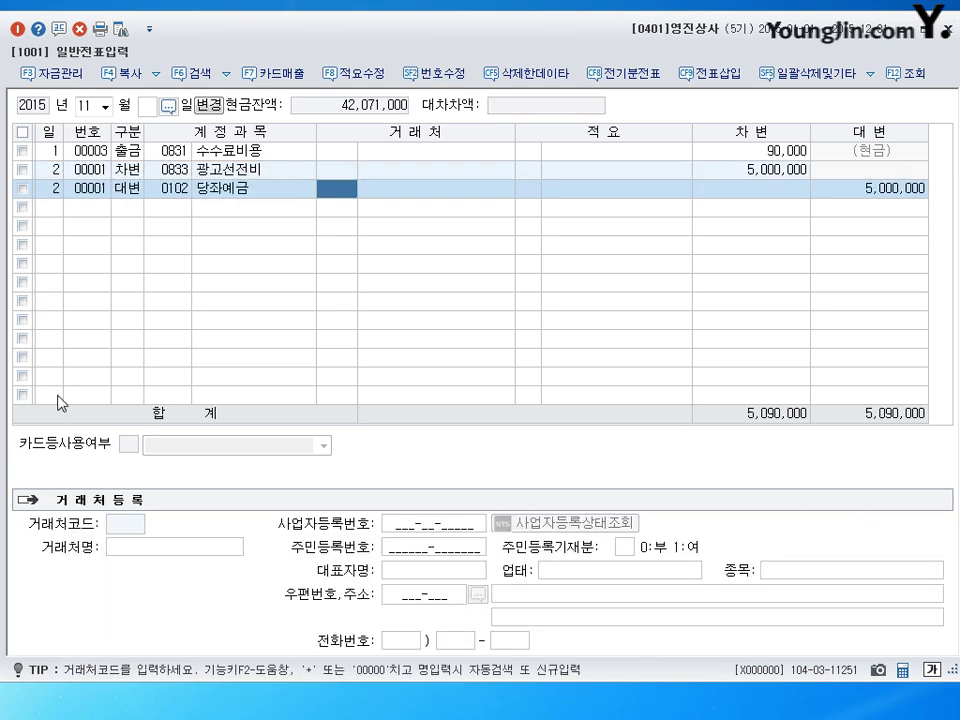
key("Return")
key("Return")
key("Return")
type("2")
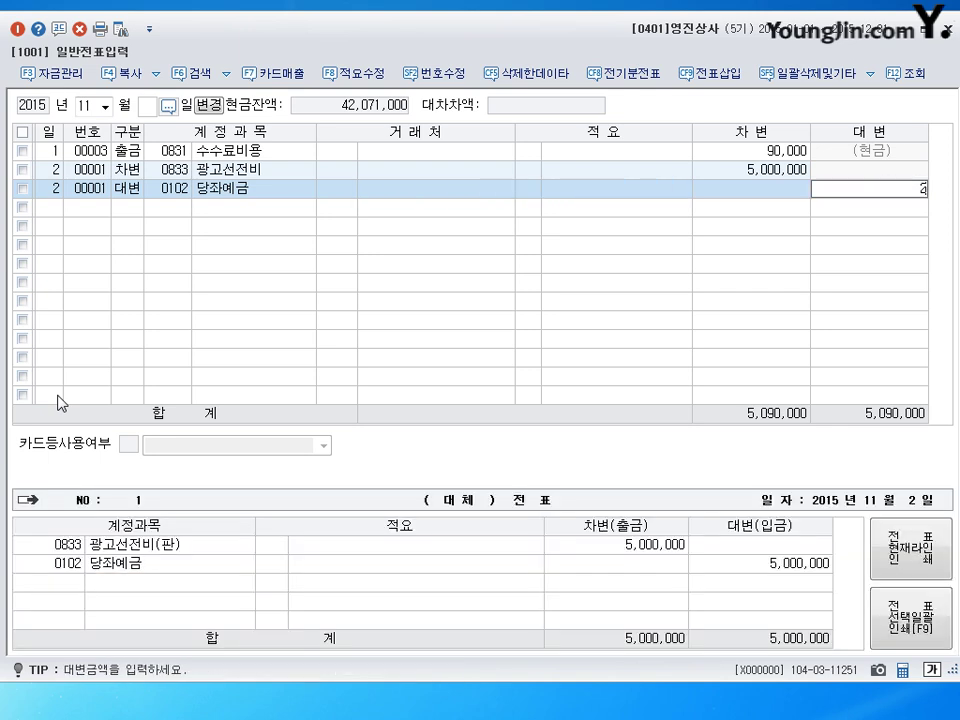
type(",500,000")
key("Return")
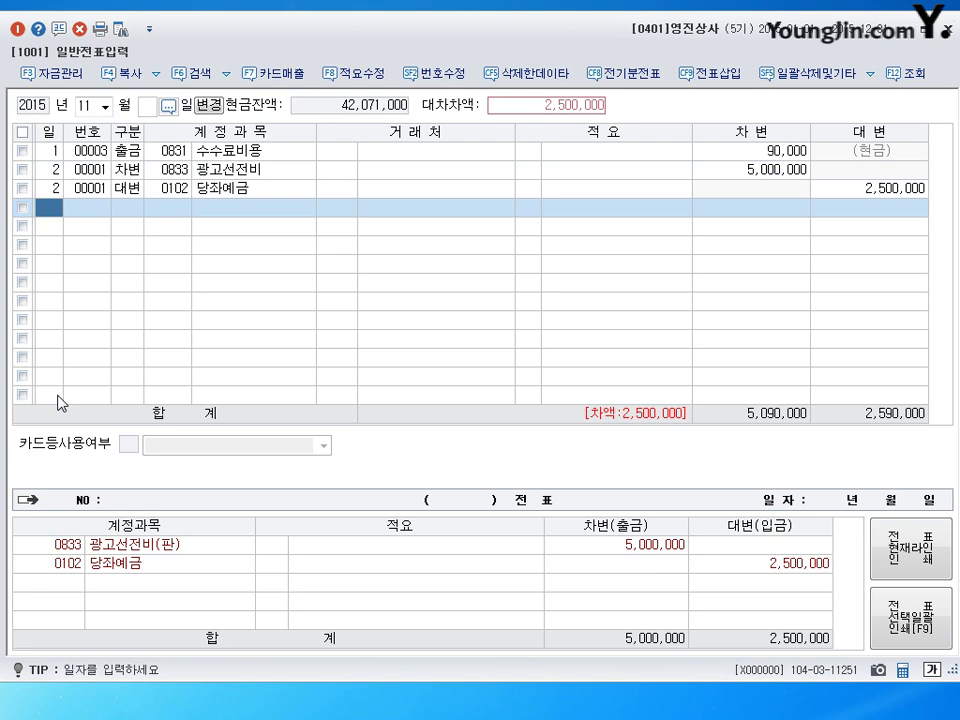
- Balance the day 2 voucher with a credit line on account 0253 미지급금 for 2,500,000, with customer 일신산업
type("2")
key("Return")
type("4")
key("Return")
type("253")
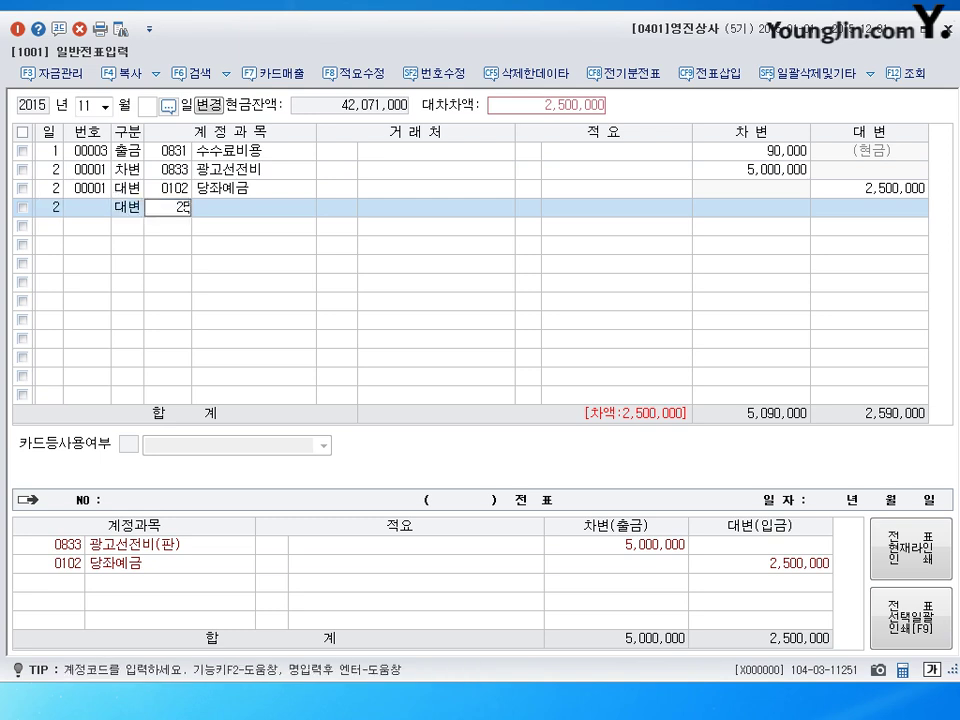
key("Return")
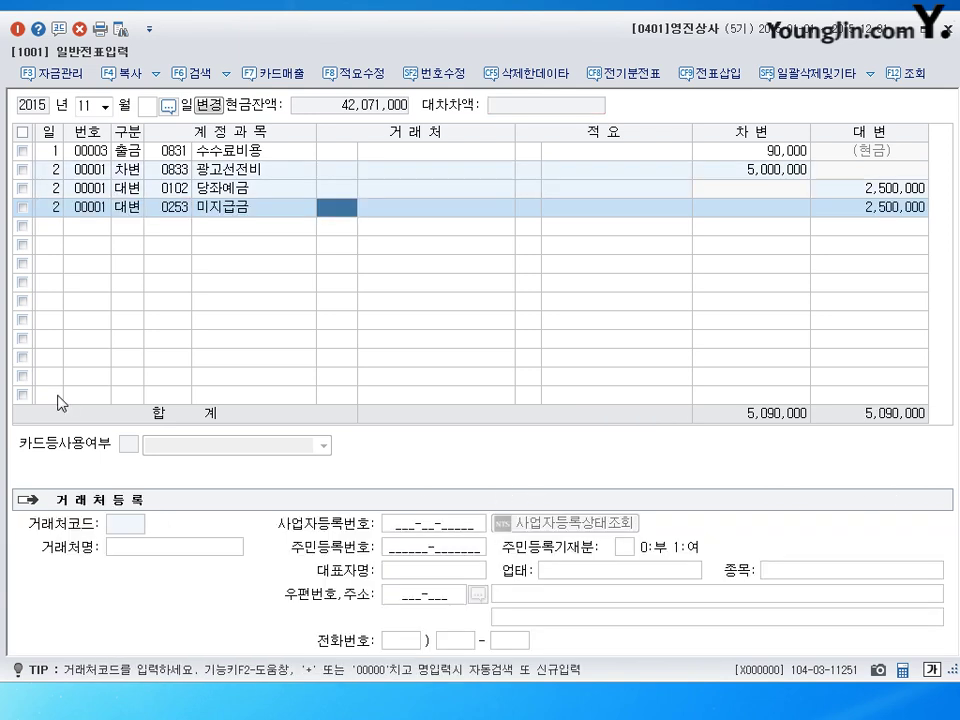
type("일신")
key("Return")
key("Return")
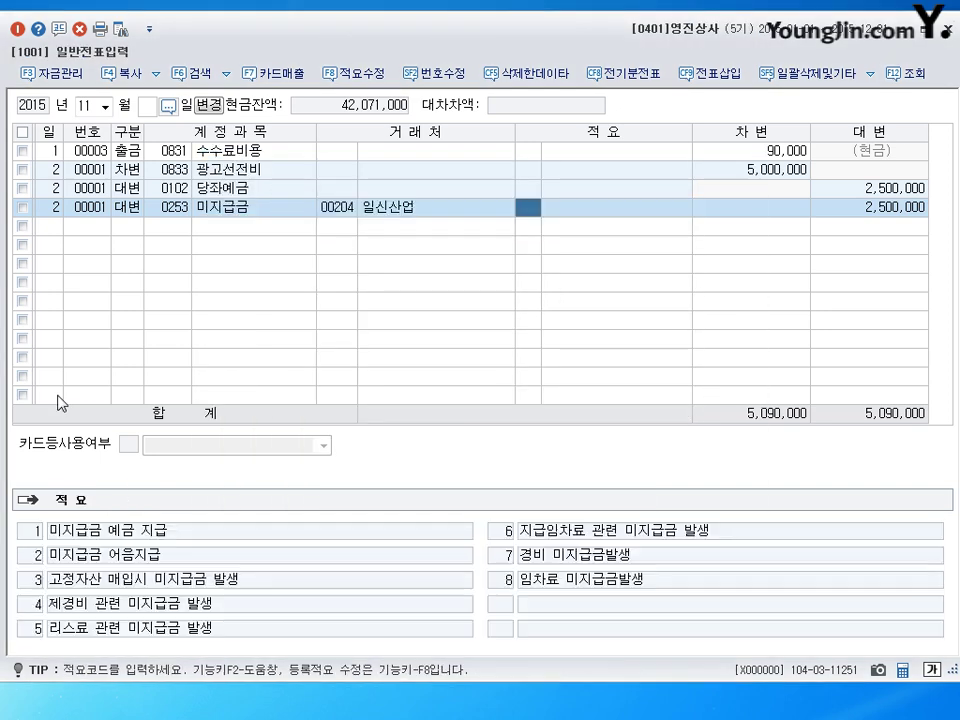
key("Return")
key("Return")
- Add a day 3 cash receipt (입금) line on account 0903 배당금수익 for 600,000, without customer or description
type("3")
key("Return")
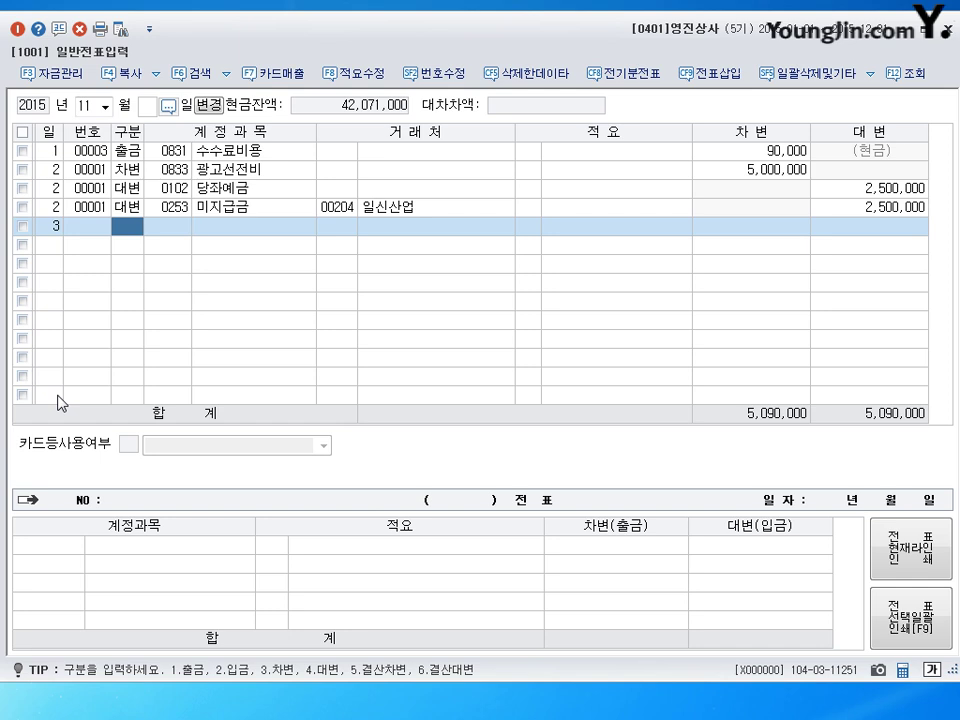
type("2")
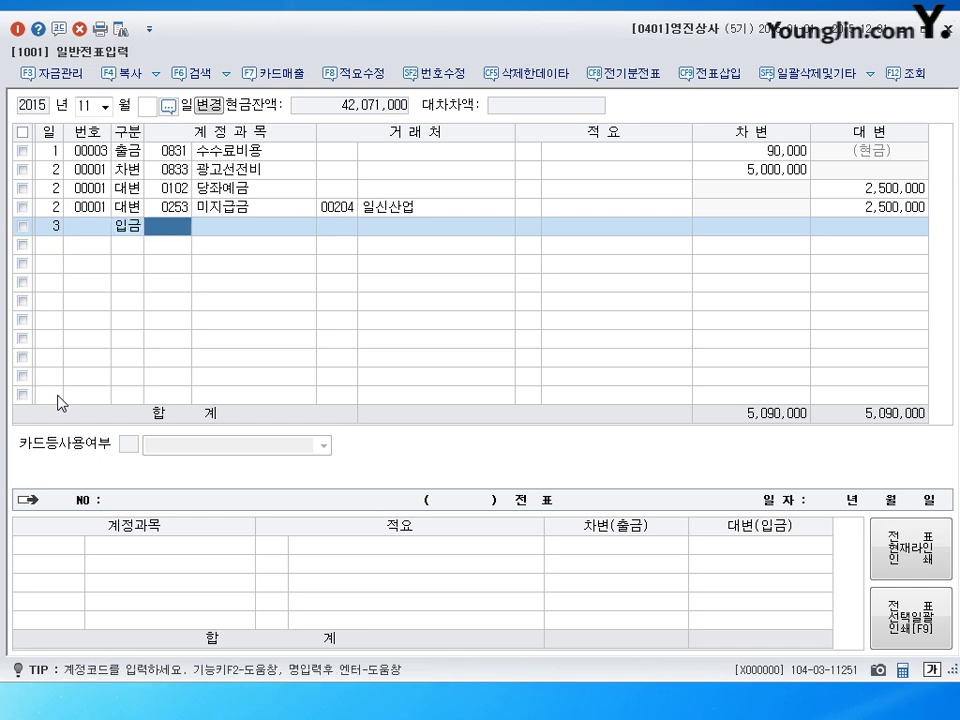
type("903")
key("Return")
key("Return")
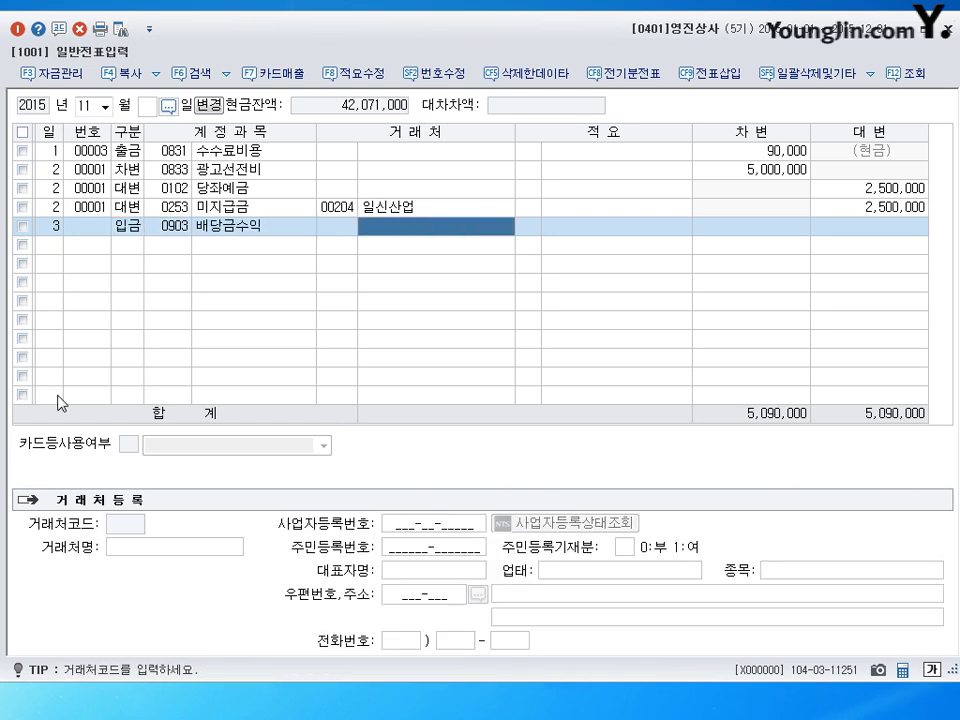
key("Return")
key("Return")
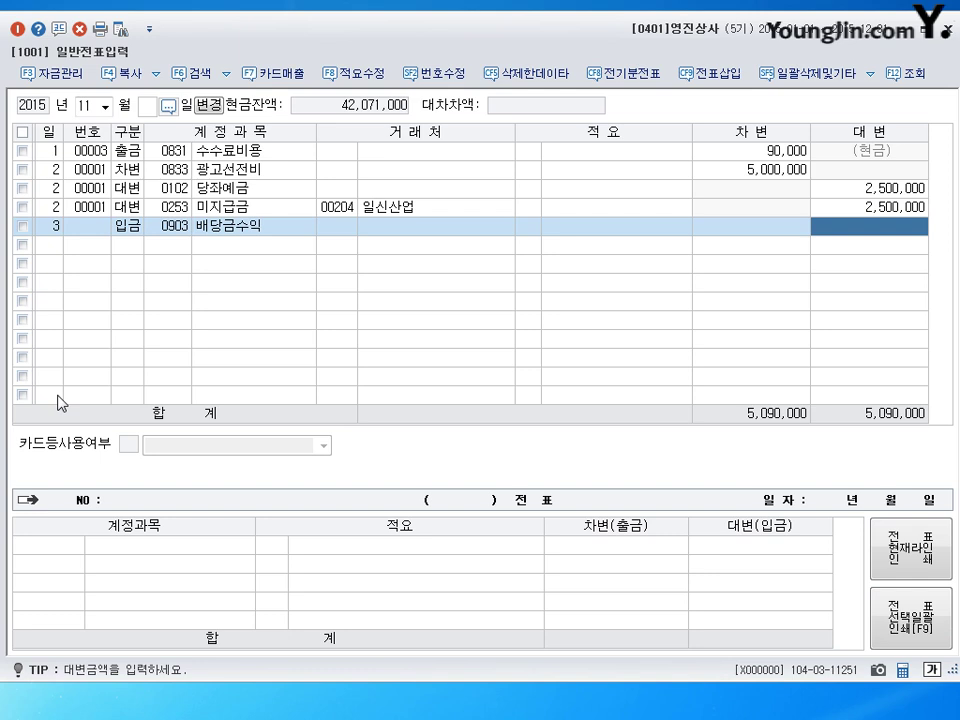
type("6000000")
key("Return")
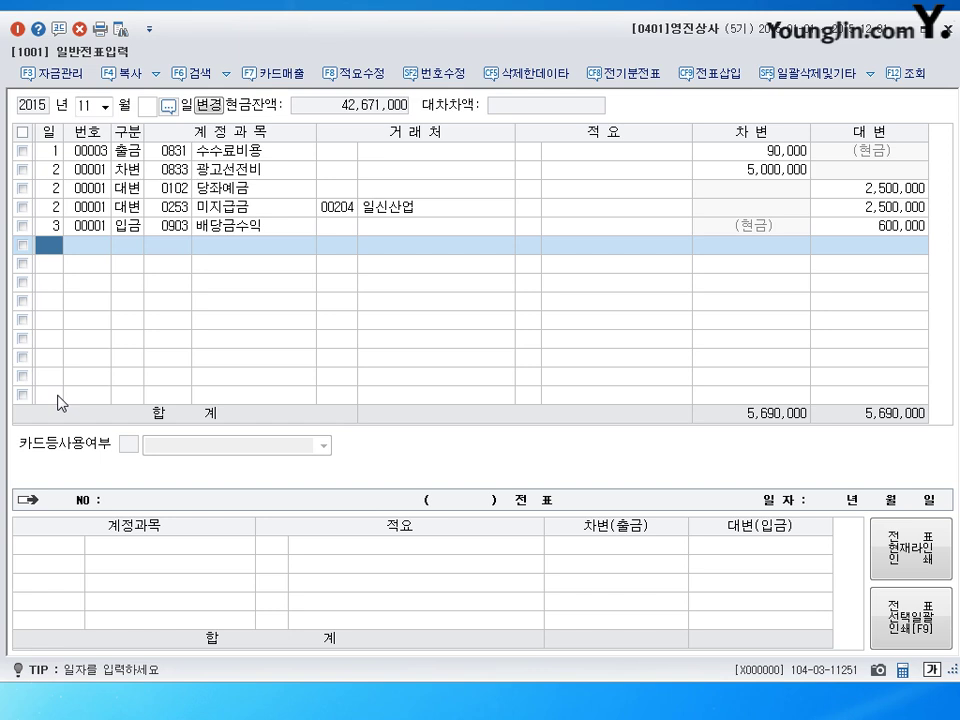
- Add a day 3 debit (차변) line on account 0201 토지 for 30,000,000, without customer or description
type("3")
key("Return")
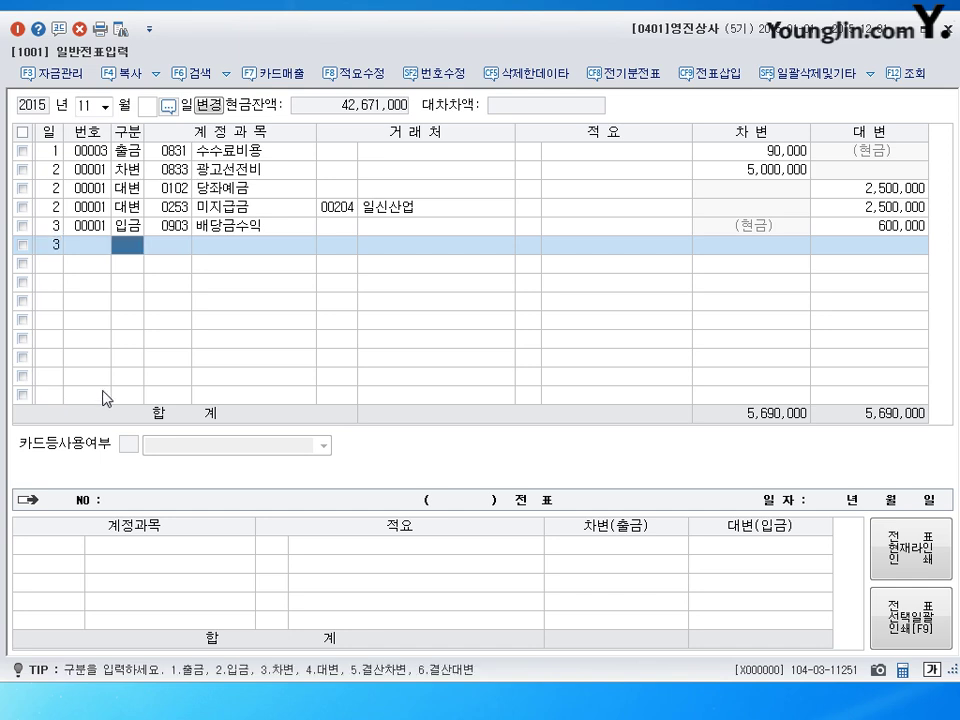
type("3")
key("Return")
type("201")
key("Return")
key("Return")
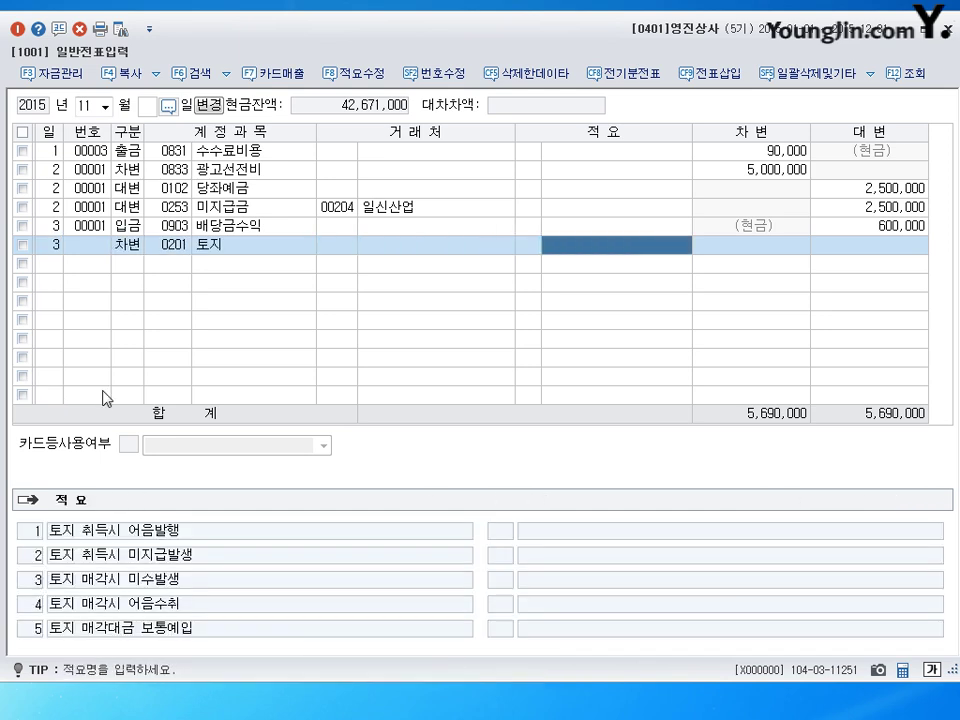
key("Return")
type("30000000")
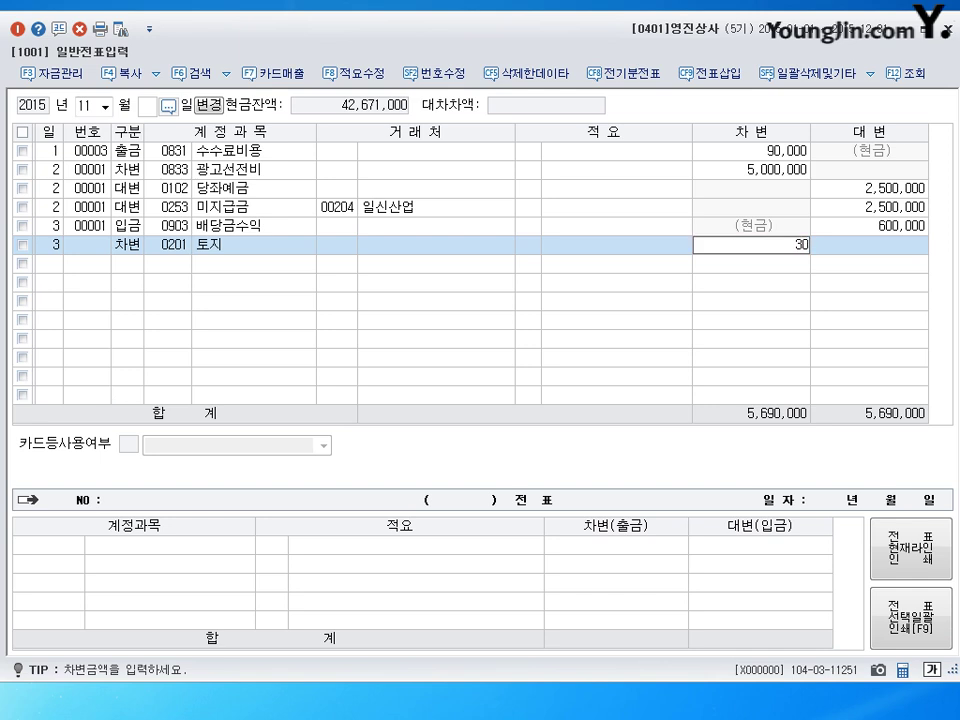
key("Return")
- Balance the land voucher with a credit (대변) line on account 0917 자산수증이익 for 30,000,000, without customer or description
type("4")
key("Return")
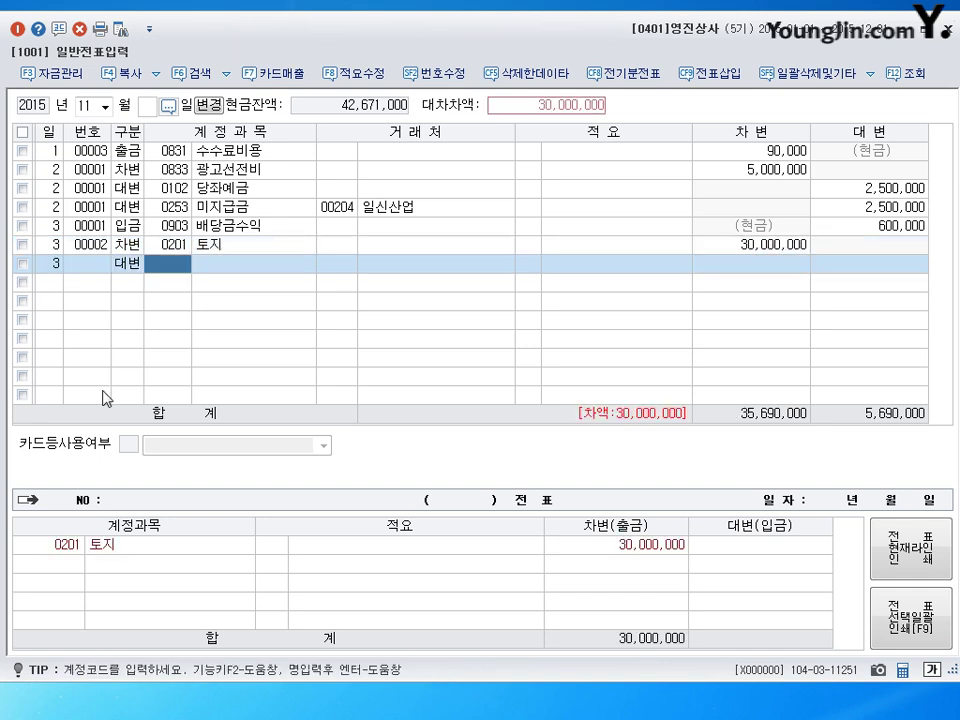
type("917")
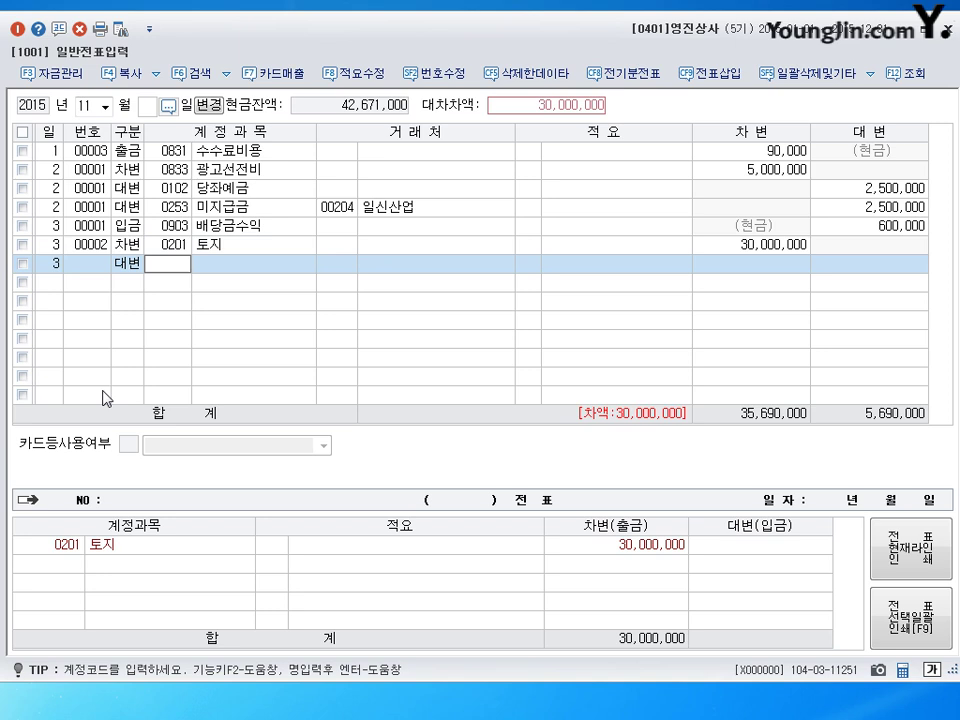
key("Return")
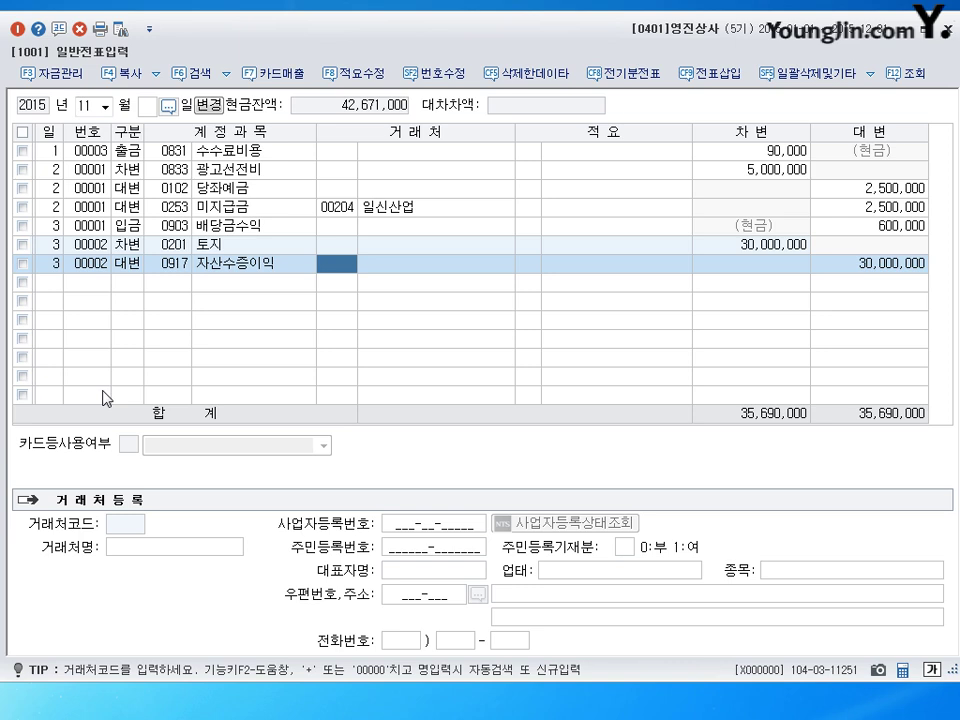
key("Return")
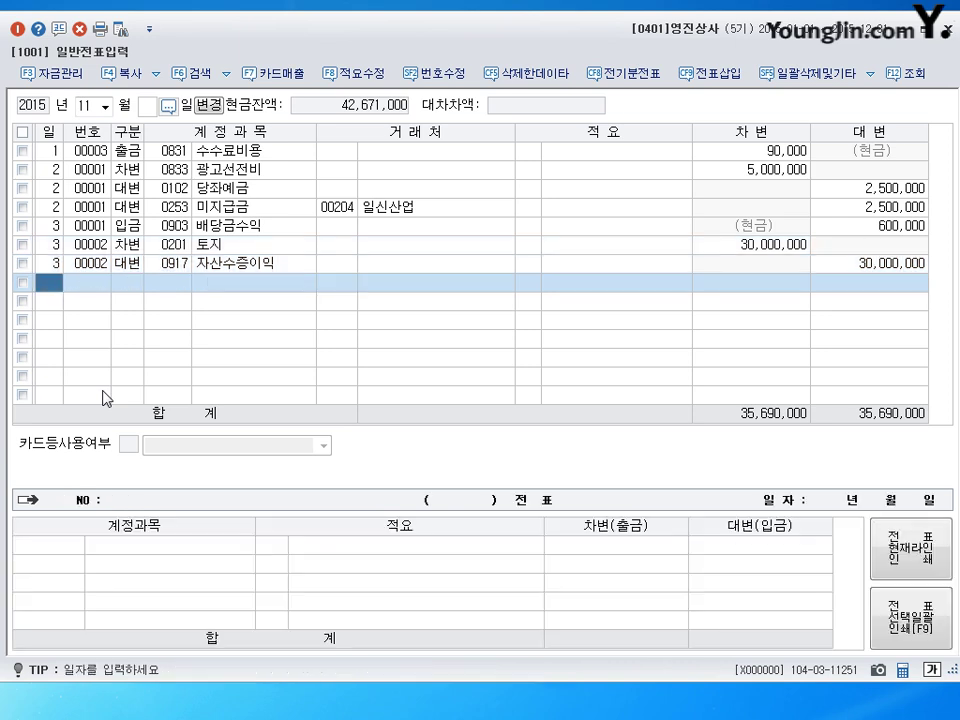
- Change the day of both the 토지 and 자산수증이익 lines to 4
key("Up")
key("Up")
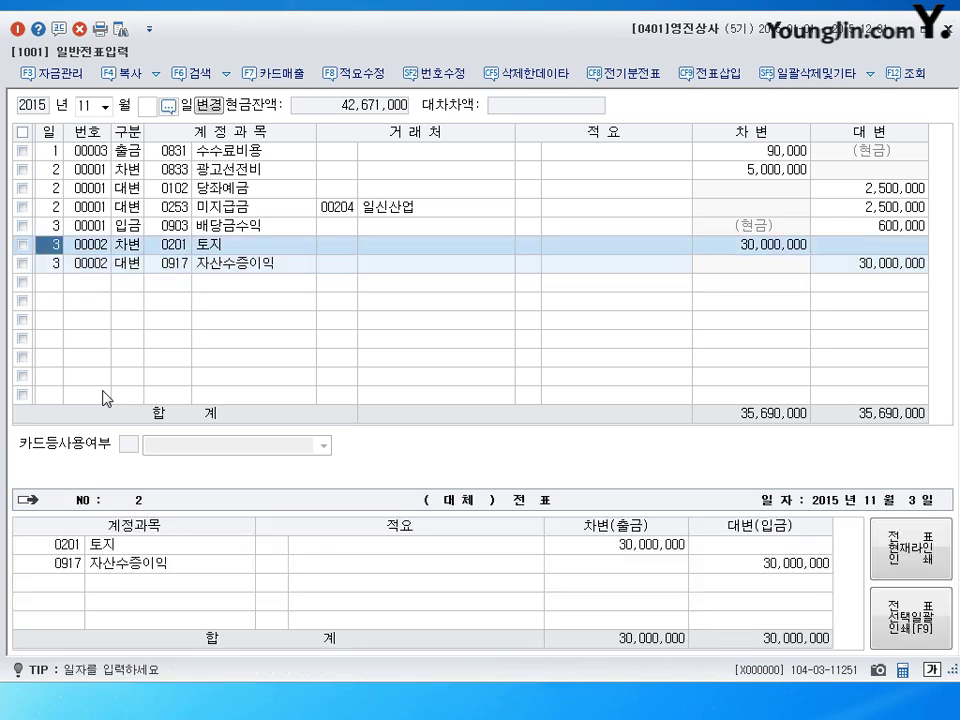
type("4")
key("Down")
type("4")
key("Down")
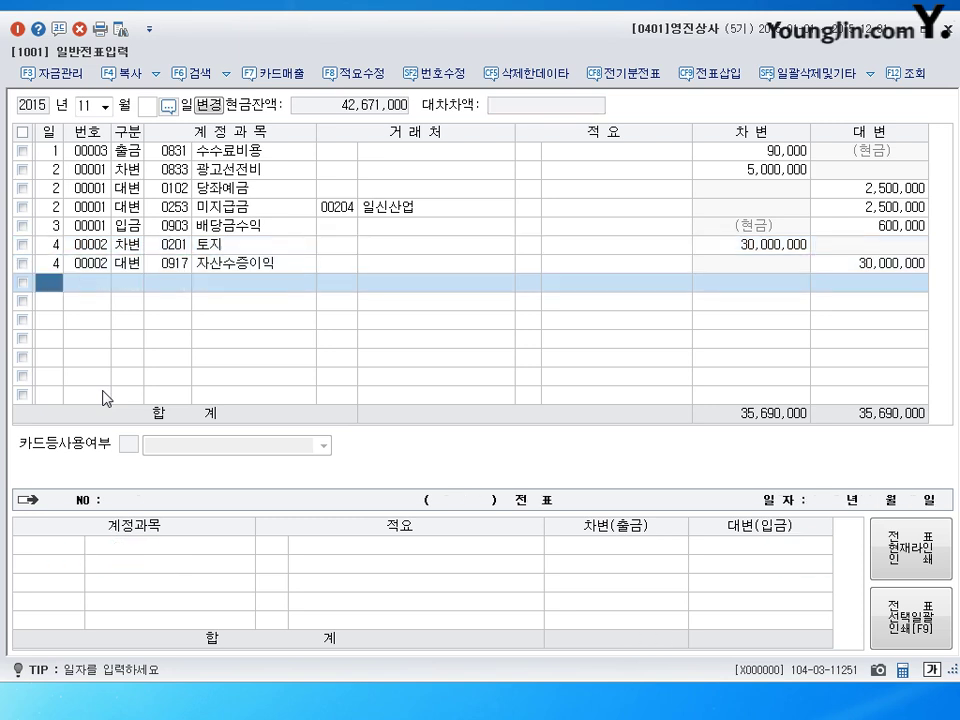
- Add a day 5 debit (차변) line on account 0260 단기차입금 for 50,000,000, with customer 로비상사 and no description
type("5")
key("Return")
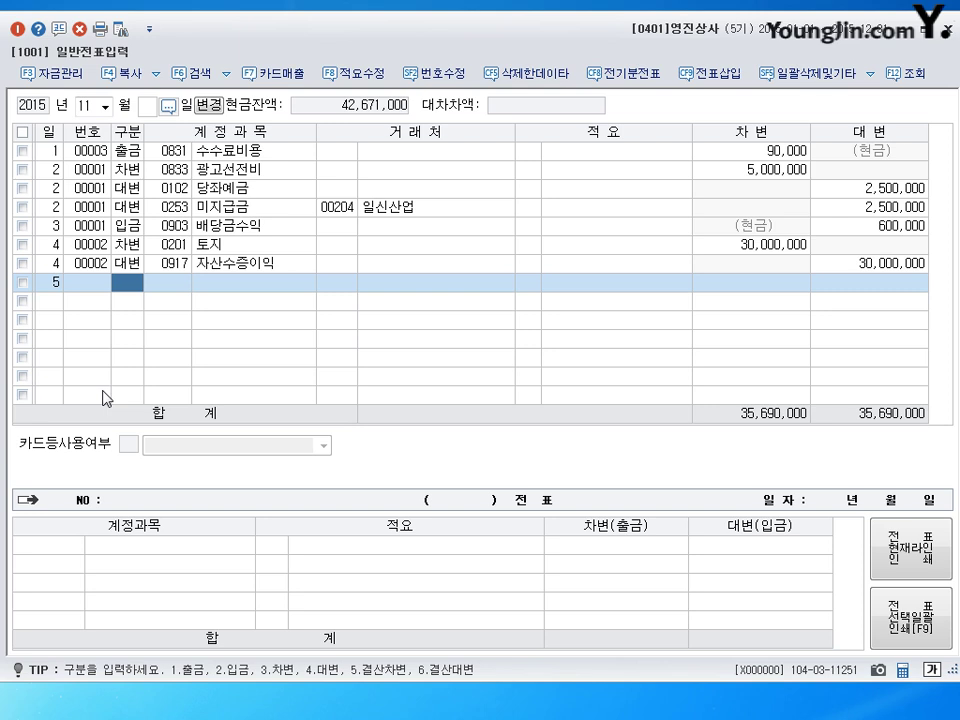
type("3260")
key("Return")
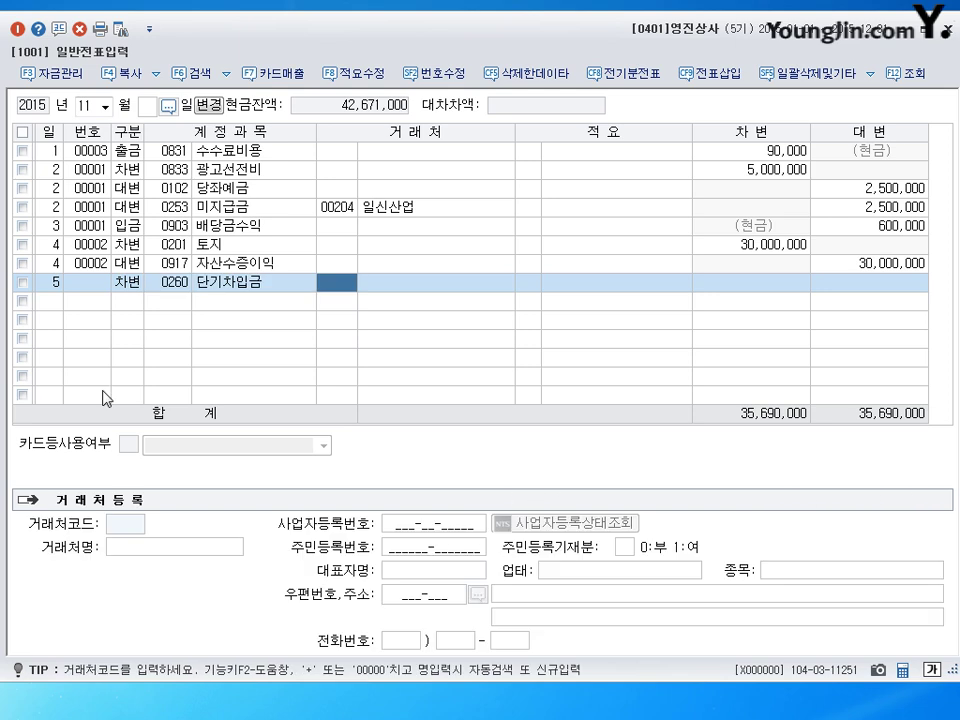
type("로비")
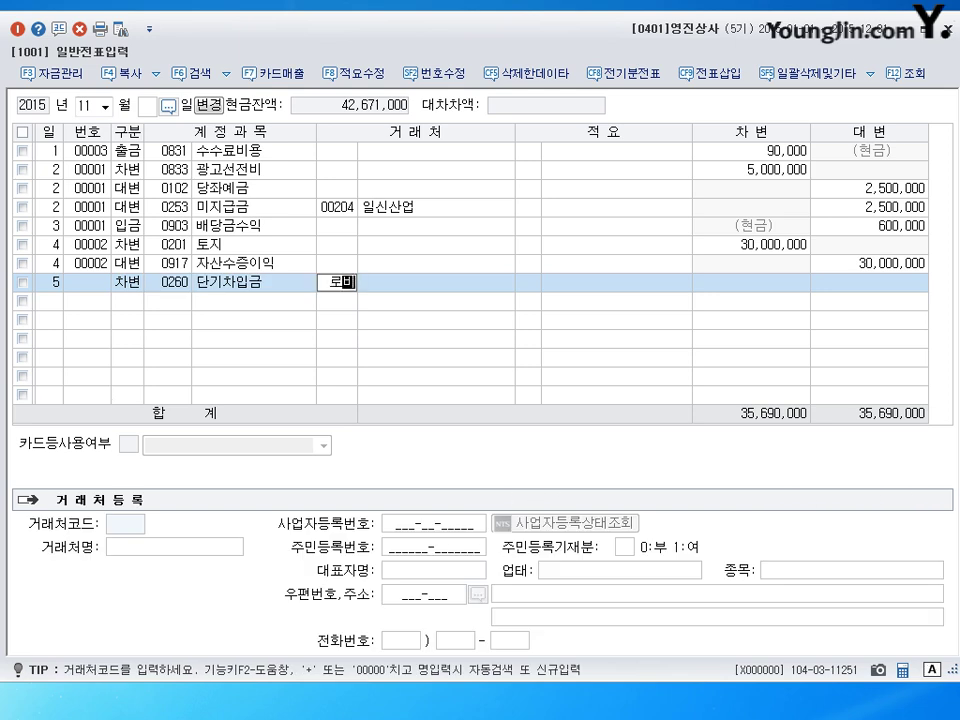
key("Return")
key("Return")
key("Return")
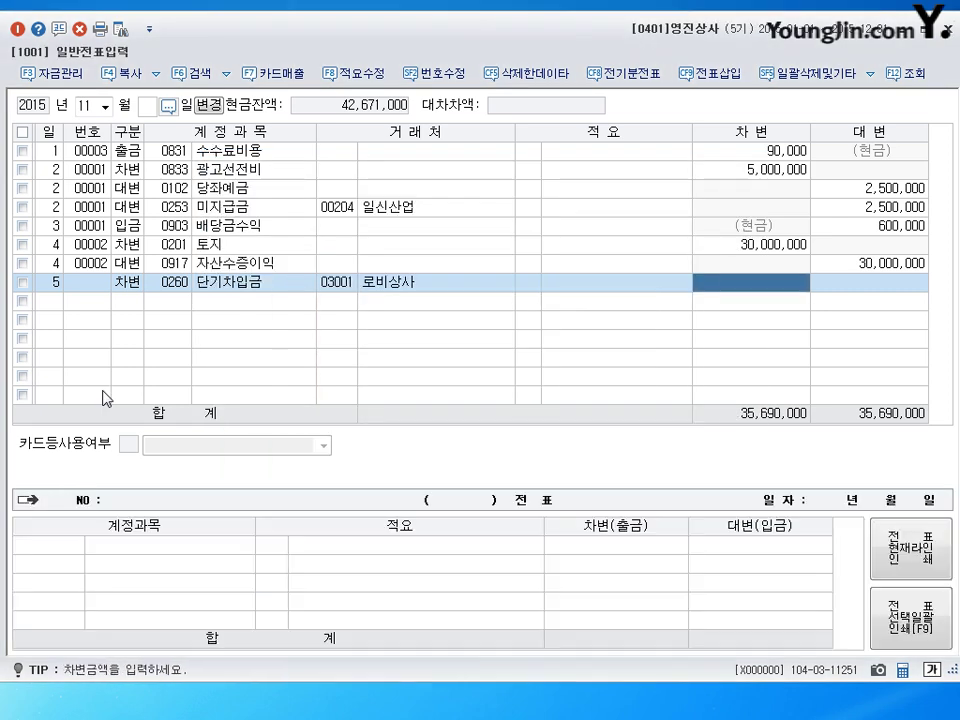
type("50000000")
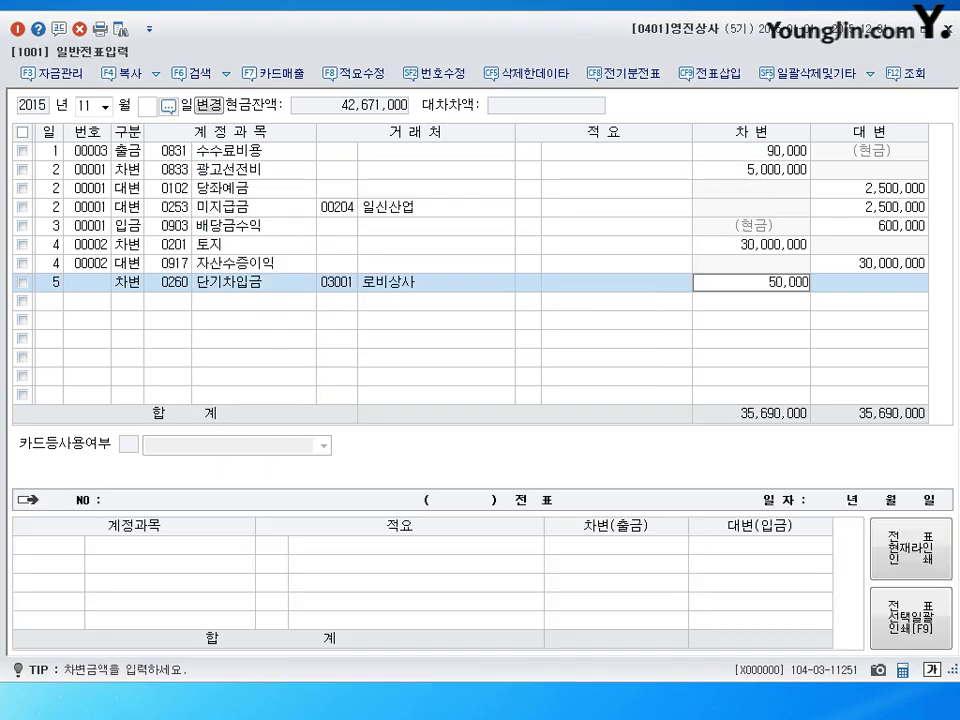
key("Return")
- Balance the day 5 voucher with a credit (대변) line on account 0918 채무면제이익 for 50,000,000, without customer or description
type("4")
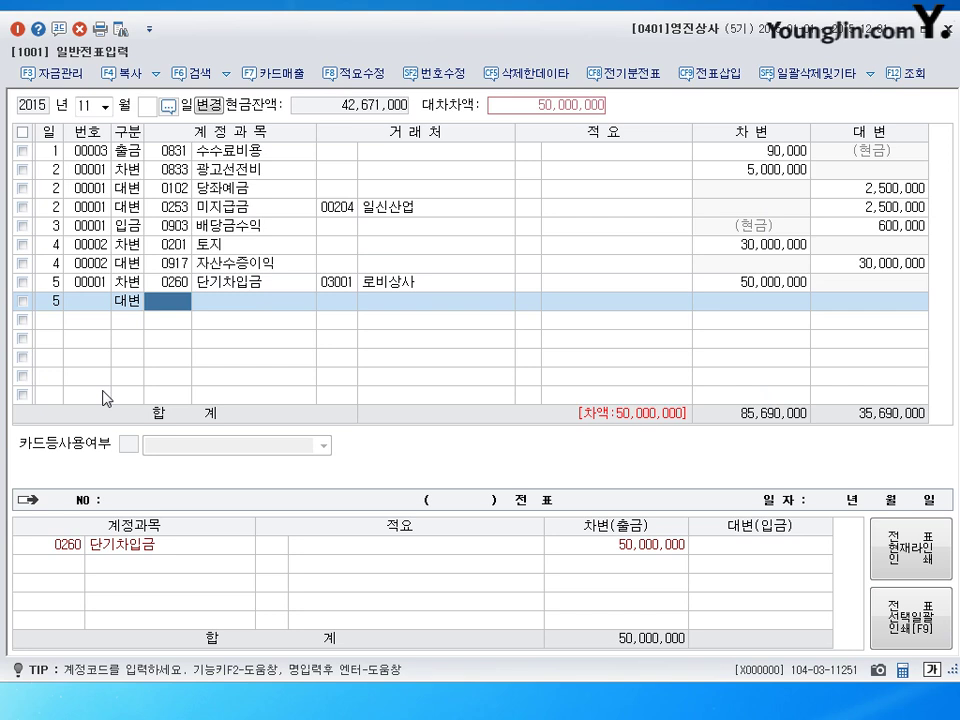
type("0918")
key("Return")
key("Return")
key("Return")
key("Return")
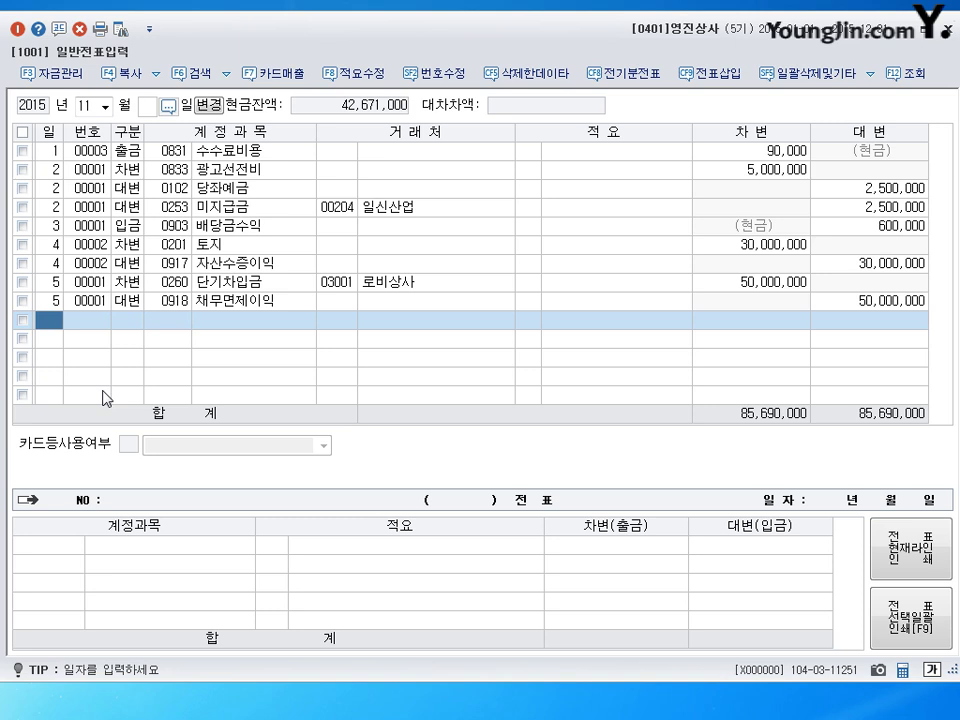
- Add a day 6 cash payment (출금) line on account 0953 기부금 for 1,000,000, without customer or description
key("Return")
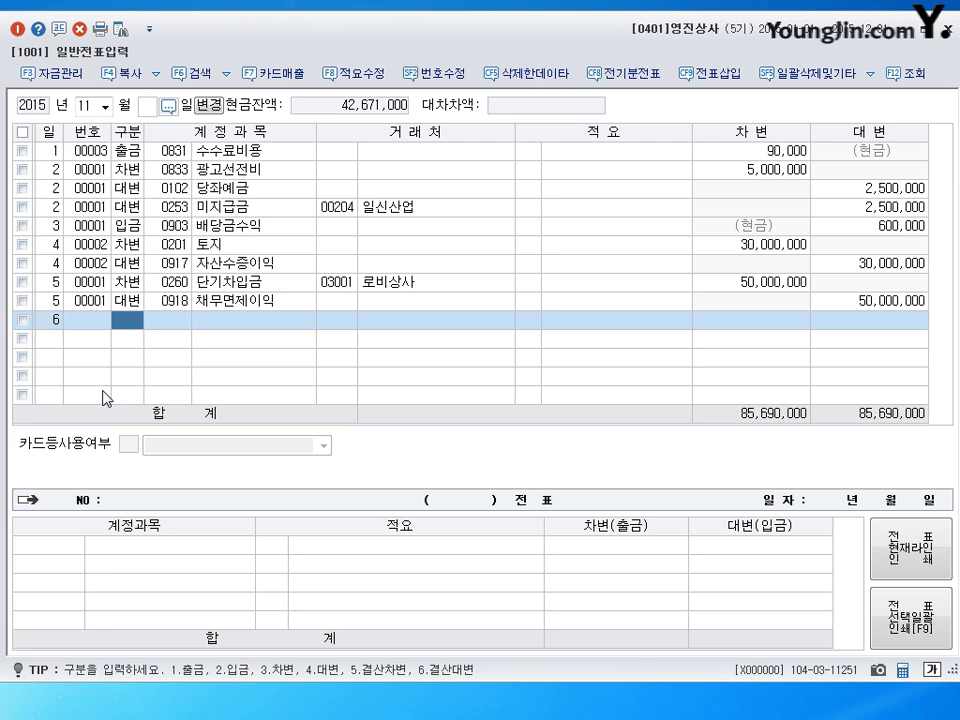
type("1")
key("Return")
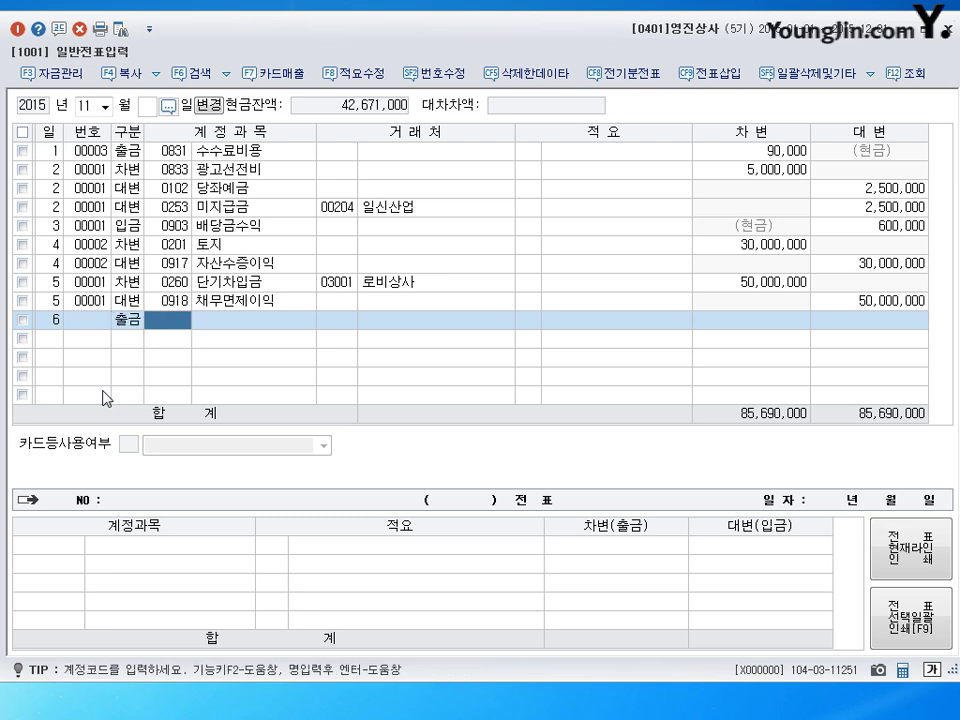
type("953")
key("Return")
key("Return")
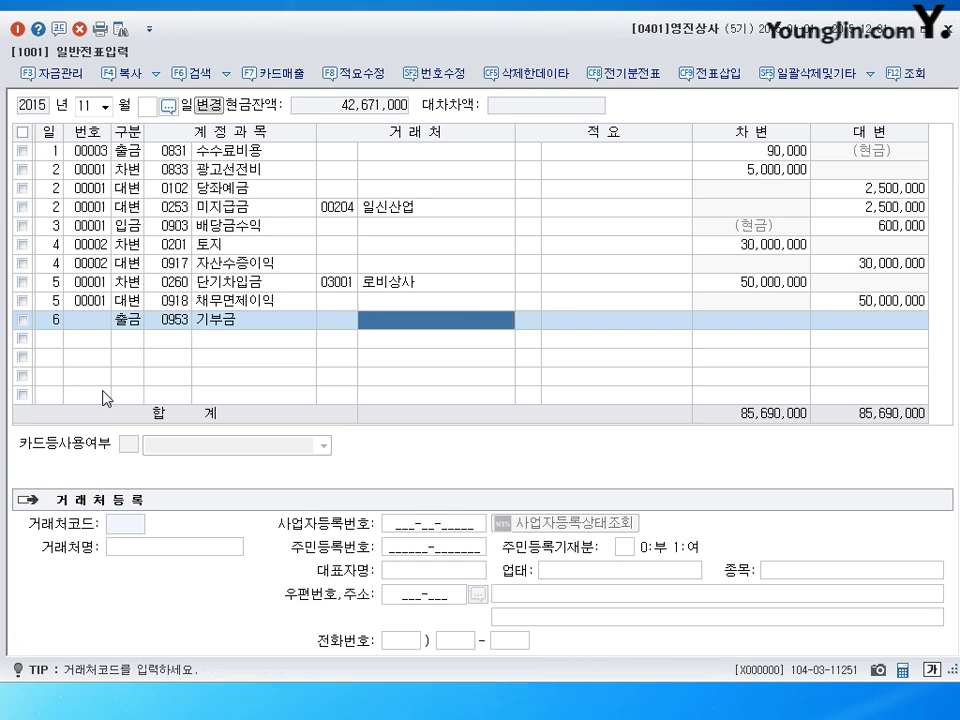
key("Return")
key("Return")
type("1000000")
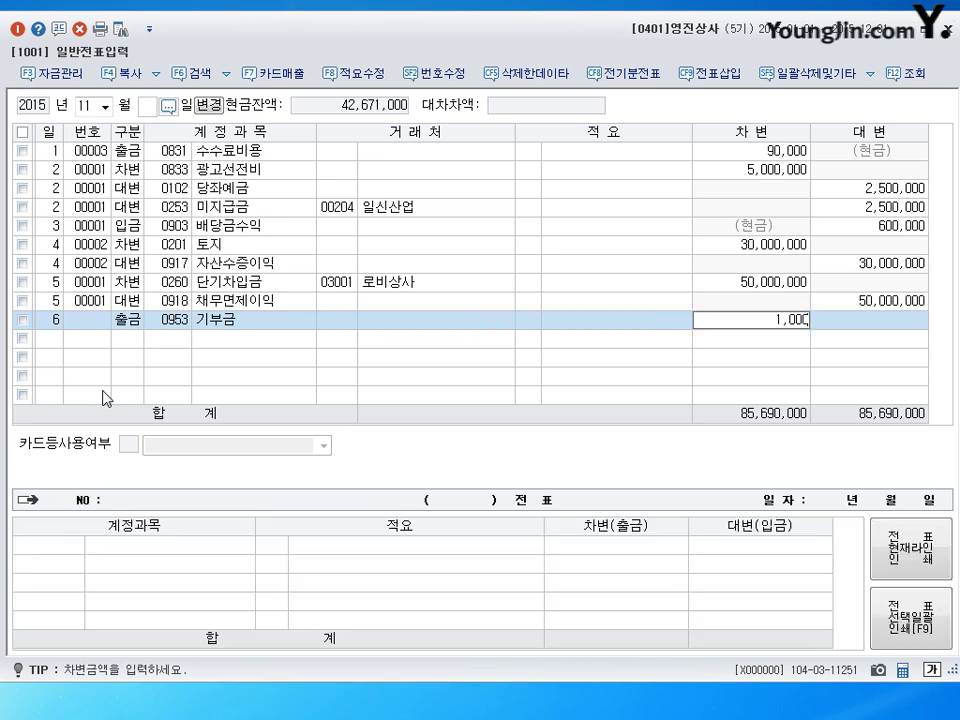
key("Return")
key("Up")
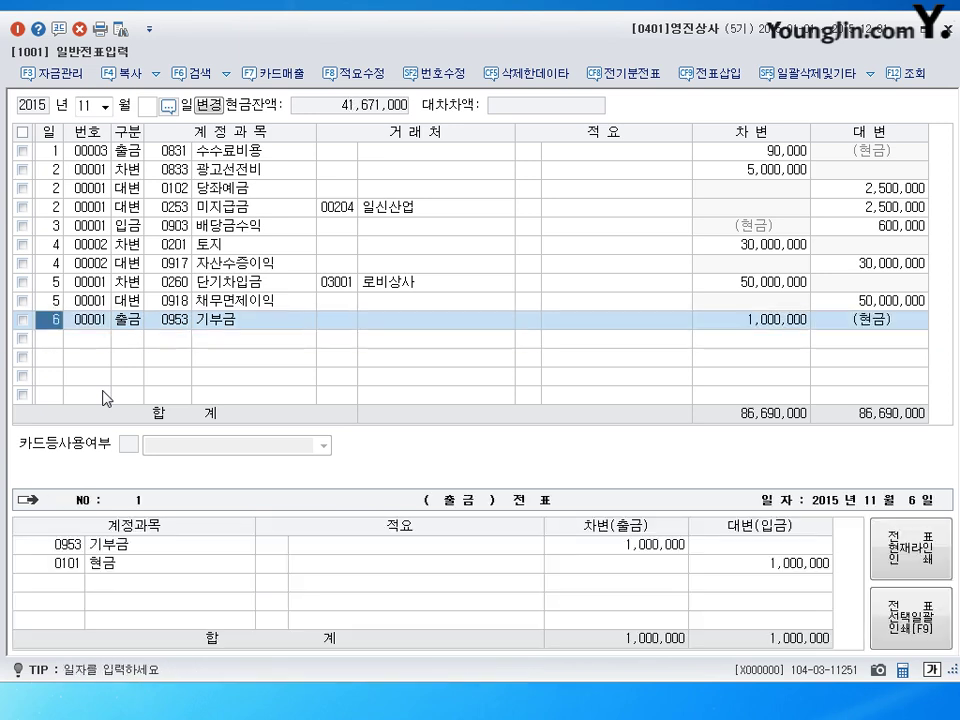